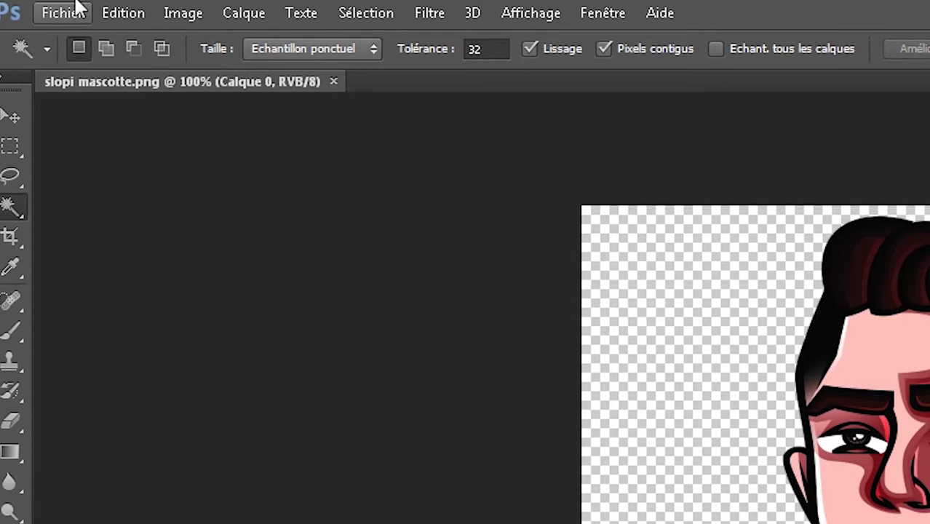
left_click(35, 6)
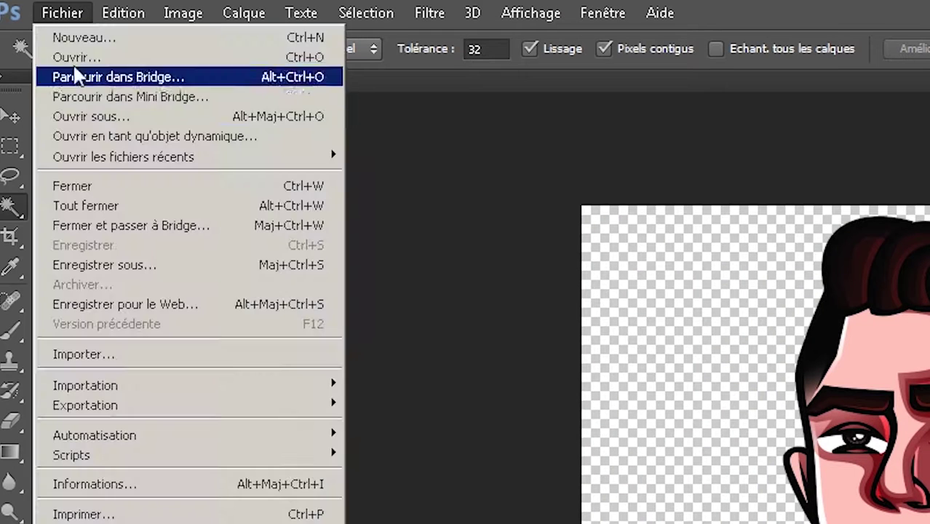
left_click(76, 57)
scroll(720, 136, "down", 3)
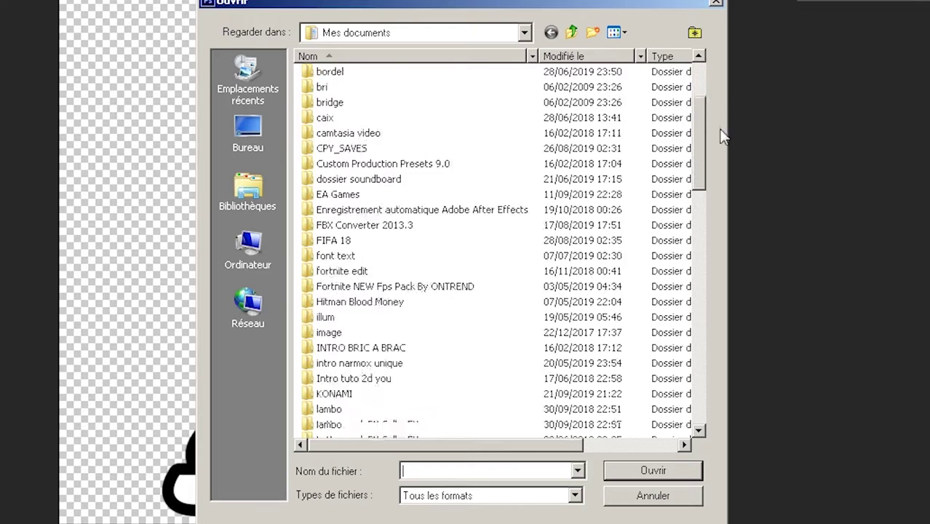
left_click_drag(699, 142, 706, 409)
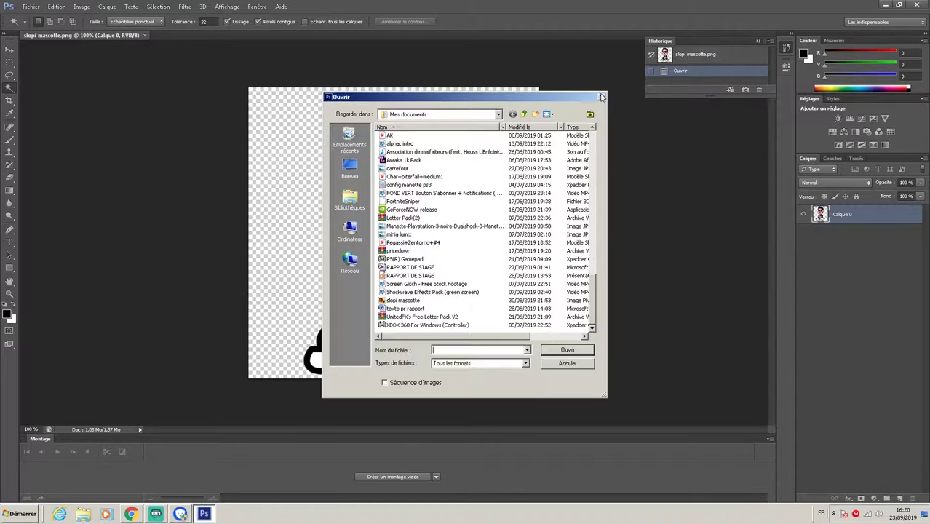
left_click(718, 3)
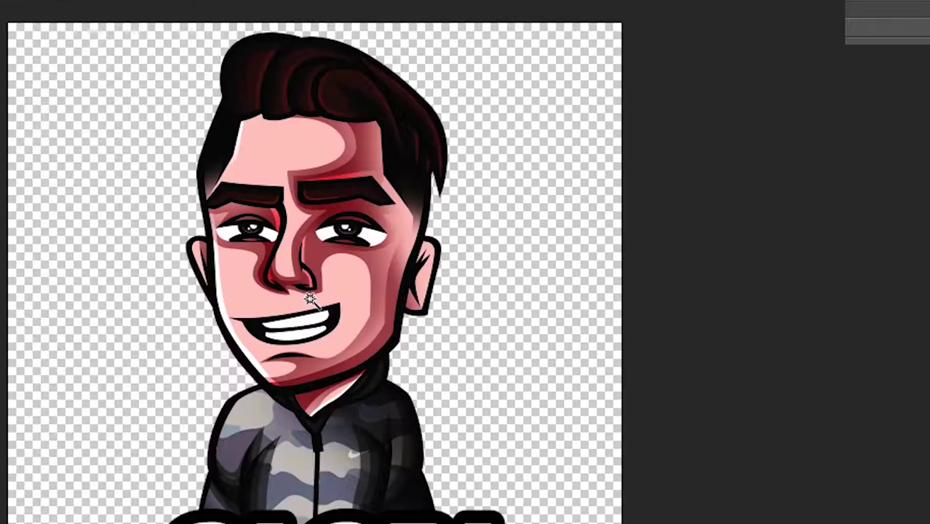
- Load the Calque 0 transparency of slopi mascotte.png as a new selection around the mascot and its lettering
right_click(776, 372)
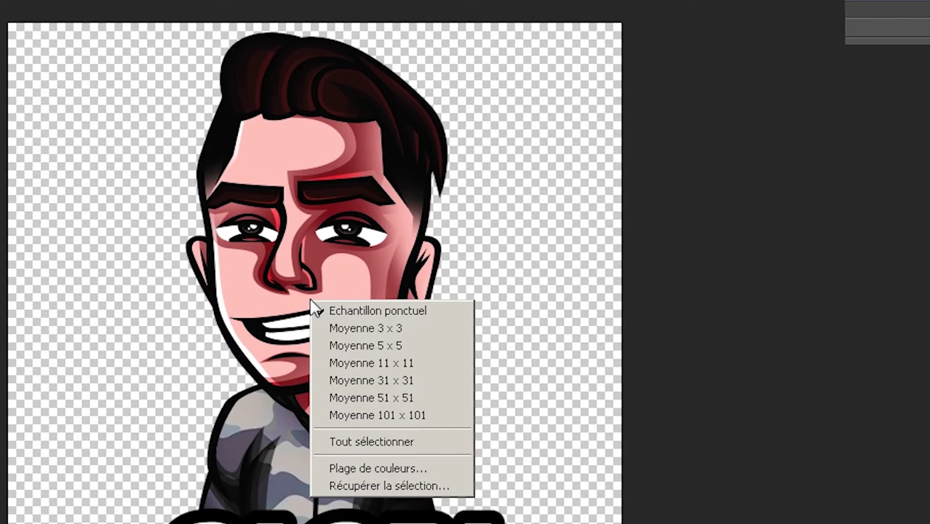
left_click(385, 486)
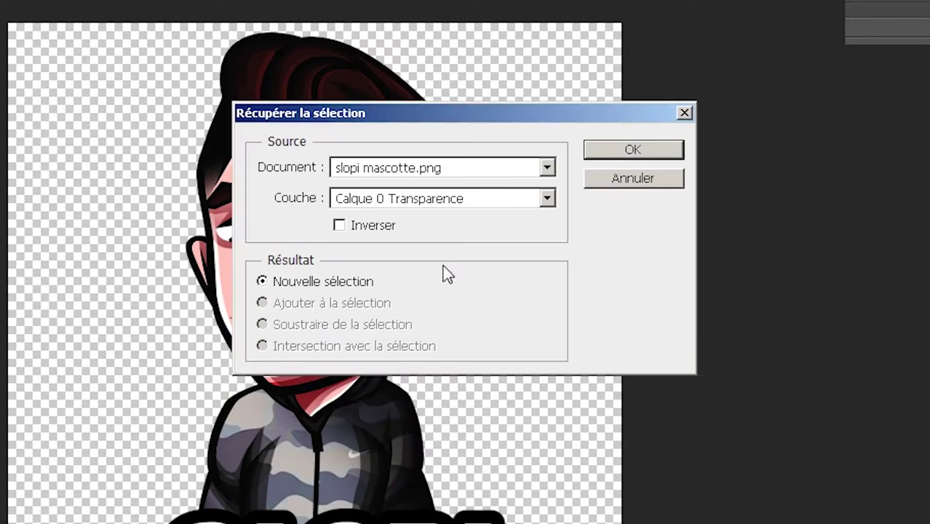
left_click(646, 154)
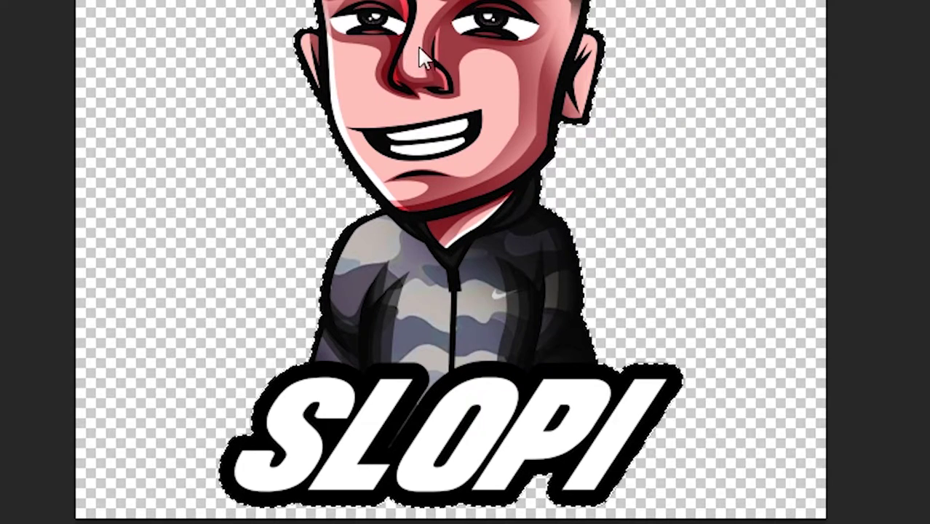
- Convert the mascot selection into a work path with a tolerance of 2.0 pixels
right_click(383, 197)
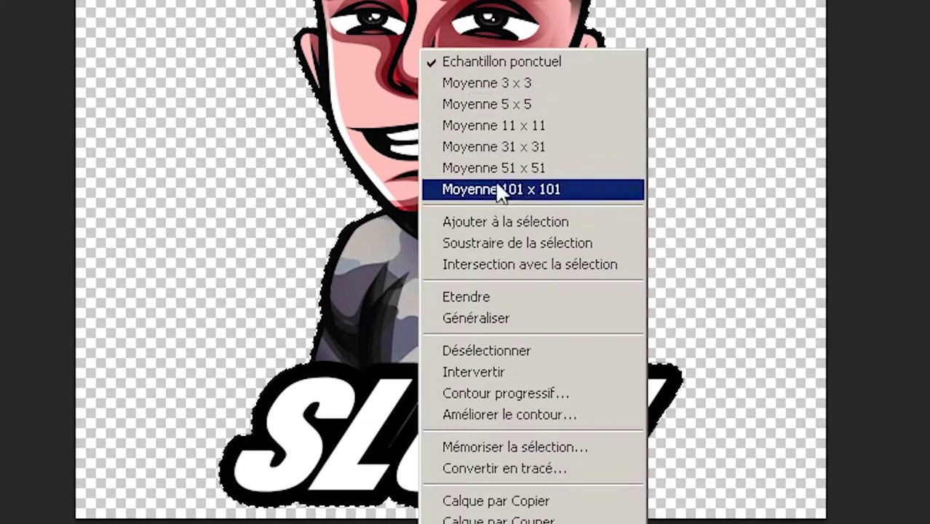
left_click(526, 479)
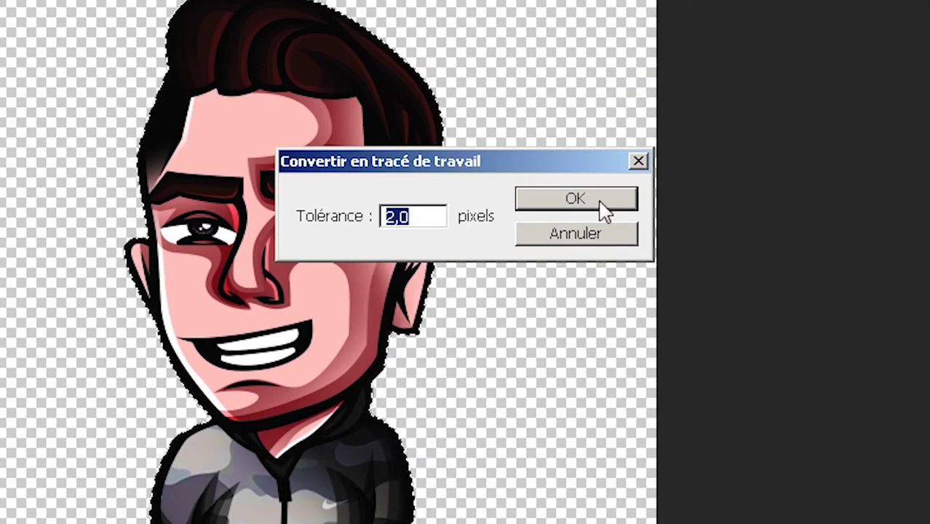
left_click(575, 198)
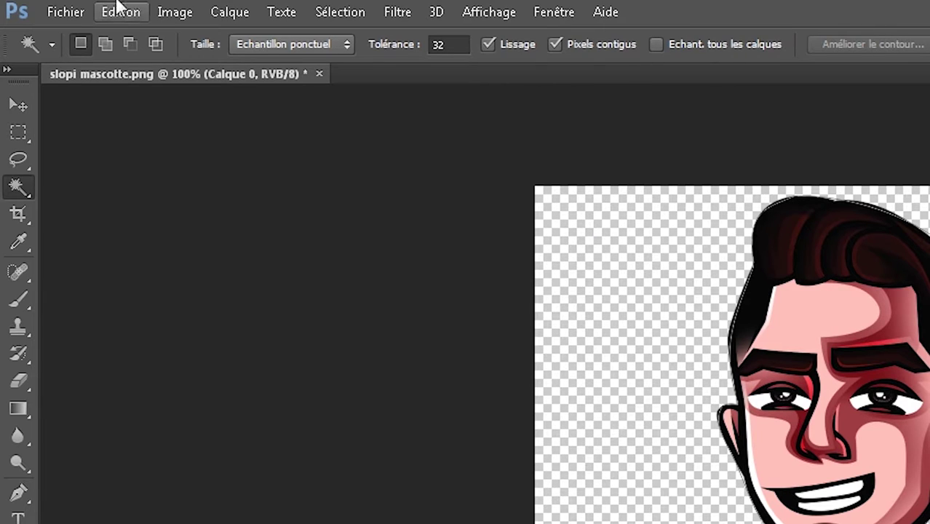
- Export the mascot's path to Illustrator as slopi mascotte (.ai) in the Téléchargements folder
left_click(75, 12)
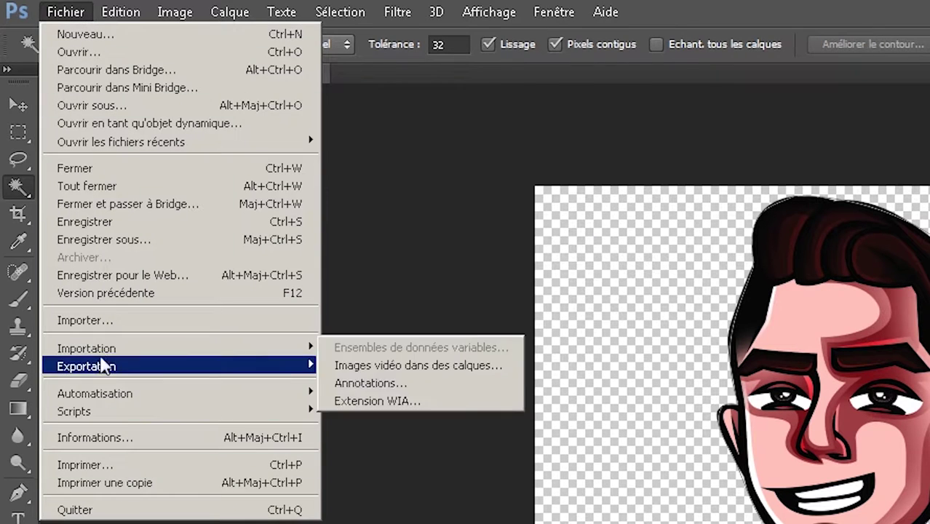
mouse_move(158, 368)
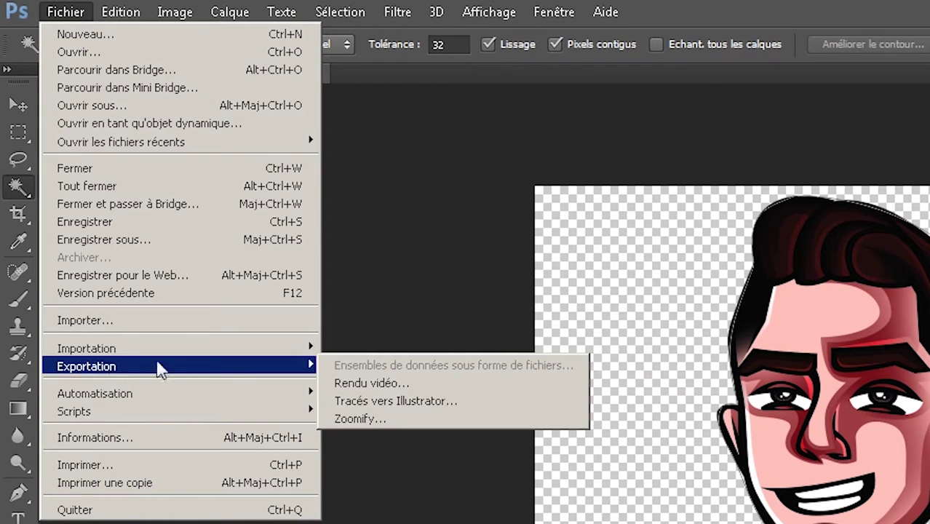
left_click(402, 401)
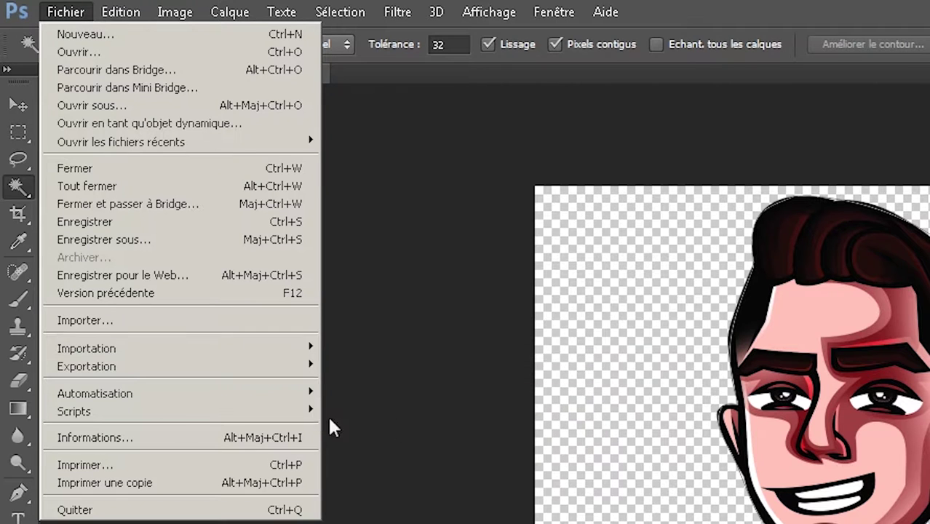
mouse_move(182, 367)
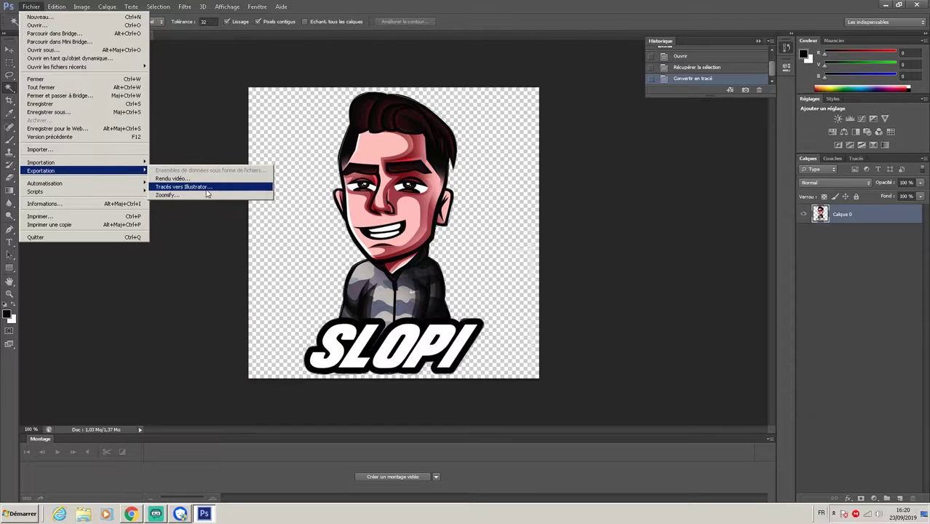
left_click(183, 187)
left_click(531, 172)
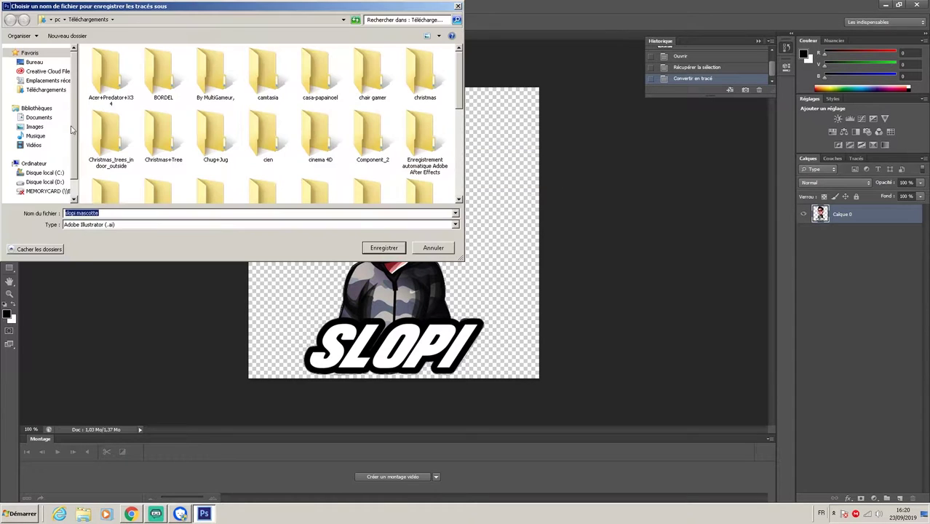
left_click(386, 248)
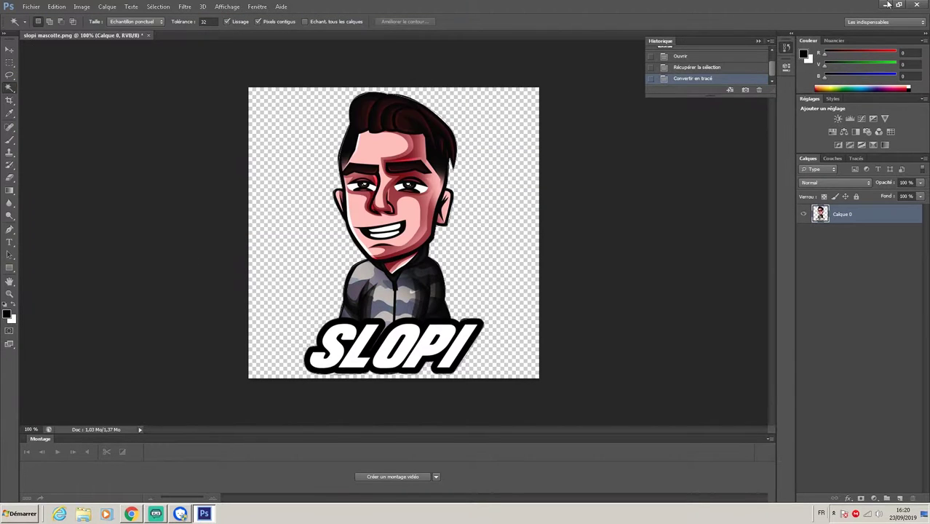
- Quit Photoshop without saving the document and launch Cinema 4D from the CINEMA 4D R17 desktop folder
left_click(916, 4)
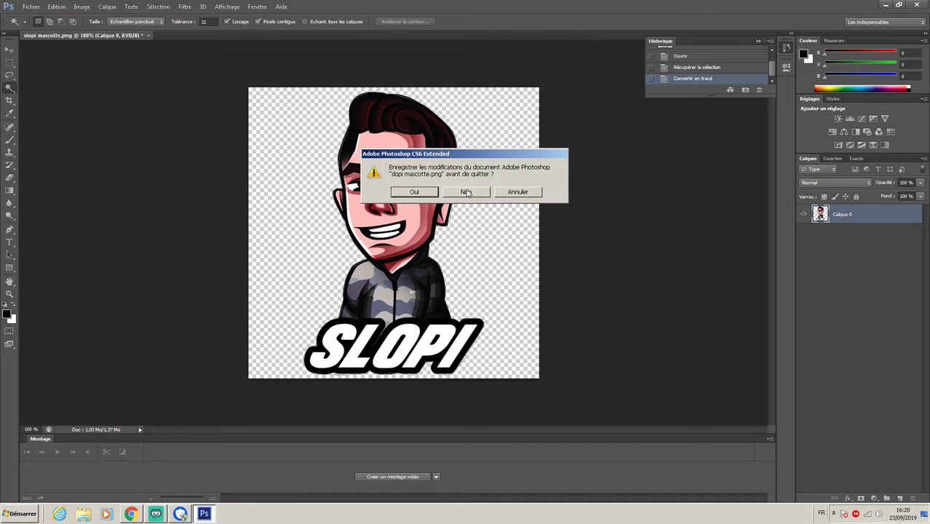
left_click(465, 193)
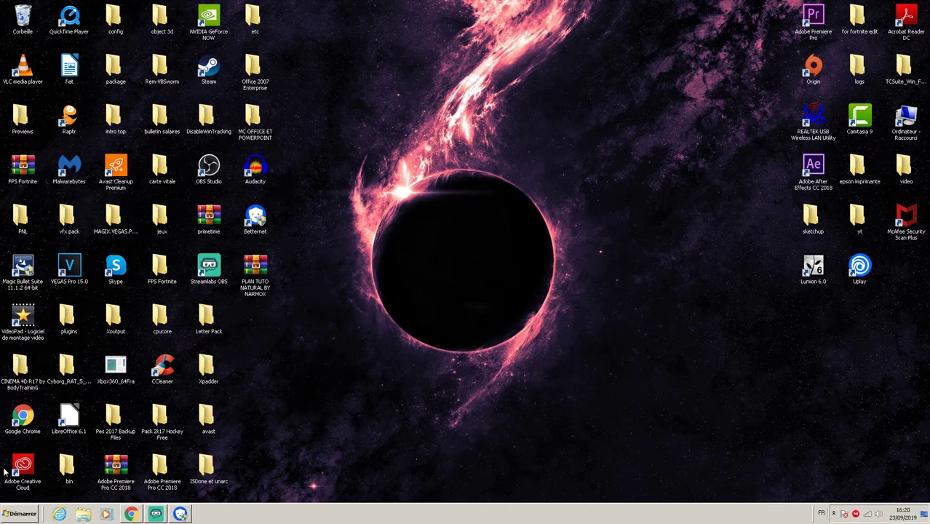
double_click(15, 379)
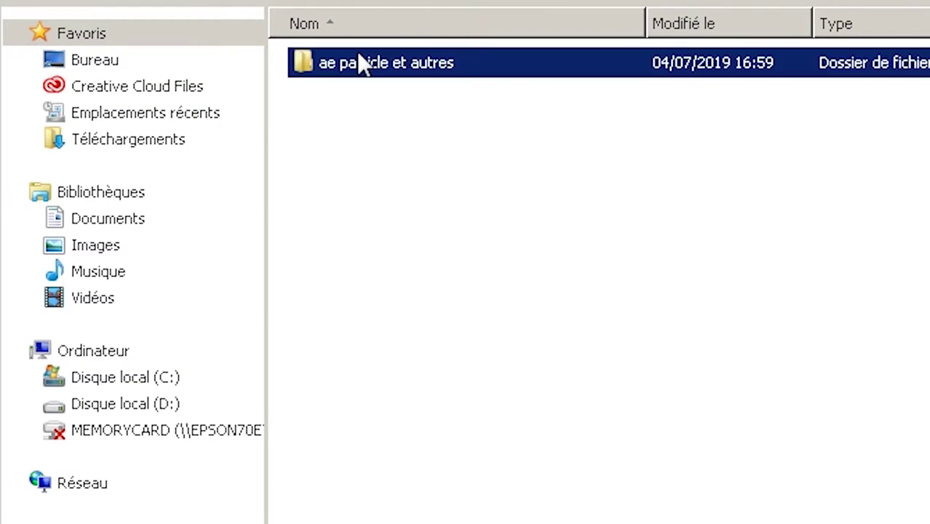
double_click(361, 62)
double_click(405, 64)
double_click(400, 64)
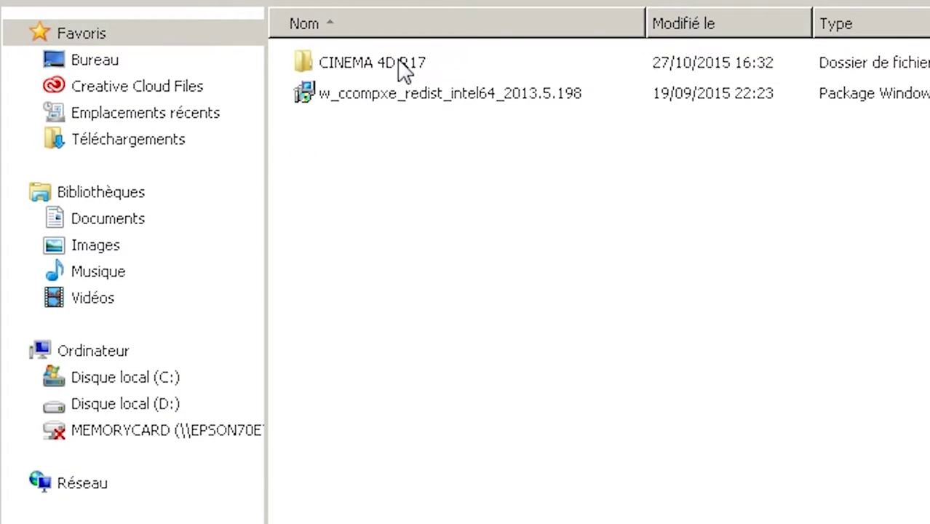
double_click(400, 64)
left_click(343, 404)
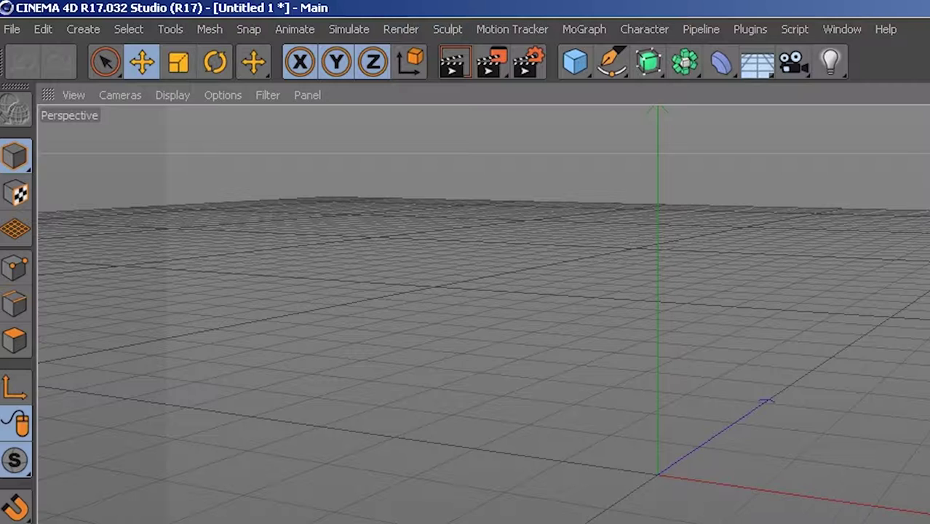
- Open the slopi mascotte Illustrator file from Téléchargements, importing it at scale 1 in centimeters with connected splines
left_click(13, 31)
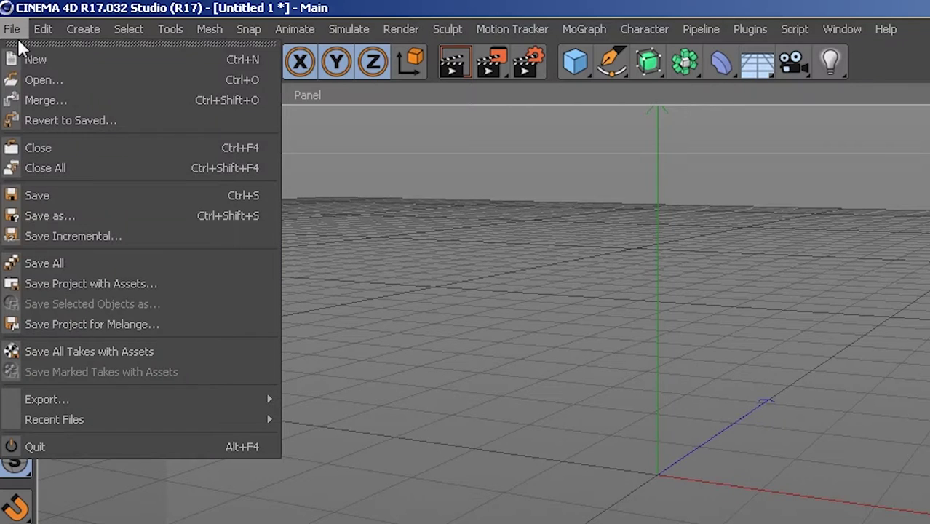
left_click(43, 77)
left_click(89, 211)
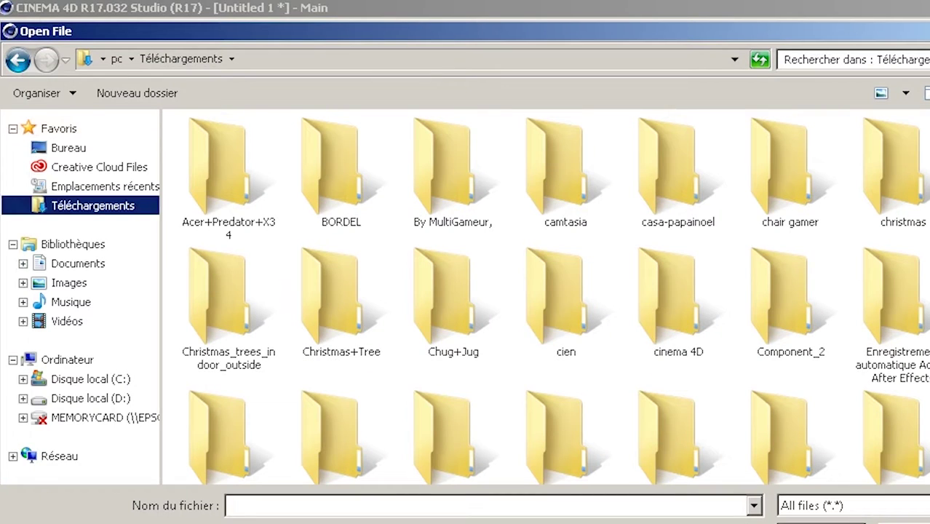
scroll(545, 297, "down", 10)
scroll(545, 296, "down", 3)
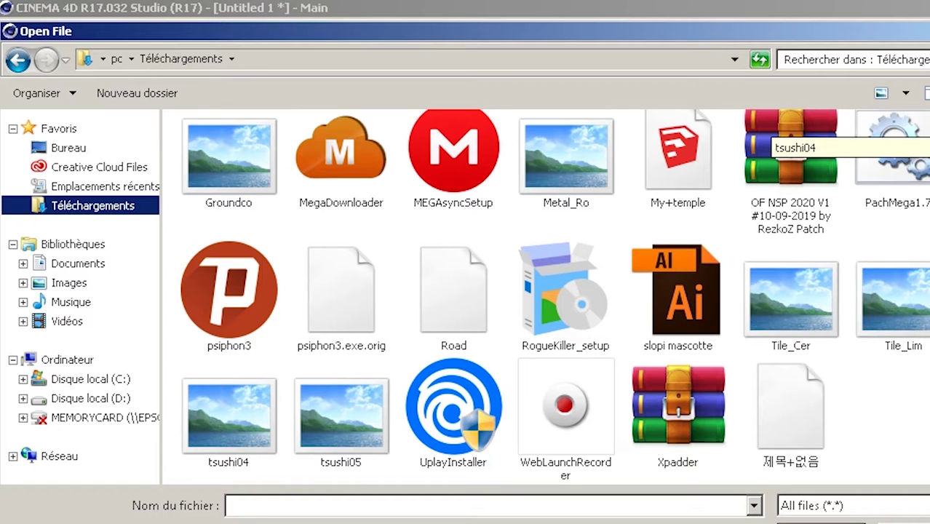
left_click(724, 328)
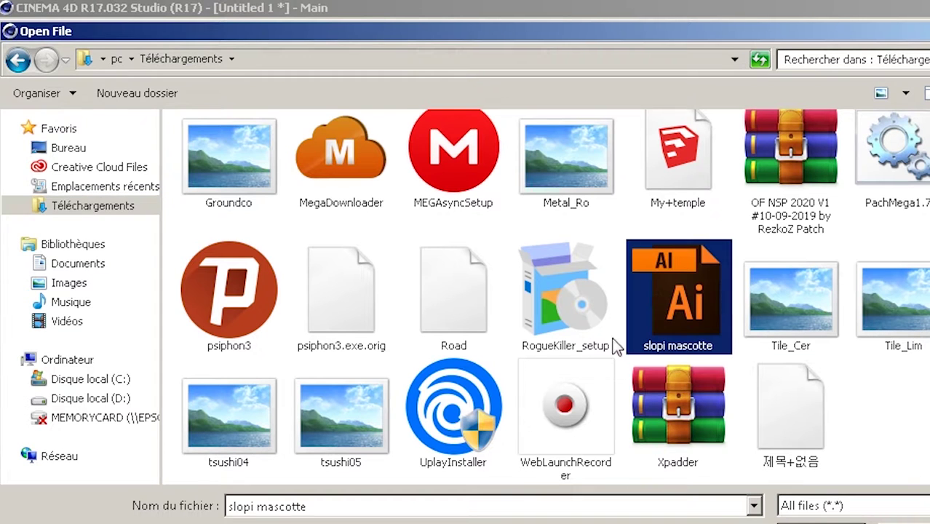
key("Return")
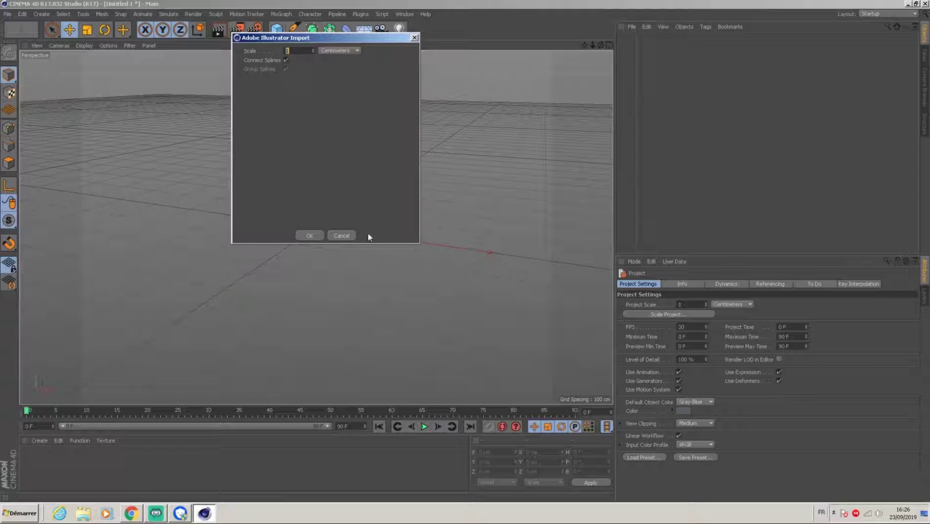
left_click(310, 235)
- Add an Extrude generator and nest the slopi mascotte spline inside it to give the outline depth
scroll(296, 221, "down", 3)
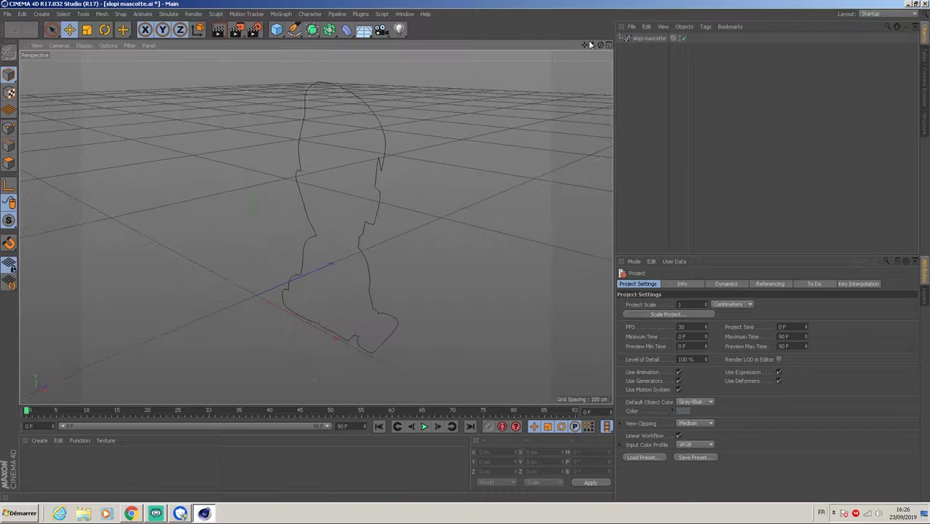
left_click_drag(600, 45, 315, 227)
left_click_drag(585, 46, 316, 228)
left_click(646, 38)
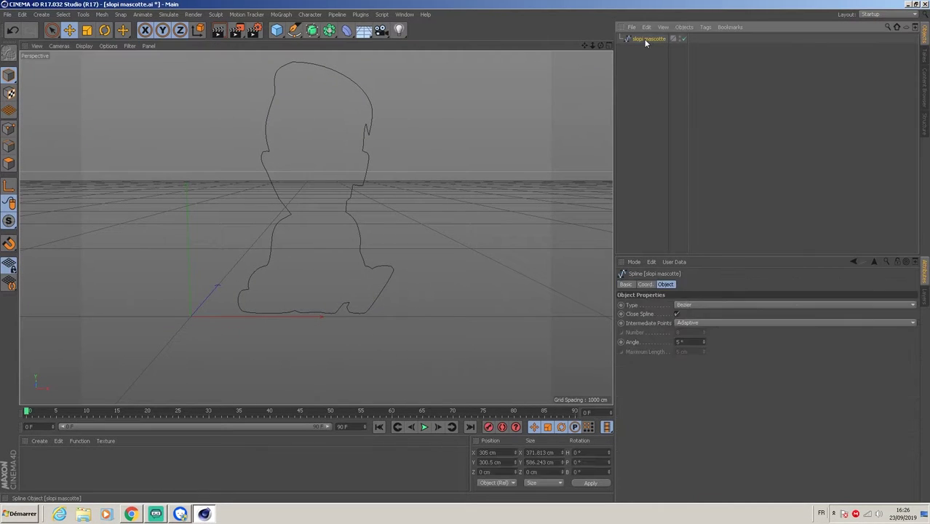
left_click(641, 84)
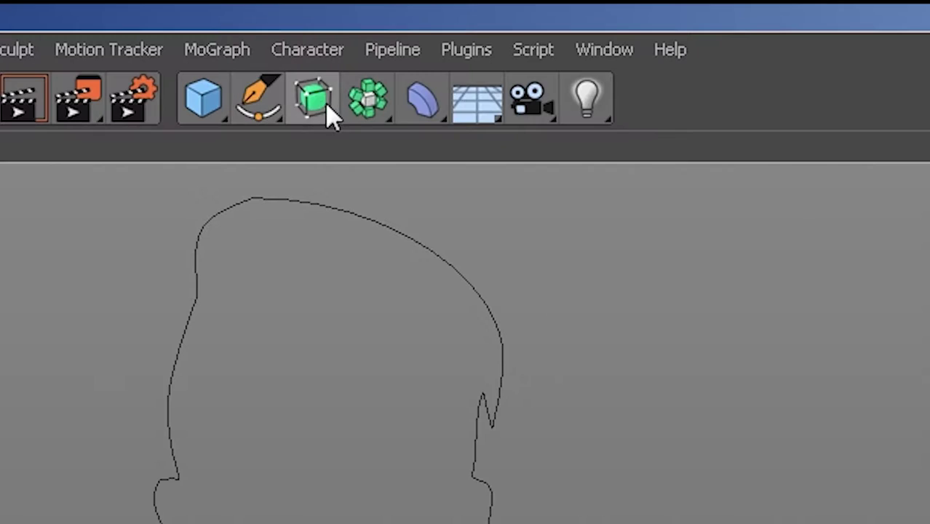
left_click(313, 32)
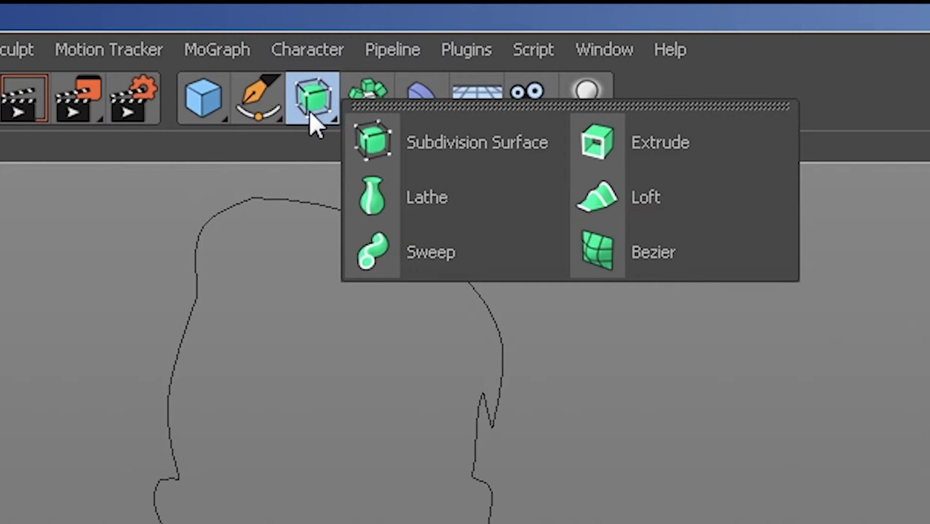
left_click(676, 141)
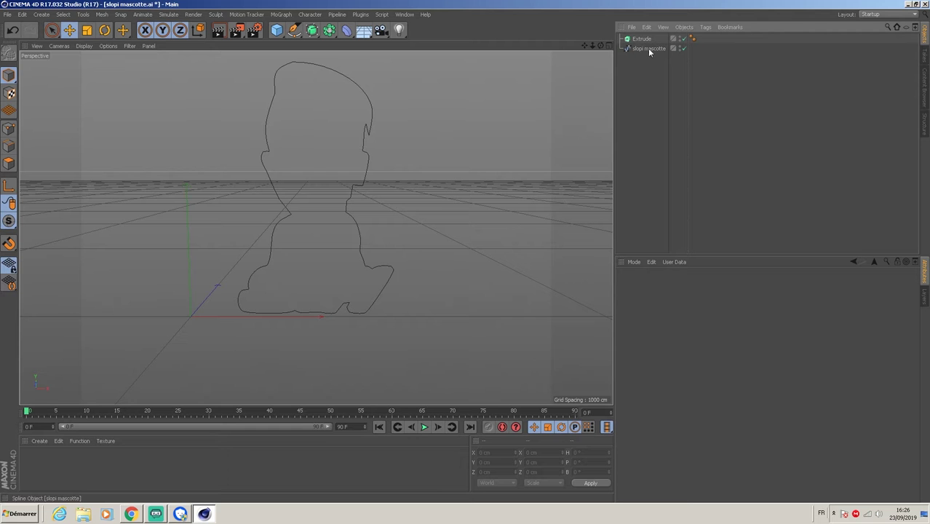
left_click(648, 48)
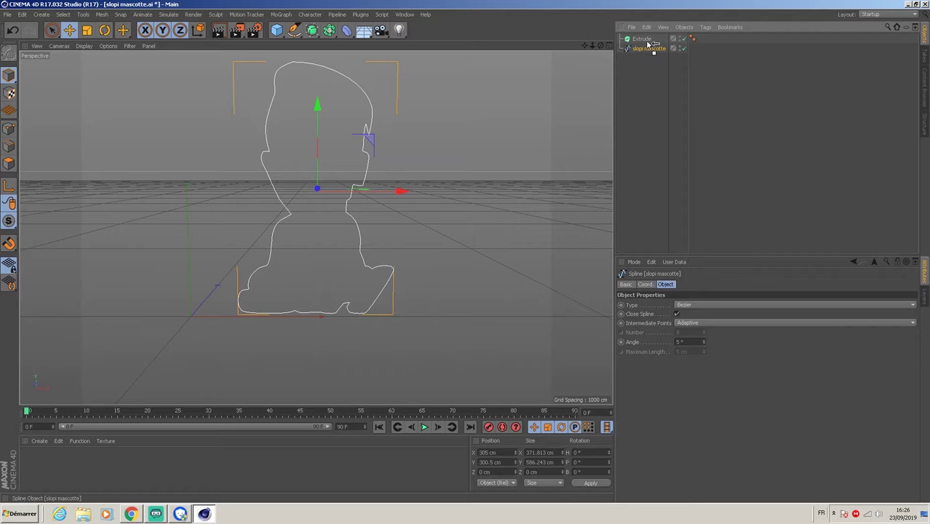
left_click_drag(649, 41, 509, 94)
- Adjust the Extrude object's Z movement to change the mascot's thickness
left_click(653, 112)
left_click(640, 40)
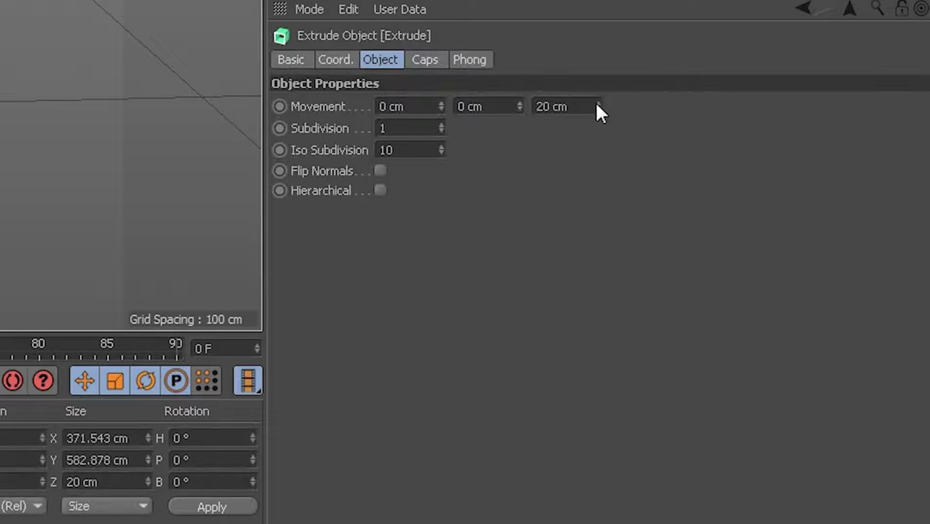
left_click_drag(598, 105, 597, 98)
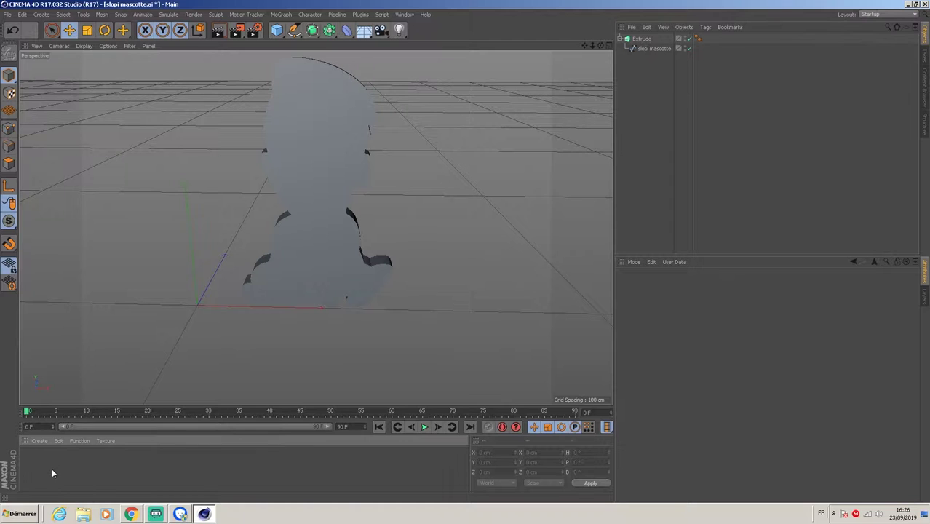
- Create a new material for the extruded mascot
double_click(52, 472)
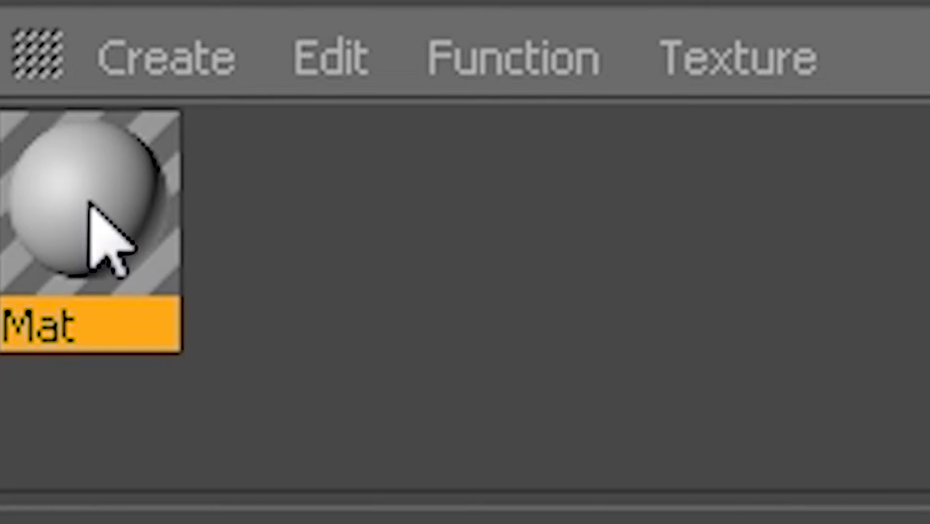
- Load the mascot image as the Mat material's color texture without copying it to the project location
double_click(164, 185)
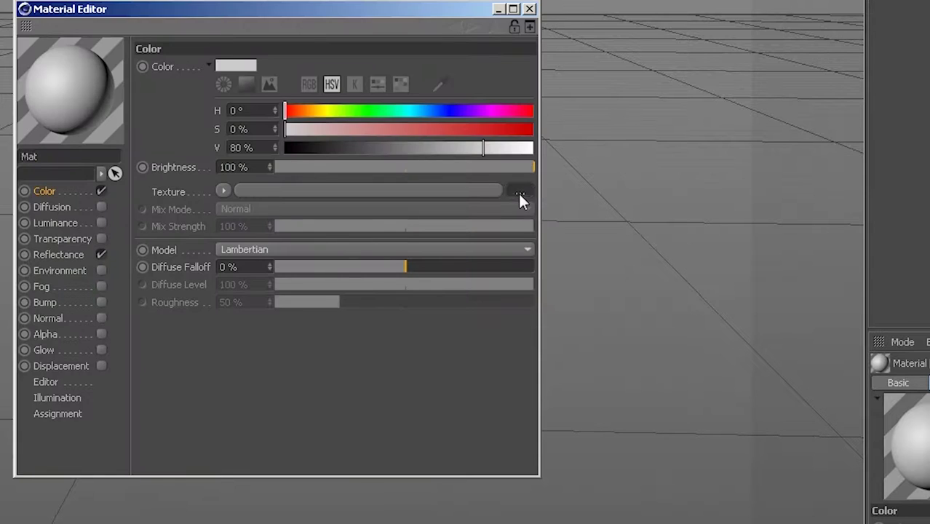
left_click(520, 193)
left_click_drag(869, 174, 870, 387)
double_click(234, 359)
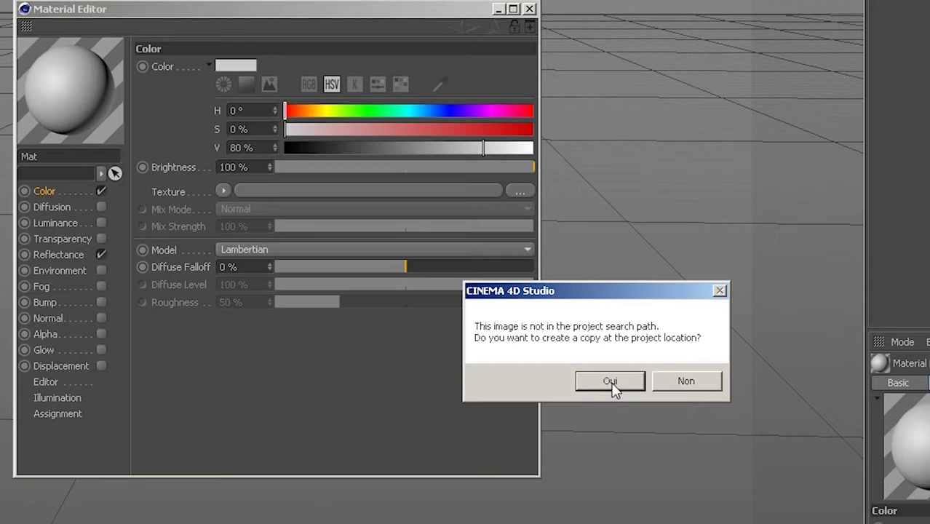
left_click(685, 383)
left_click(529, 8)
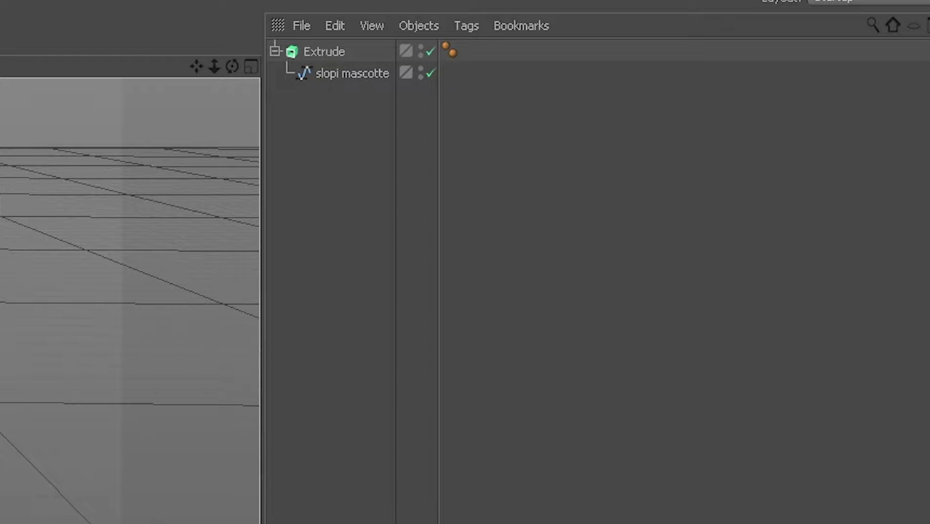
- Apply the Mat material to the Extrude object and adjust the texture tag's Length U so the image fits the mascot shape
left_click_drag(392, 70, 426, 51)
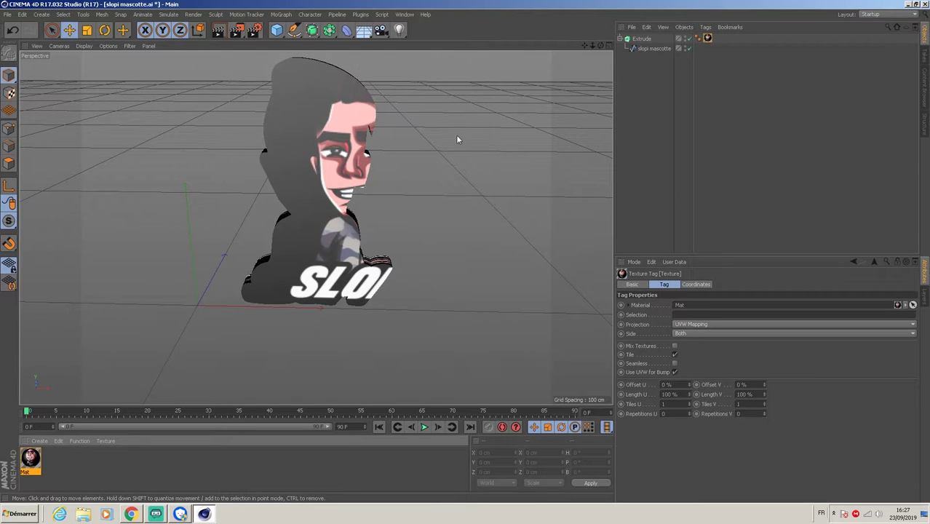
left_click_drag(600, 45, 471, 80)
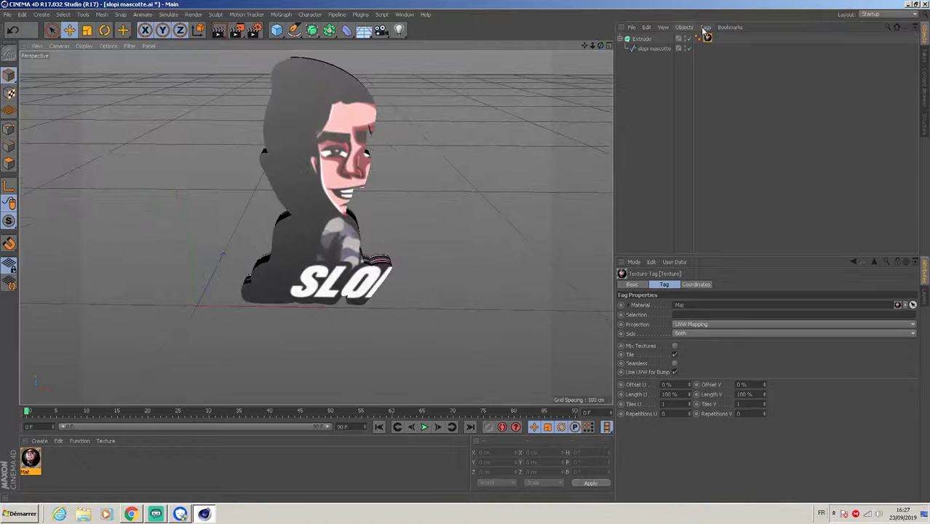
left_click(643, 40)
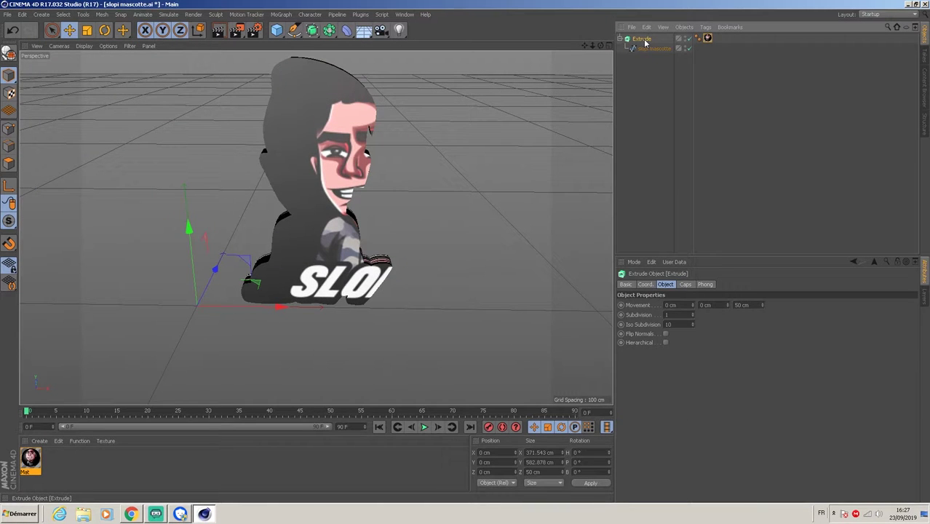
left_click(707, 39)
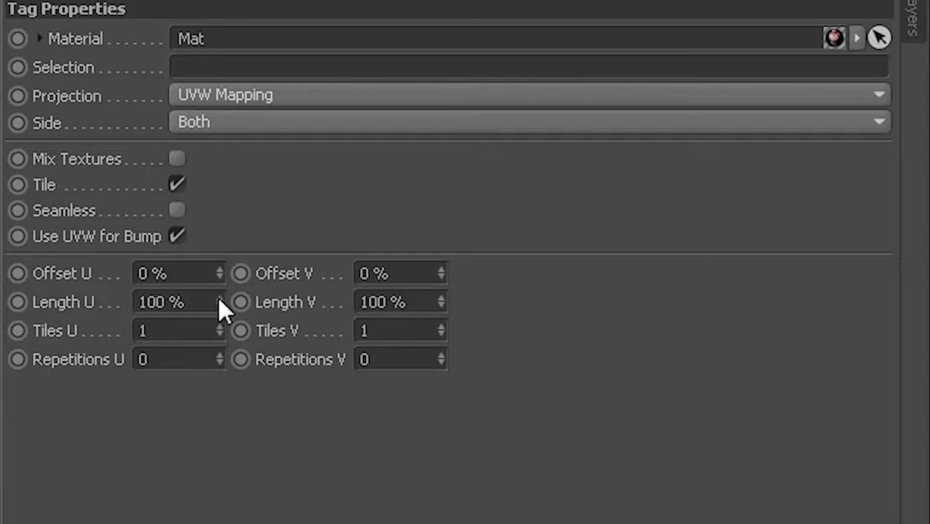
left_click_drag(218, 297, 204, 273)
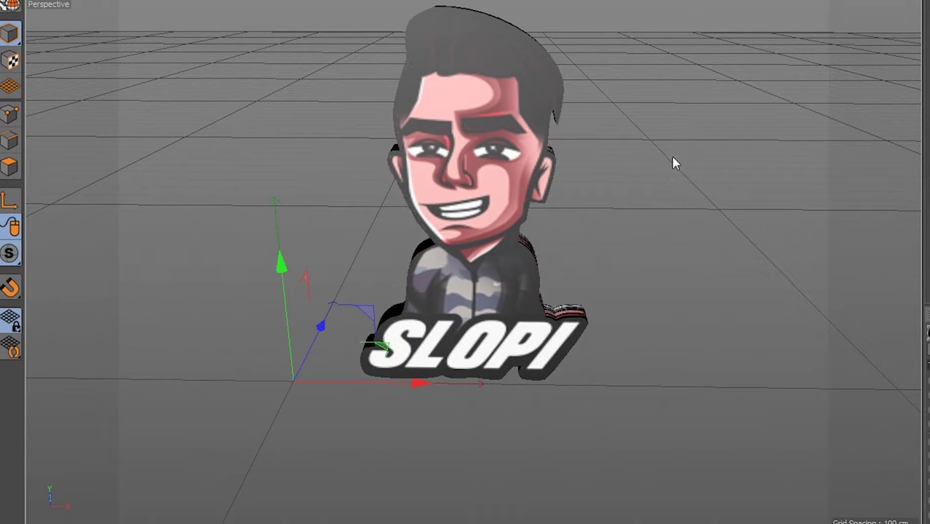
mouse_move(905, 1)
left_mouse_down()
mouse_move(851, 2)
mouse_move(905, 1)
left_mouse_up()
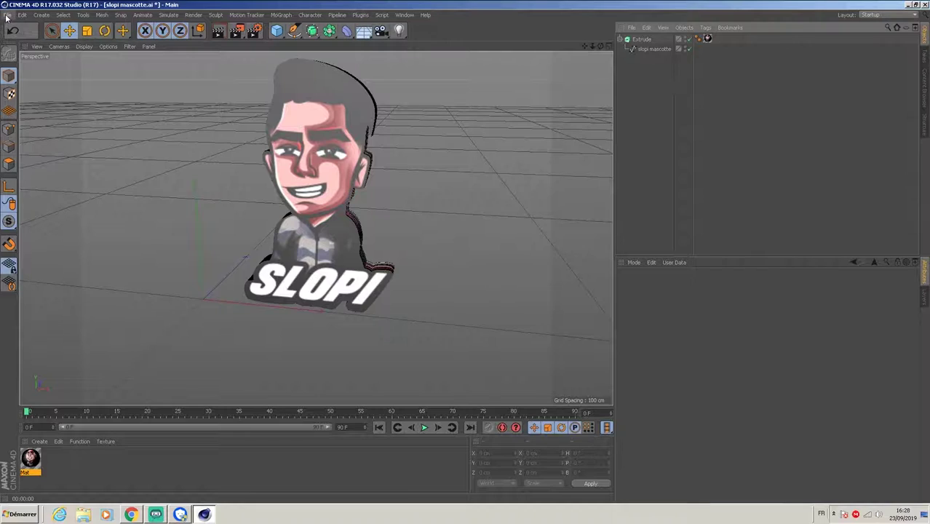
- Export the mascot as a 3D Studio (*.3ds) file named slopi mascotte in the Téléchargements folder with the offered export options
left_click(7, 15)
mouse_move(23, 192)
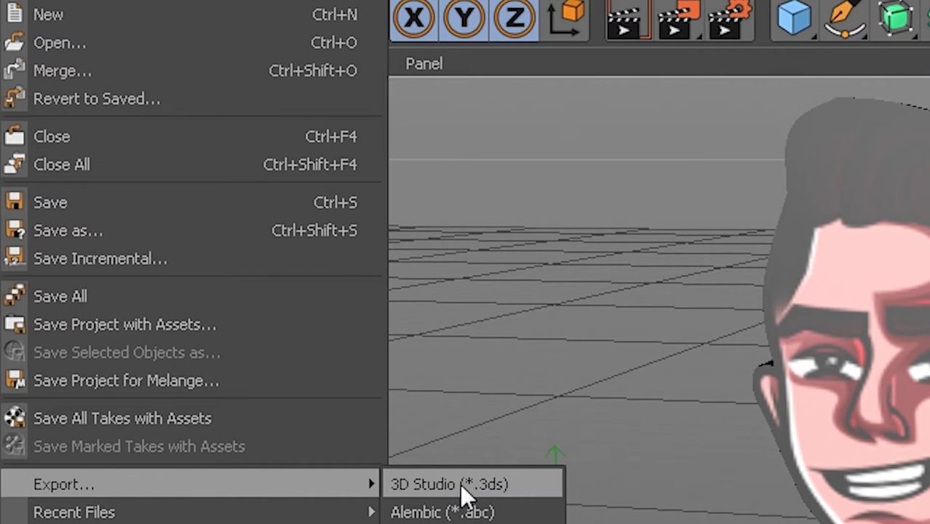
left_click(481, 483)
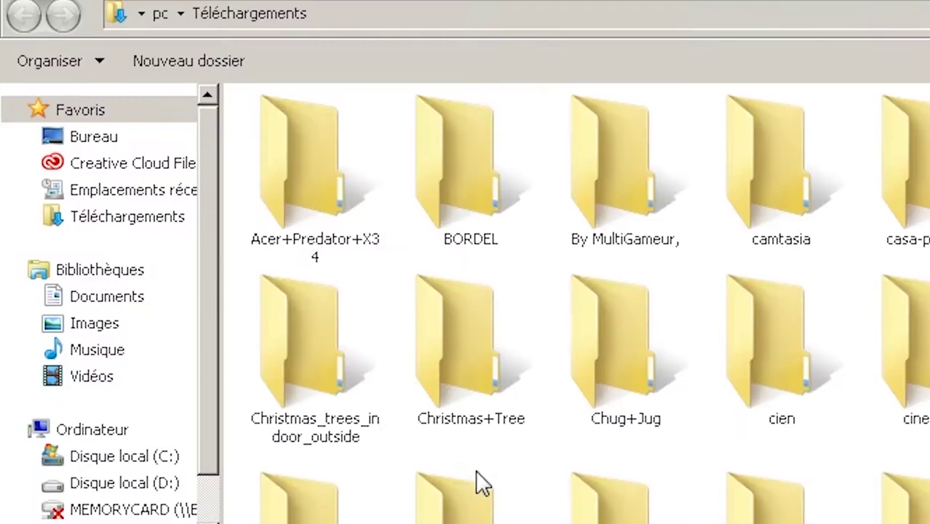
left_click(44, 99)
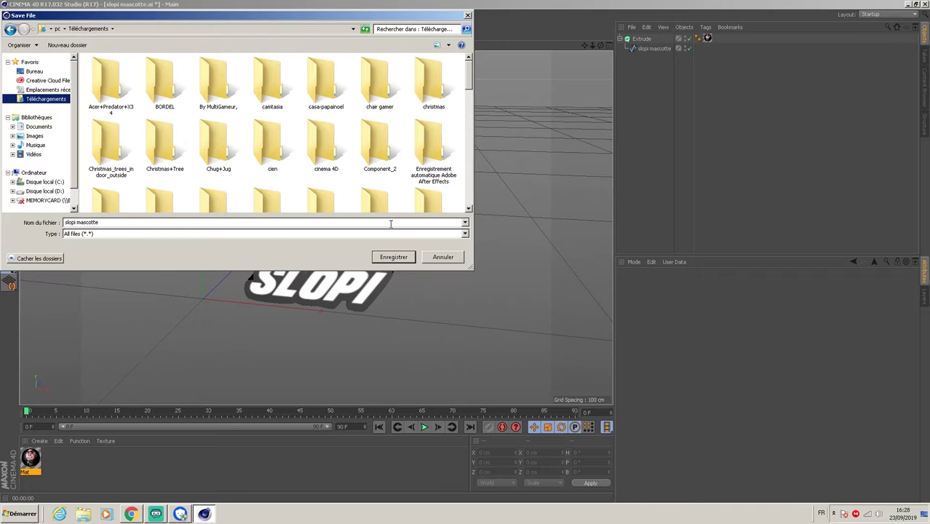
left_click(394, 257)
left_click(380, 353)
- Close Cinema 4D without saving the project and relaunch it from the CINEMA 4D R17 desktop folder
left_click(925, 4)
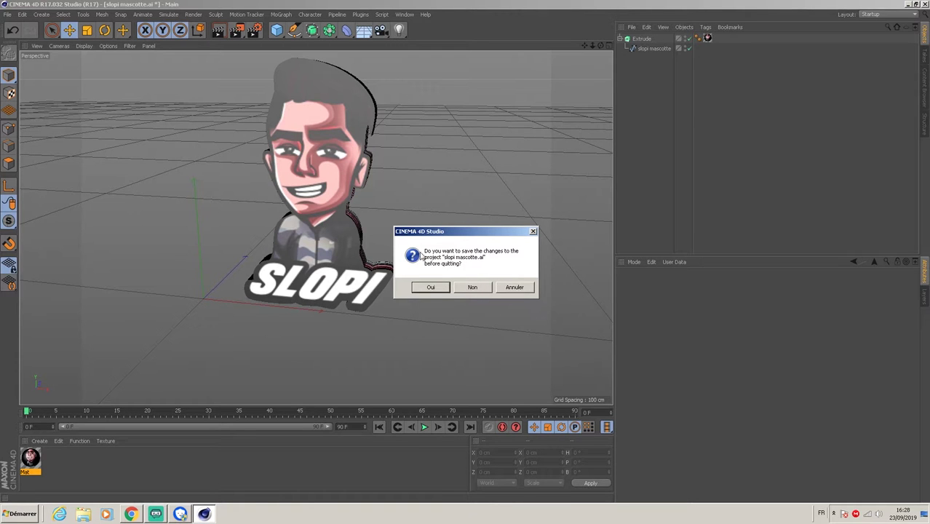
left_click(473, 288)
double_click(20, 367)
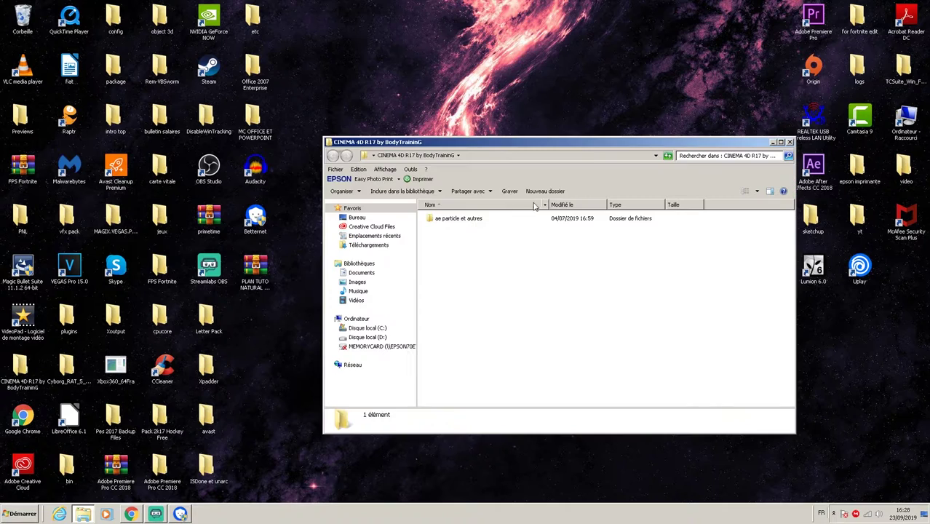
double_click(473, 218)
double_click(473, 218)
double_click(472, 227)
double_click(473, 219)
double_click(471, 340)
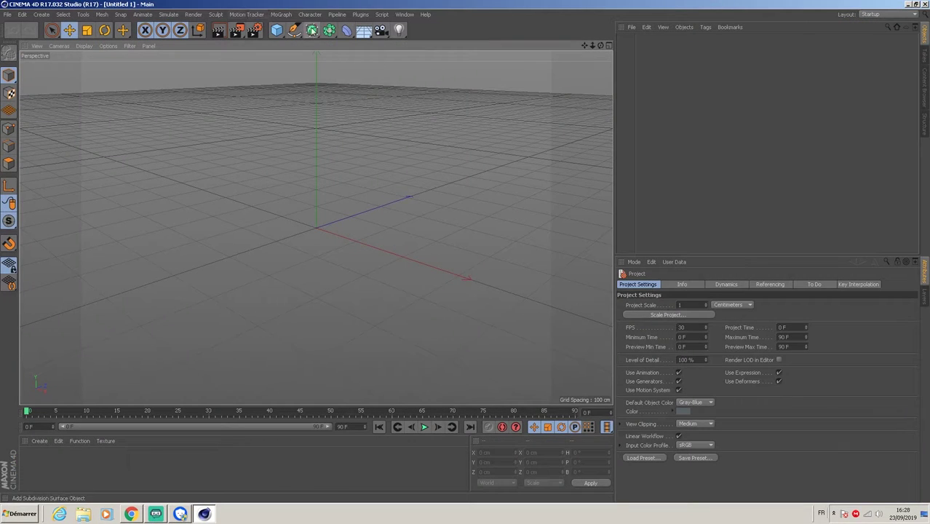
- Add a MoText object to the new empty scene
left_click(283, 14)
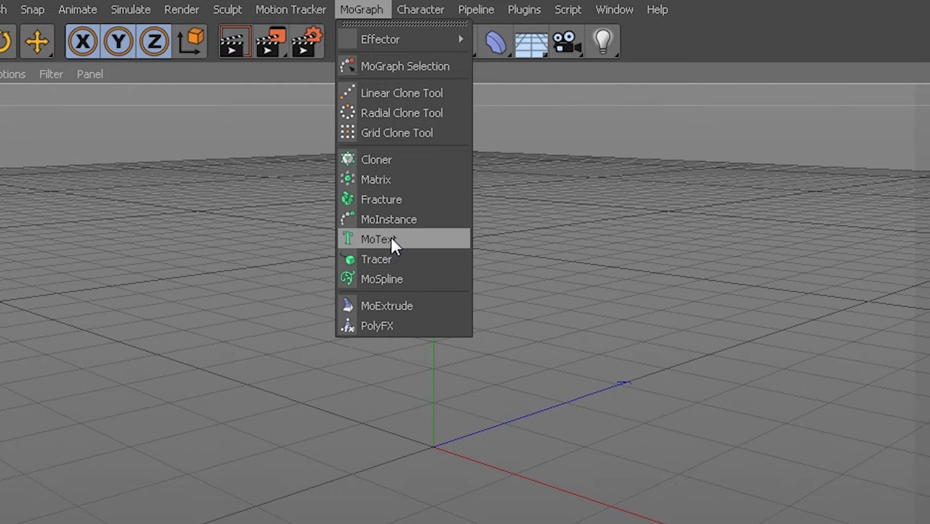
left_click(378, 240)
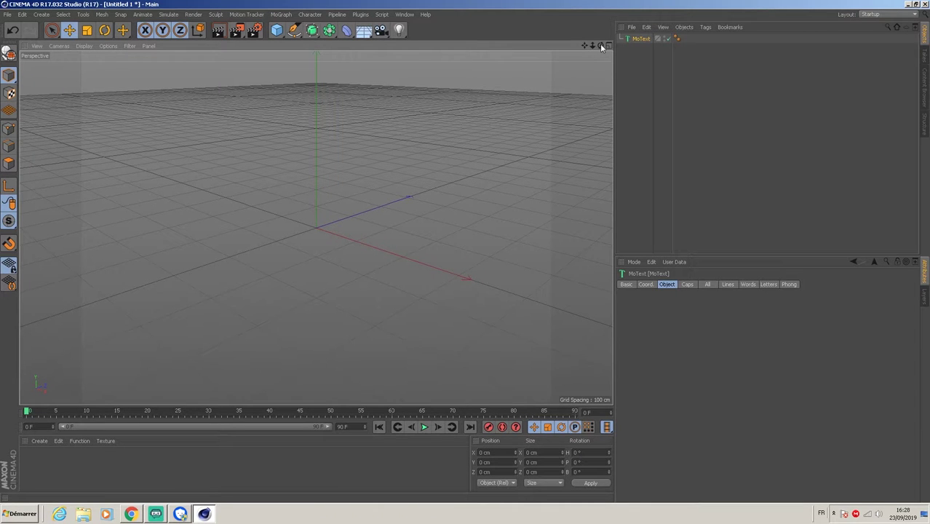
key("F5")
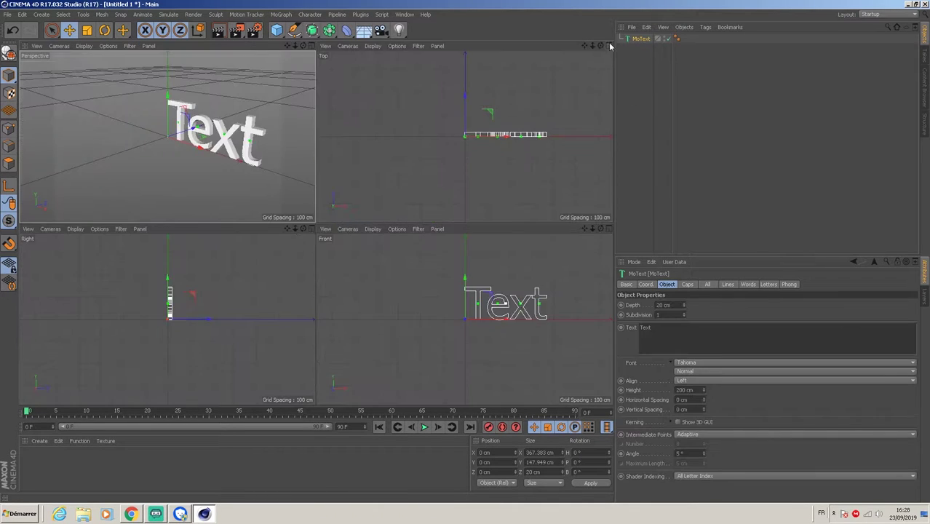
key("F2")
key("F5")
middle_click(241, 82)
left_click_drag(600, 45, 315, 228)
- Replace the MoText object's text with SLOPI and set its font to WhoopAss Regular
left_click(663, 333)
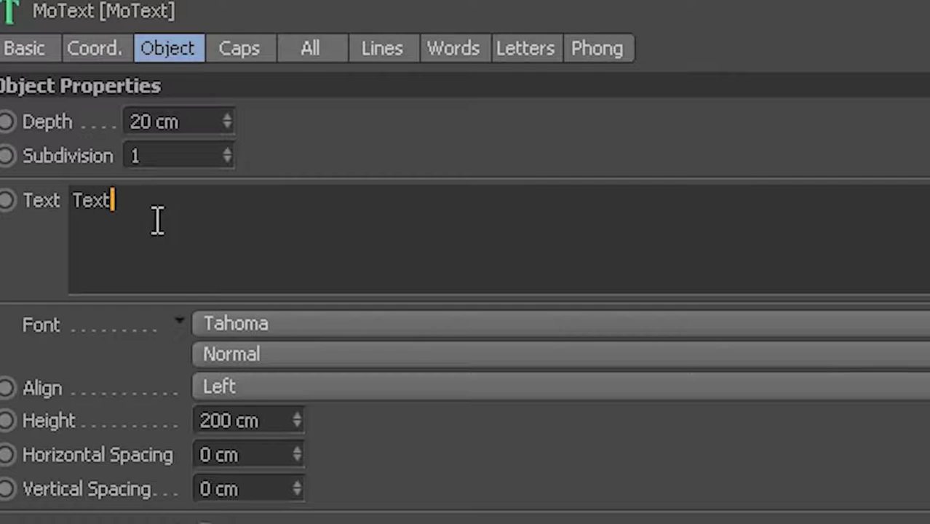
key("BackSpace")
key("BackSpace")
key("BackSpace")
key("BackSpace")
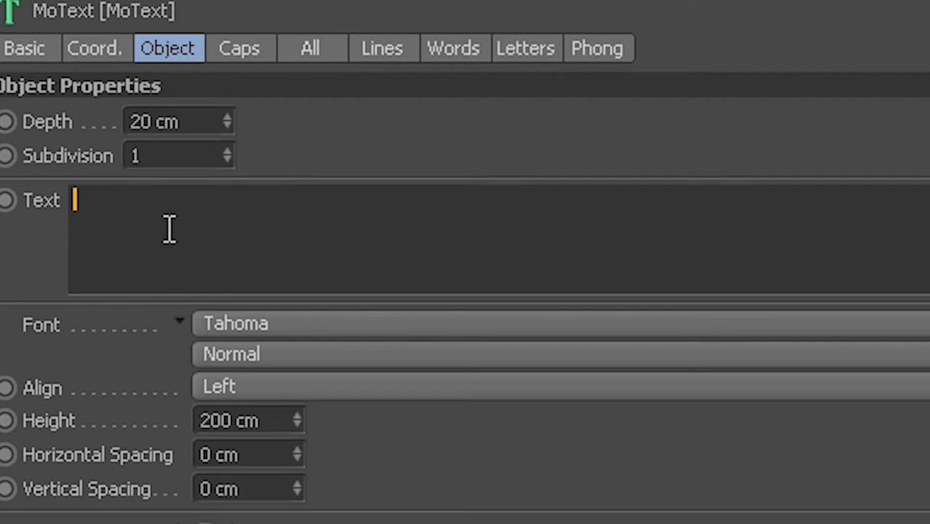
type("SLOPI")
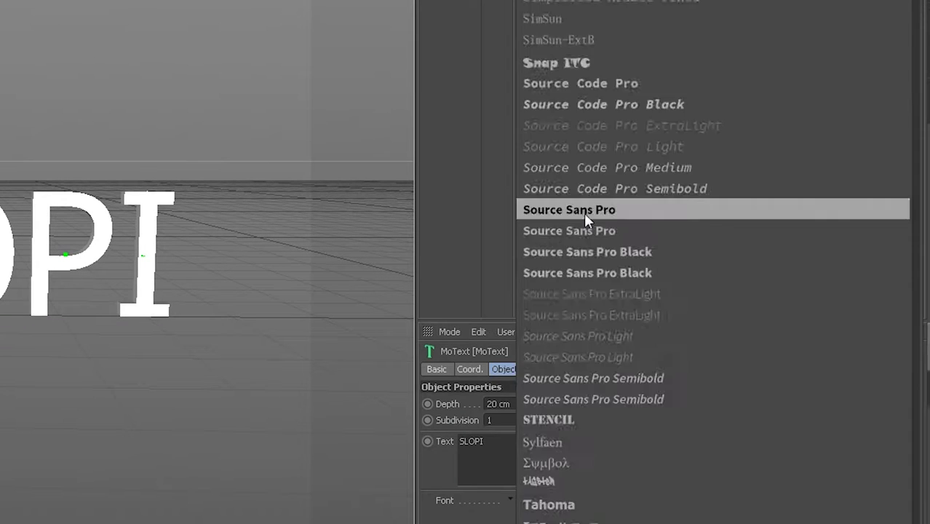
scroll(585, 218, "down", 8)
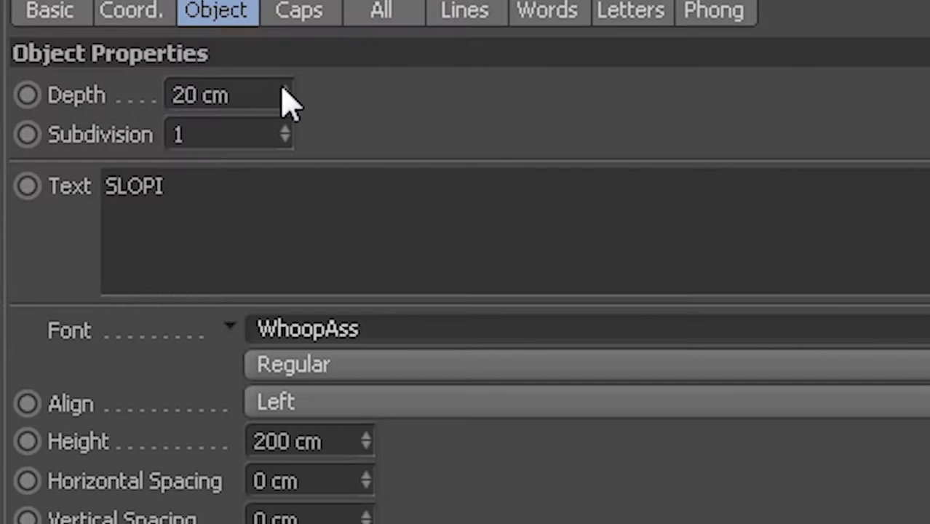
- Set the SLOPI text's depth to 60 cm and its horizontal spacing to 39 cm
left_click_drag(684, 306, 683, 295)
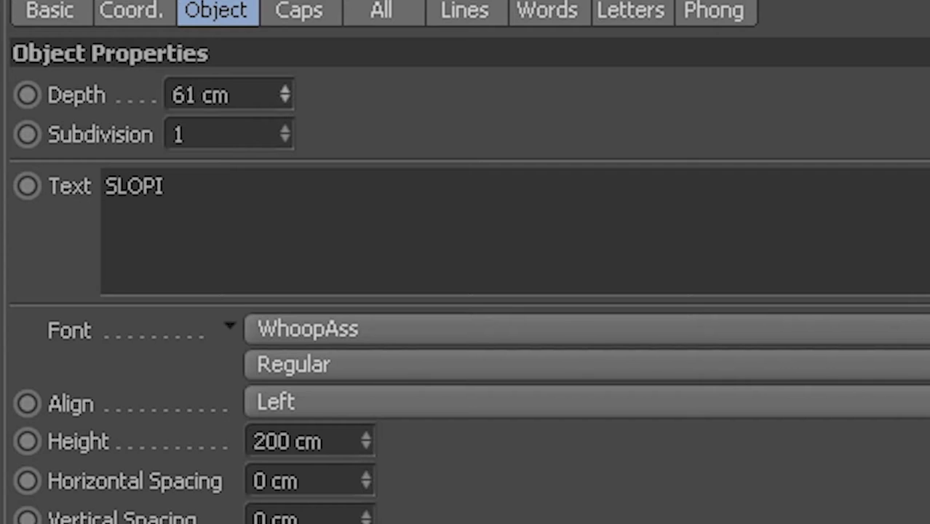
left_click_drag(284, 95, 284, 98)
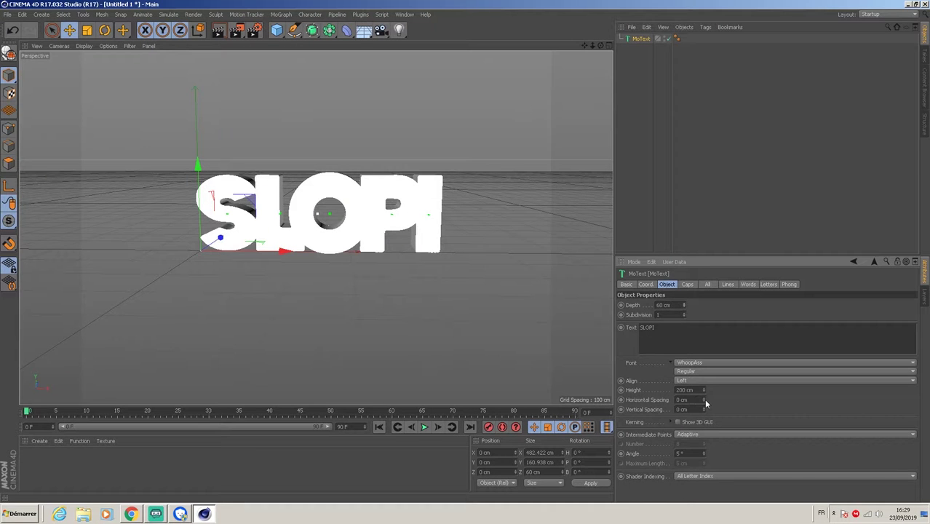
left_click_drag(704, 400, 703, 383)
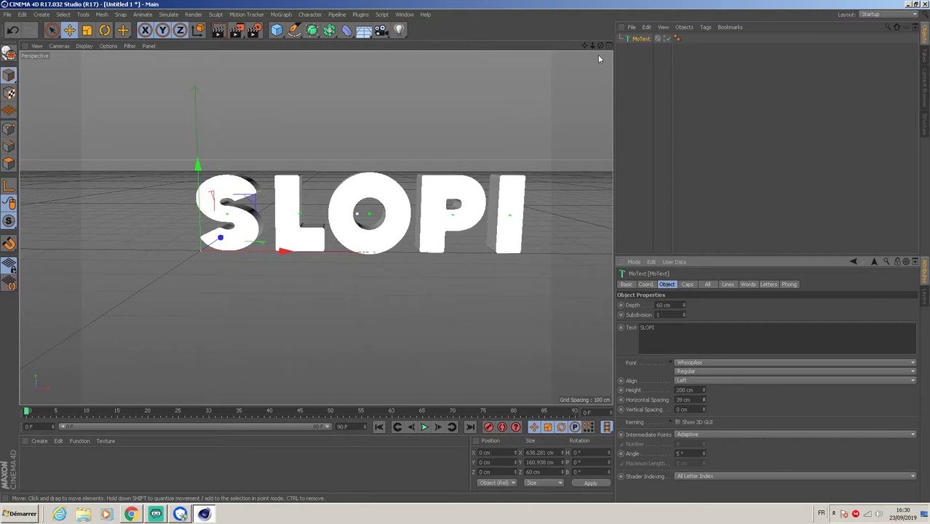
left_click_drag(585, 45, 619, 46)
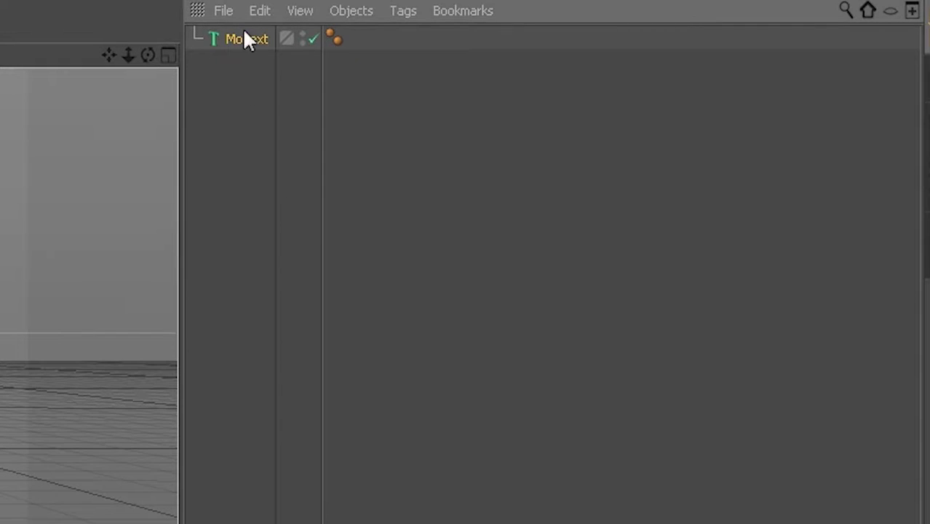
- Make the MoText object editable and expand its hierarchy down to the individual letters
key("c")
left_click(194, 39)
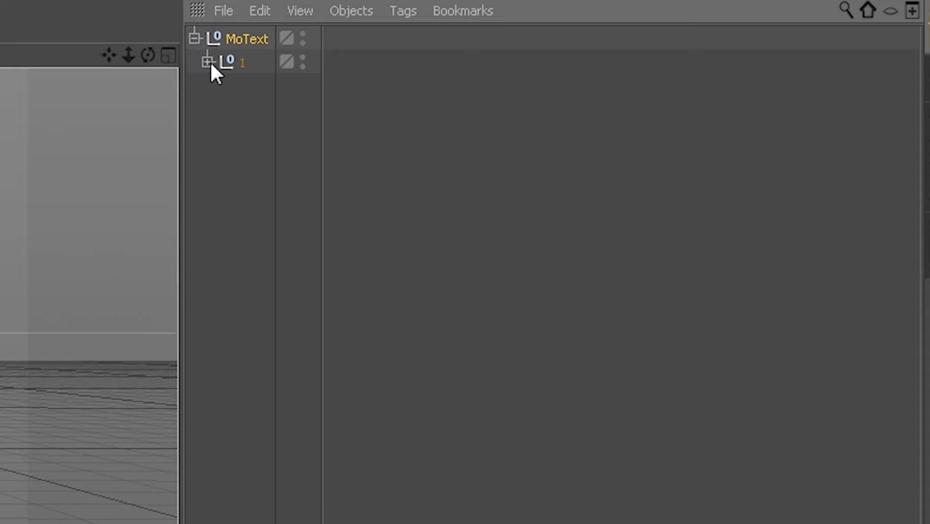
left_click(208, 61)
left_click(220, 85)
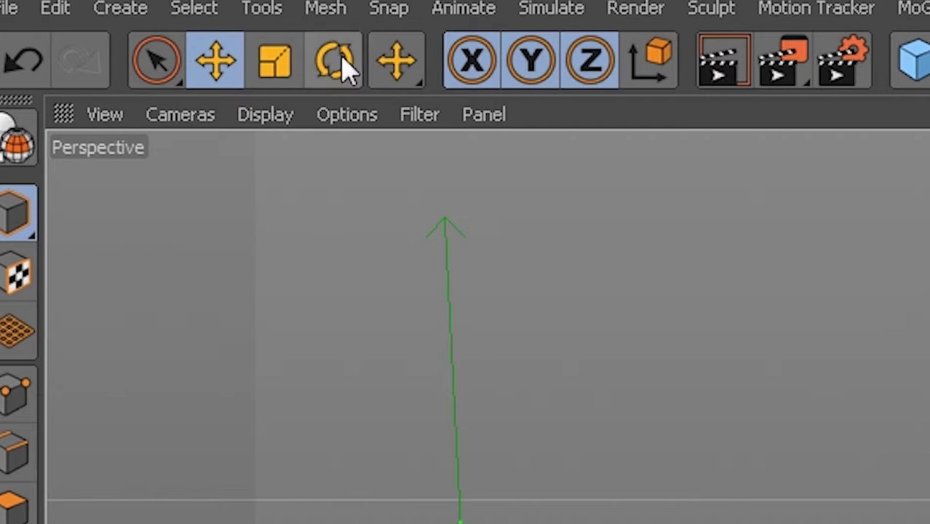
- Rotate the letter S to a 40° heading and the letter L to about -24.6°, repositioning both within the word
left_click(336, 59)
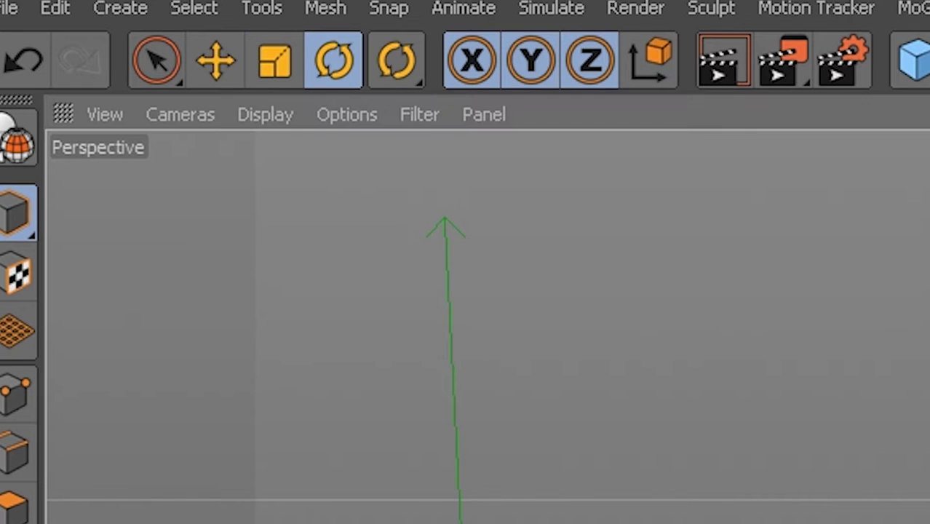
key("e")
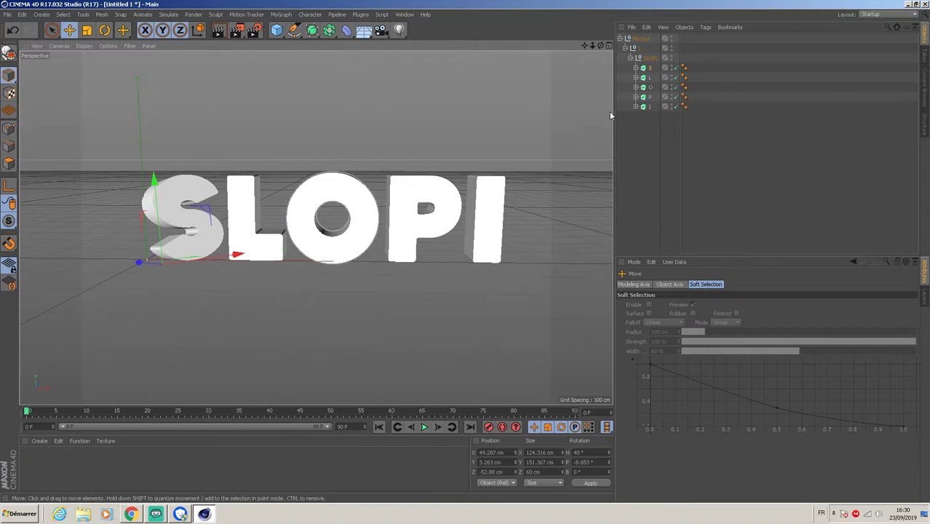
key("r")
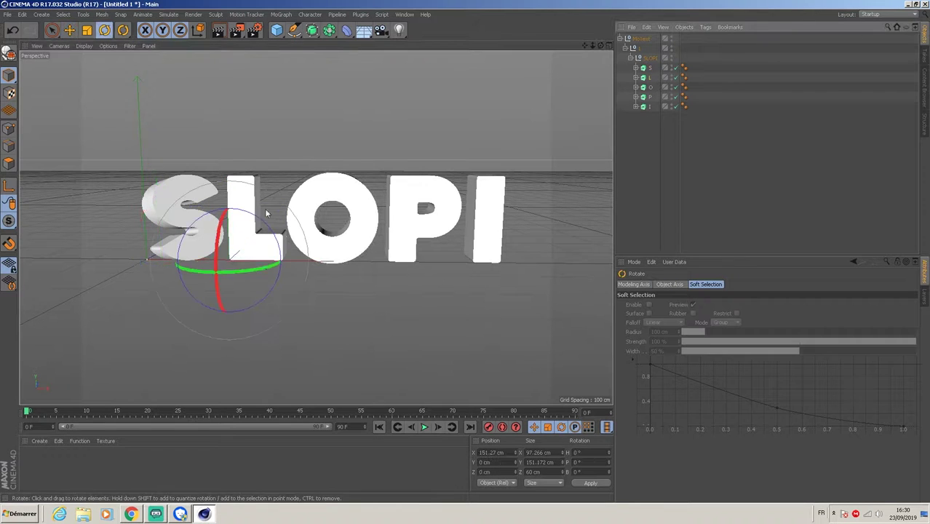
left_click_drag(231, 279, 265, 256)
left_click(70, 30)
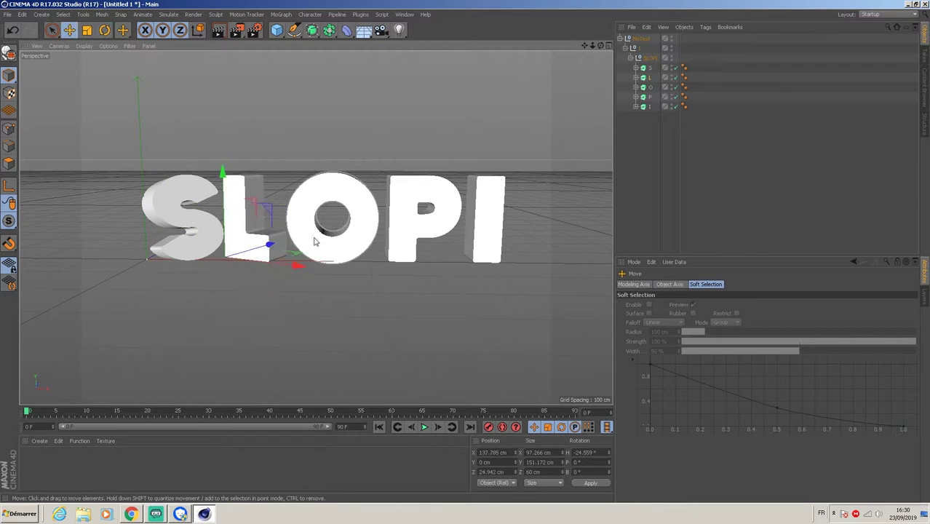
- Rotate the letter O around its vertical axis so its left side shows
left_click(316, 242)
key("r")
mouse_move(323, 275)
left_mouse_down()
mouse_move(341, 274)
mouse_move(316, 262)
left_mouse_up()
- Rotate the letter P around its vertical axis, tilt it slightly and move it closer to the O
left_click(402, 234)
left_click_drag(422, 275, 394, 277)
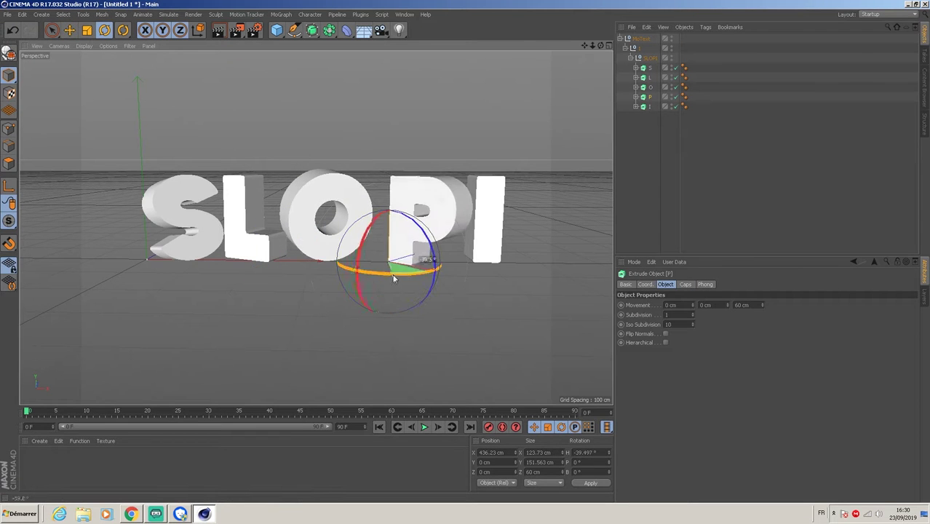
mouse_move(363, 246)
left_mouse_down()
mouse_move(359, 255)
mouse_move(366, 240)
left_mouse_up()
left_click(70, 30)
left_click_drag(452, 273, 436, 272)
- Rotate the letter I to a heading of about -44° and move it closer to the P
left_click(486, 234)
left_click(104, 30)
left_click_drag(502, 277, 463, 273)
left_click(70, 30)
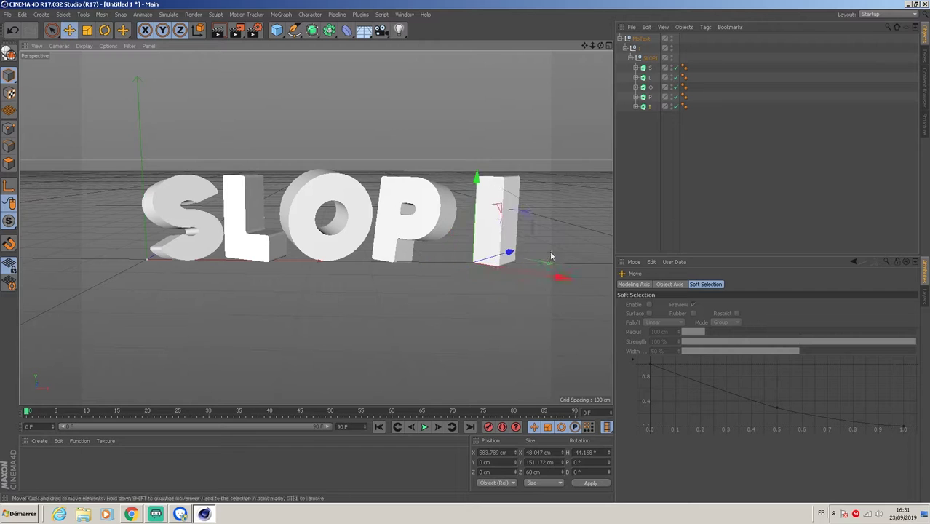
left_click_drag(533, 273, 516, 270)
left_click(366, 158)
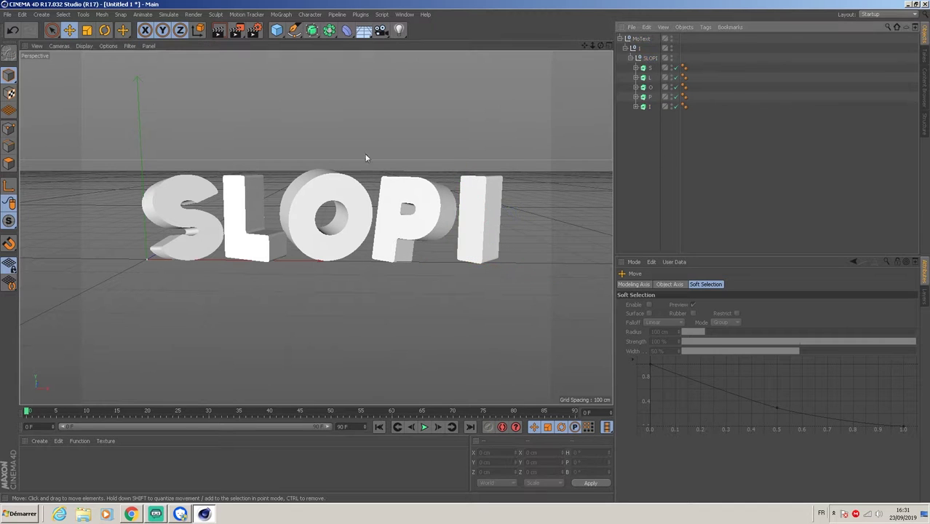
- Duplicate the MoText object and create a red material with its colour saturation set to 100%
left_click(641, 39)
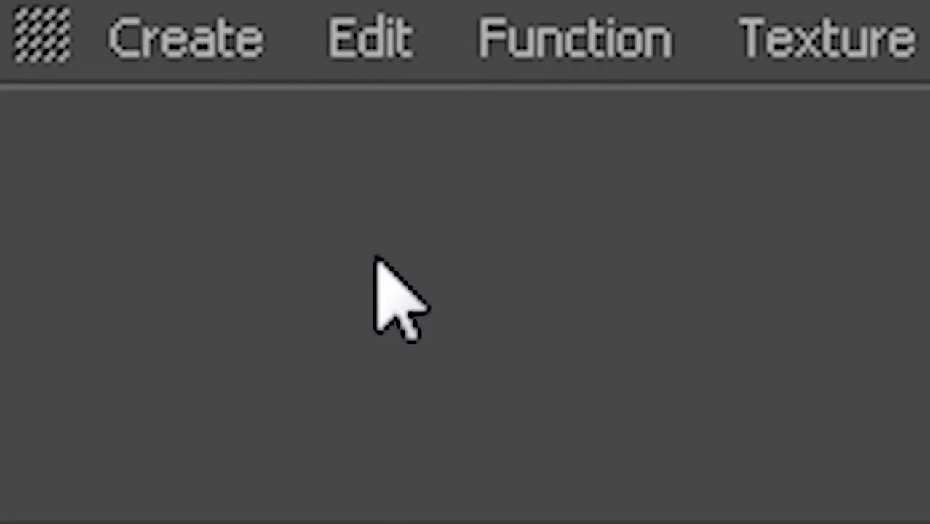
double_click(259, 183)
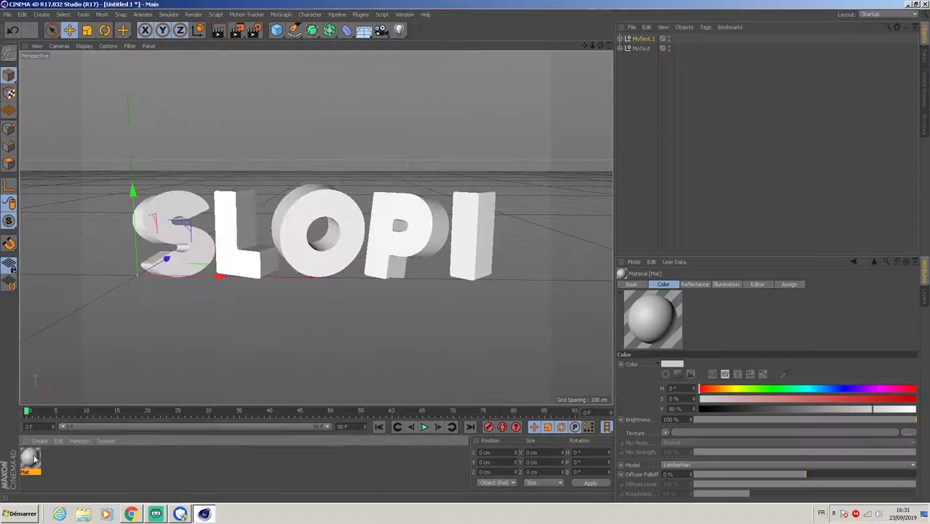
double_click(129, 183)
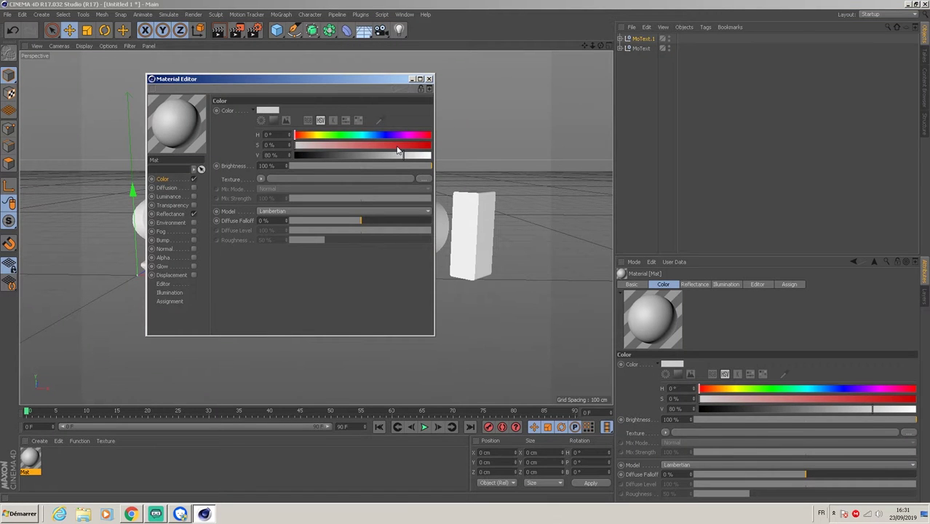
left_click_drag(400, 147, 432, 144)
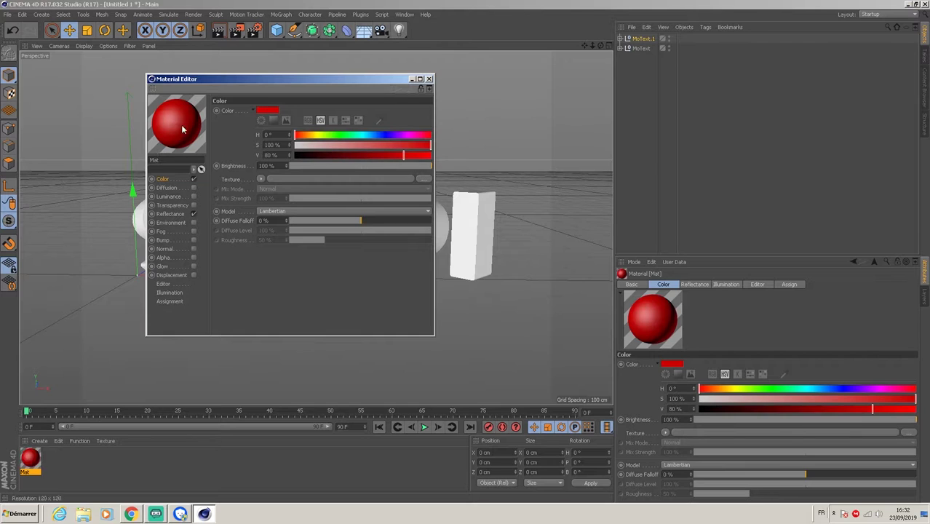
left_click(429, 78)
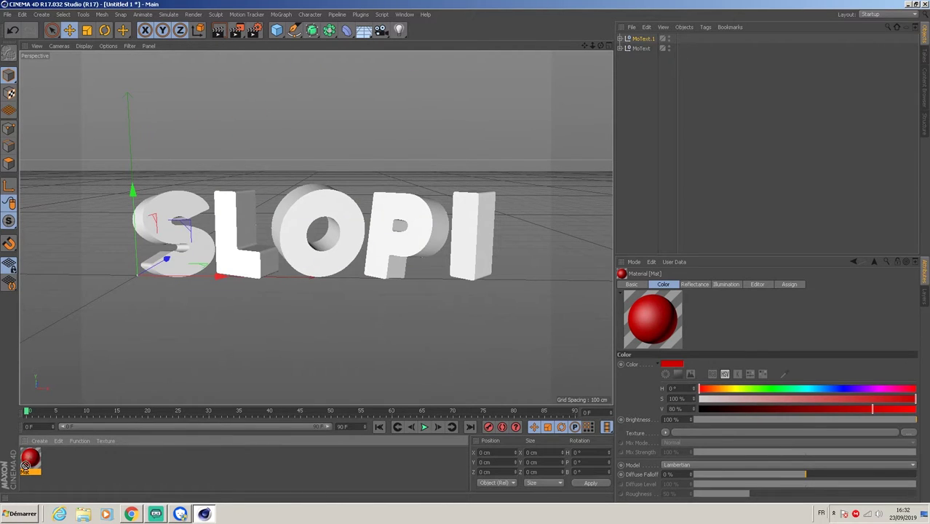
- Apply the red material to the duplicated SLOPI text object
left_click_drag(32, 464, 665, 41)
scroll(590, 107, "down", 4)
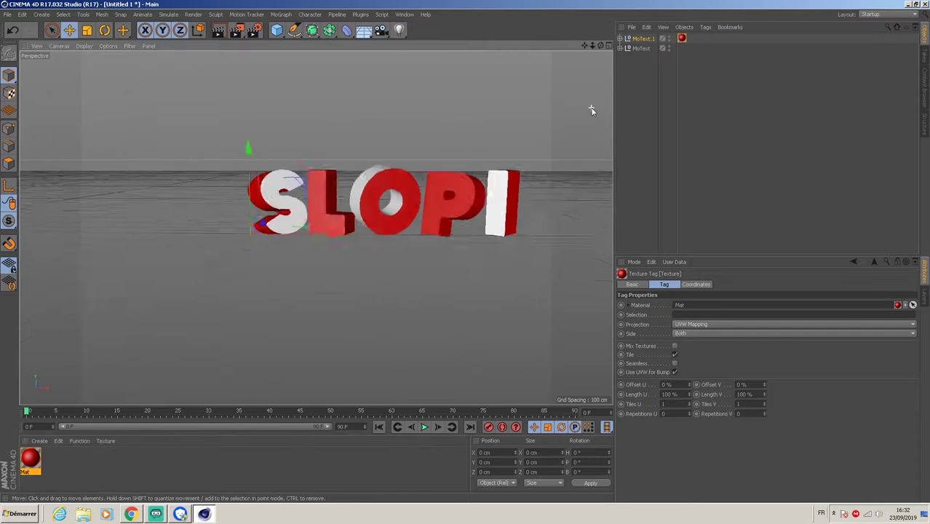
scroll(590, 108, "up", 5)
- Set the start cap of the letter S in the duplicated red text to Fillet
left_click(620, 39)
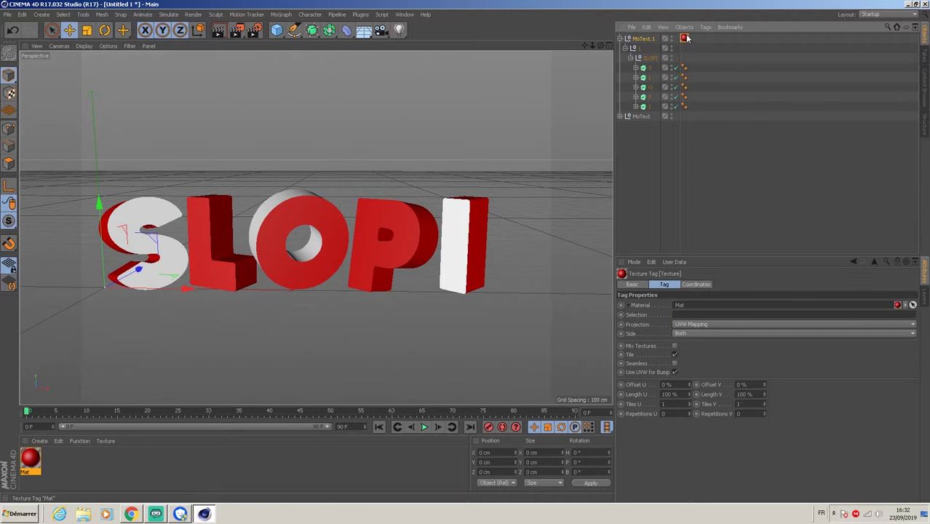
left_click(643, 40)
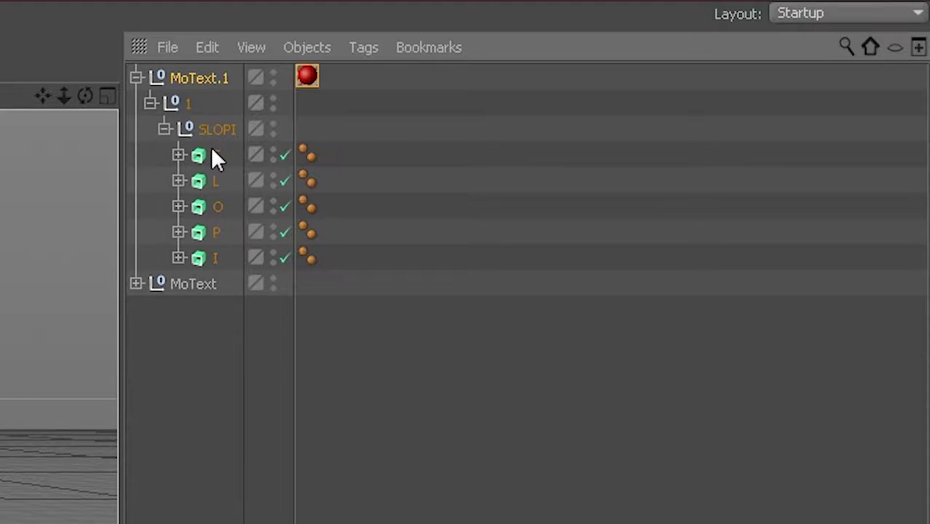
left_click(215, 155)
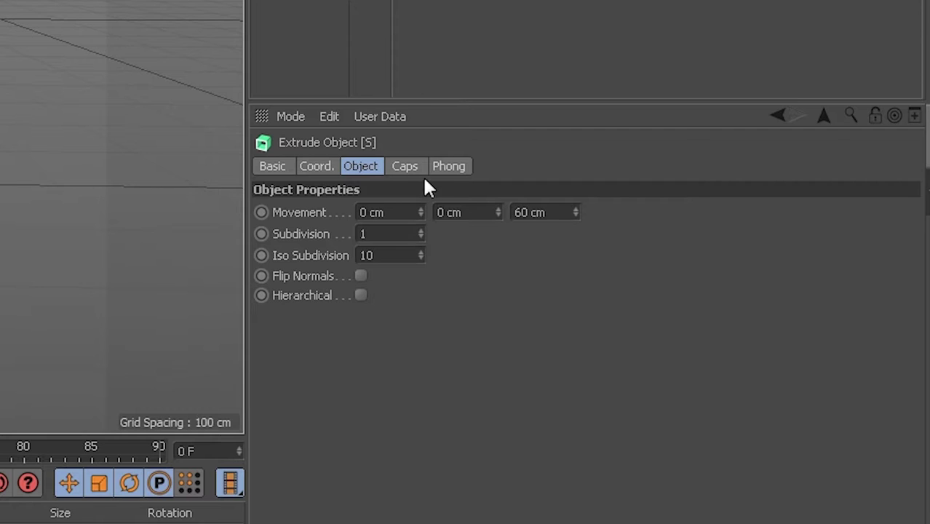
left_click(405, 167)
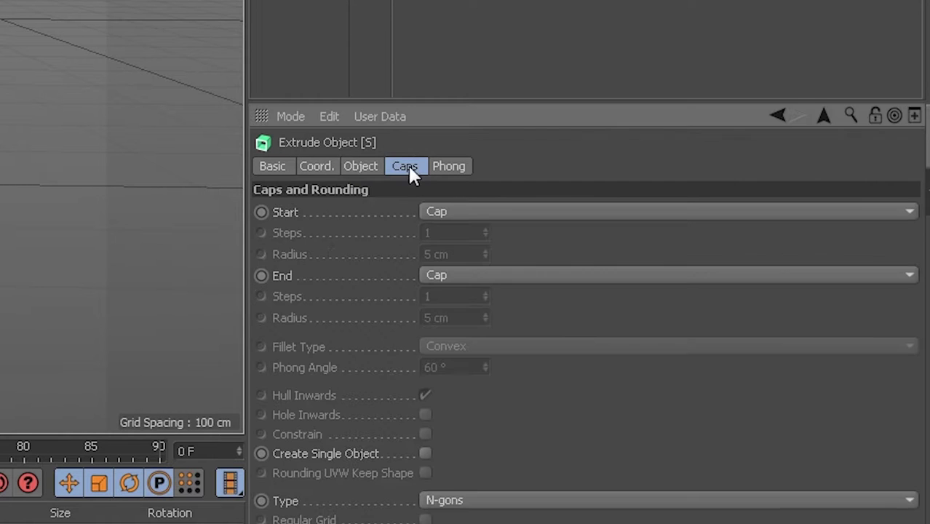
left_click(474, 212)
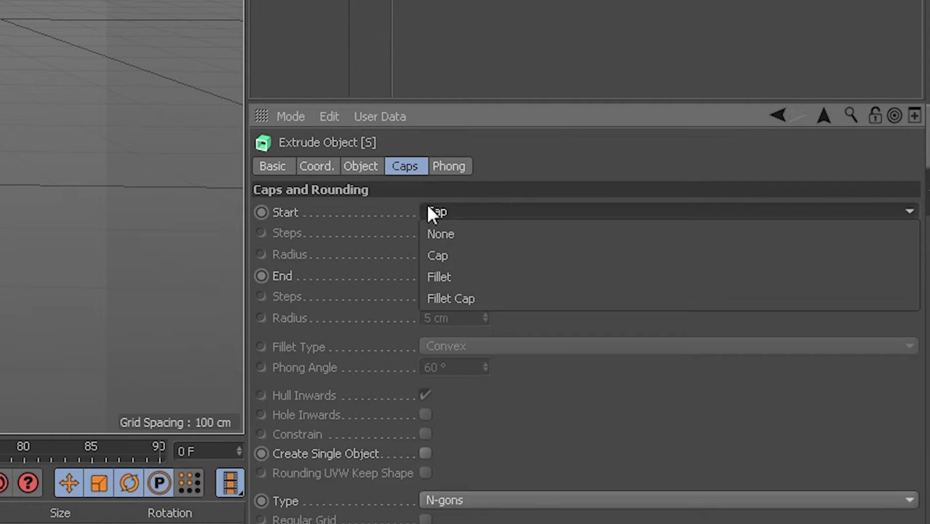
left_click(445, 277)
- Move the red S back along its depth axis so it forms a border behind the white S, and clear the selection
mouse_move(104, 291)
left_mouse_down()
mouse_move(61, 251)
mouse_move(104, 284)
left_mouse_up()
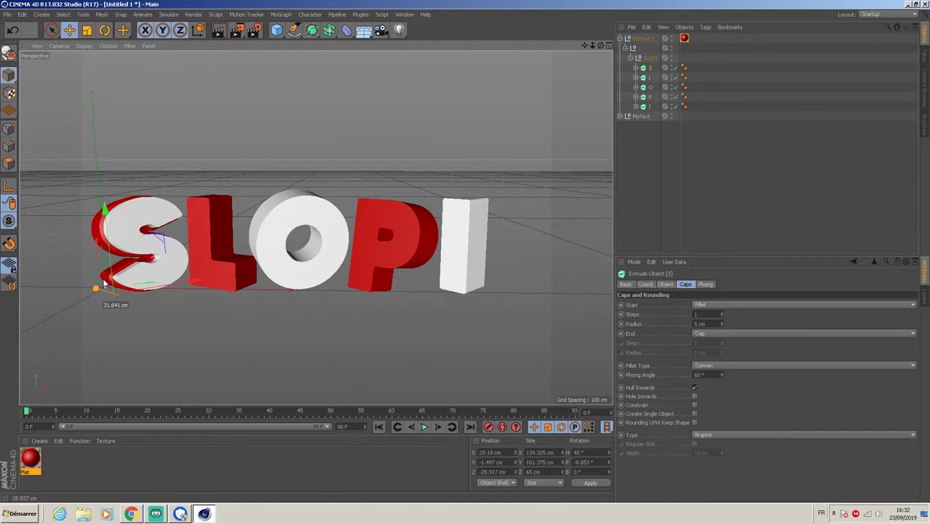
scroll(214, 285, "down", 4)
scroll(214, 285, "up", 2)
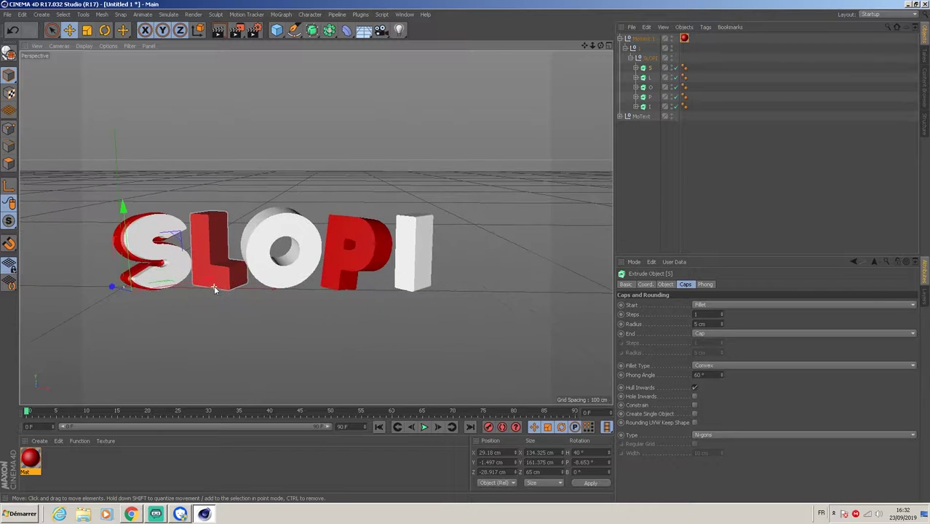
scroll(214, 286, "up", 1)
scroll(349, 299, "up", 2)
scroll(200, 286, "down", 4)
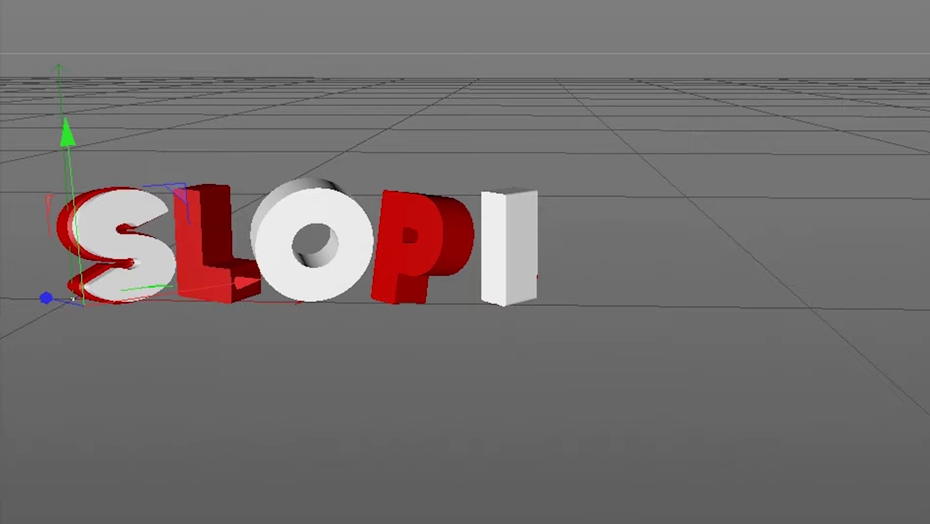
key("ctrl+shift+a")
left_click_drag(481, 193, 480, 195, "alt")
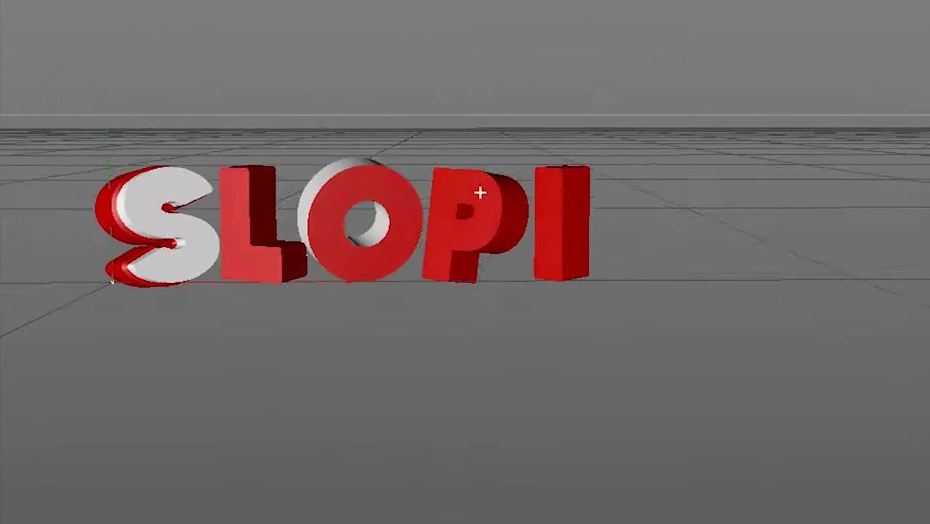
- Shift the white L back and sideways so it forms an outline behind the red L
scroll(431, 185, "up", 3)
left_click(291, 233)
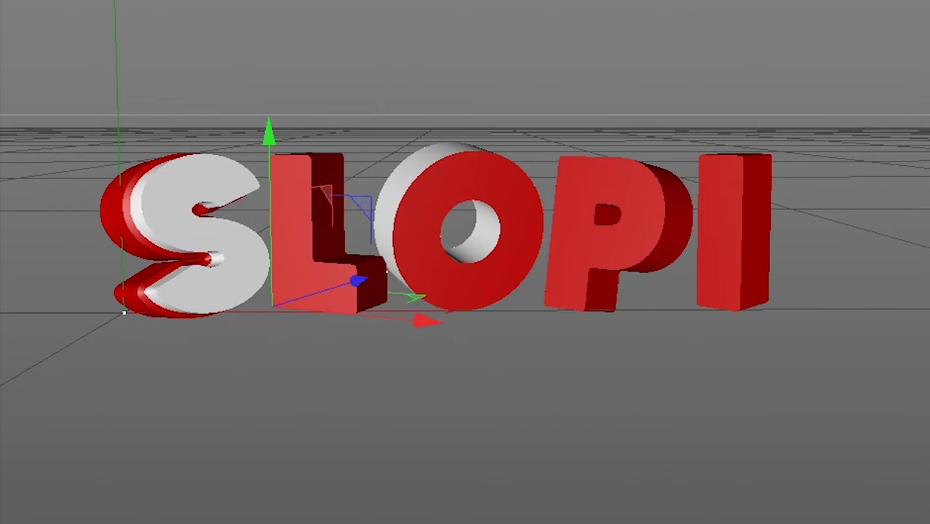
left_click_drag(360, 282, 472, 318)
left_click(393, 294)
- Offset the red O backwards so it forms a layer behind the white O
left_click(513, 264)
left_click_drag(525, 301, 527, 294)
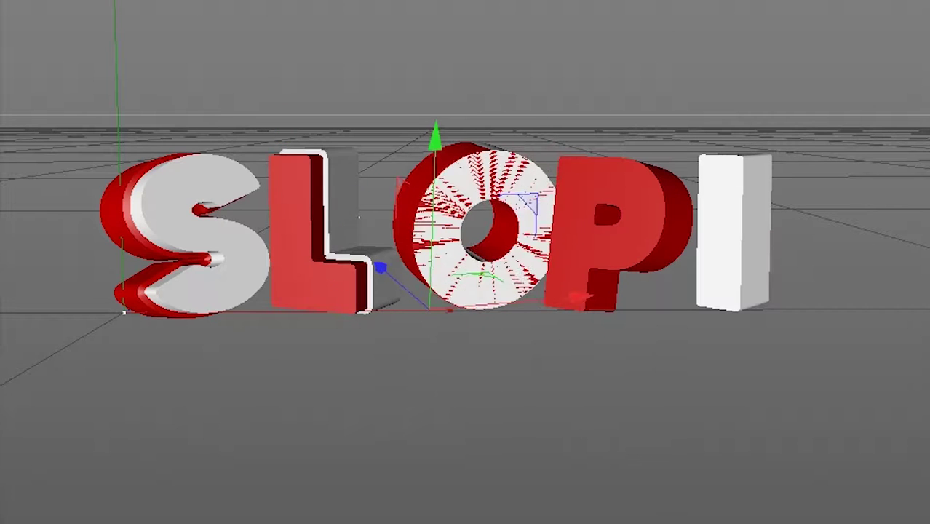
left_click_drag(377, 279, 366, 271)
- Offset the white P behind the red P, towards the letter I
left_click(615, 255)
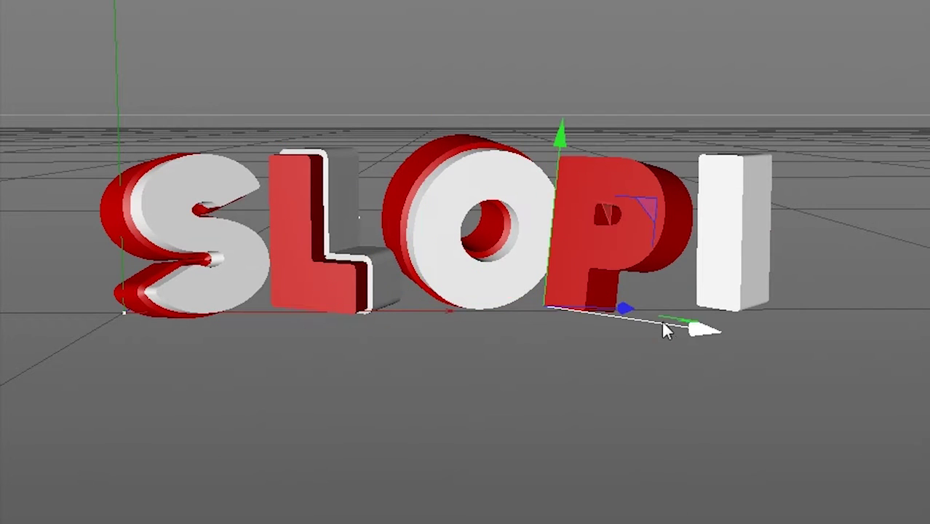
mouse_move(615, 302)
left_mouse_down()
mouse_move(633, 298)
mouse_move(615, 298)
left_mouse_up()
left_click_drag(667, 320, 695, 326)
left_click_drag(647, 304, 671, 305)
left_click_drag(706, 327, 676, 323)
left_click_drag(576, 216, 577, 209)
- Fine-tune the offset between the two P letters, raising the red P slightly above the white one
left_click(641, 253)
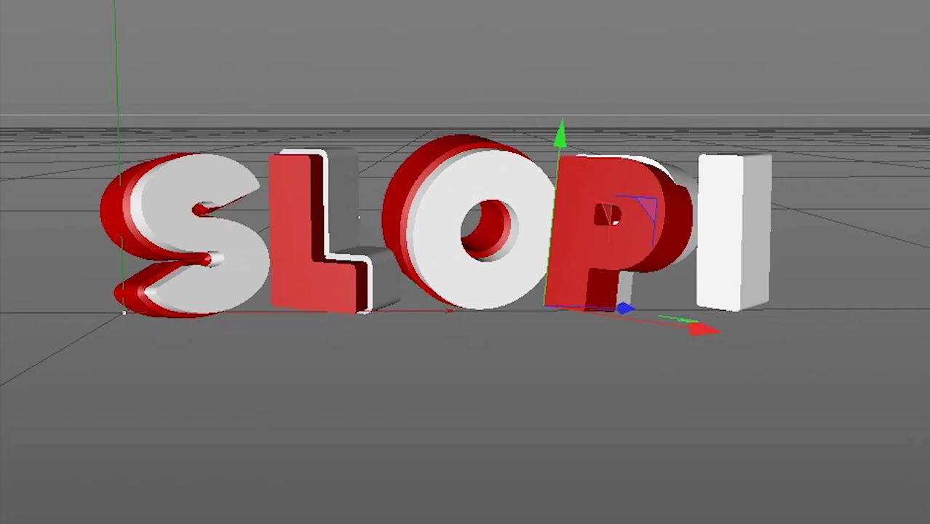
left_click(616, 270)
left_click_drag(668, 320, 665, 316)
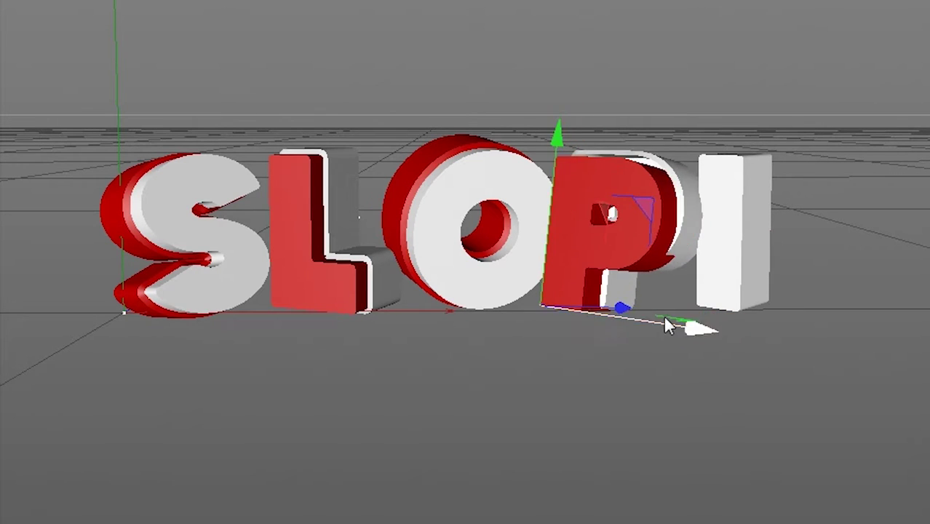
left_click_drag(556, 146, 557, 139)
left_click_drag(707, 324, 709, 323)
left_click_drag(623, 297, 625, 295)
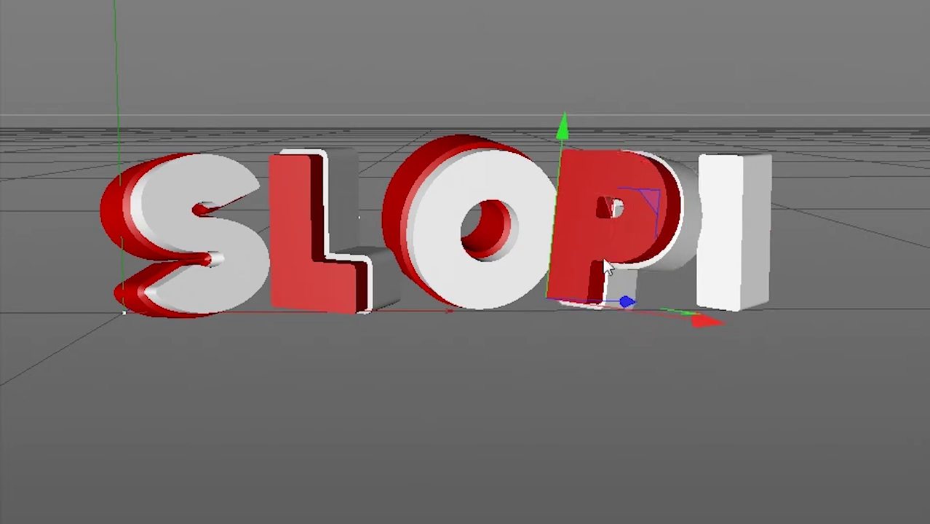
- Offset the red I behind the white I so it shows along the outer side of the word
scroll(604, 259, "up", 1)
left_click(752, 221)
left_click_drag(773, 287, 805, 273)
left_click(747, 260)
left_click_drag(855, 321, 827, 317)
left_click_drag(779, 266, 765, 270)
left_click_drag(827, 318, 867, 327)
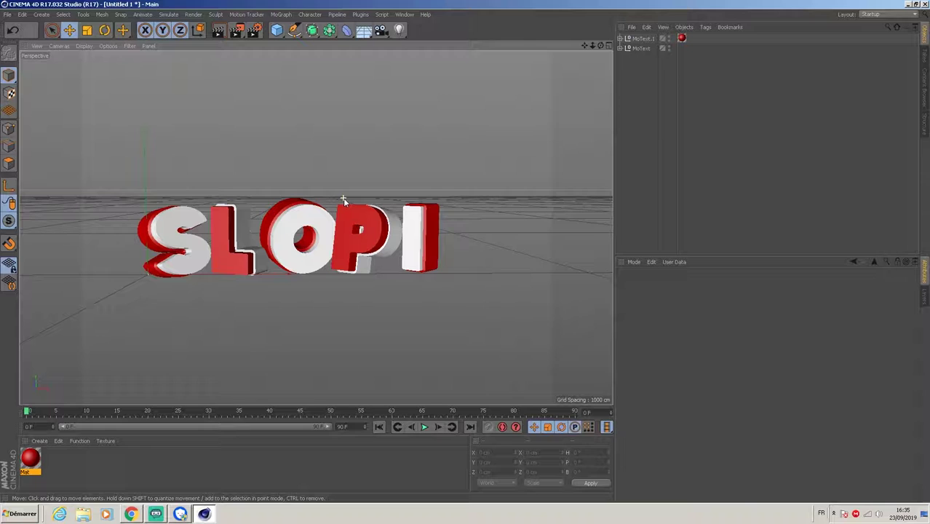
- Export the two-colour text in 3D Studio (*.3ds) format with the file name slopi text
left_click(6, 14)
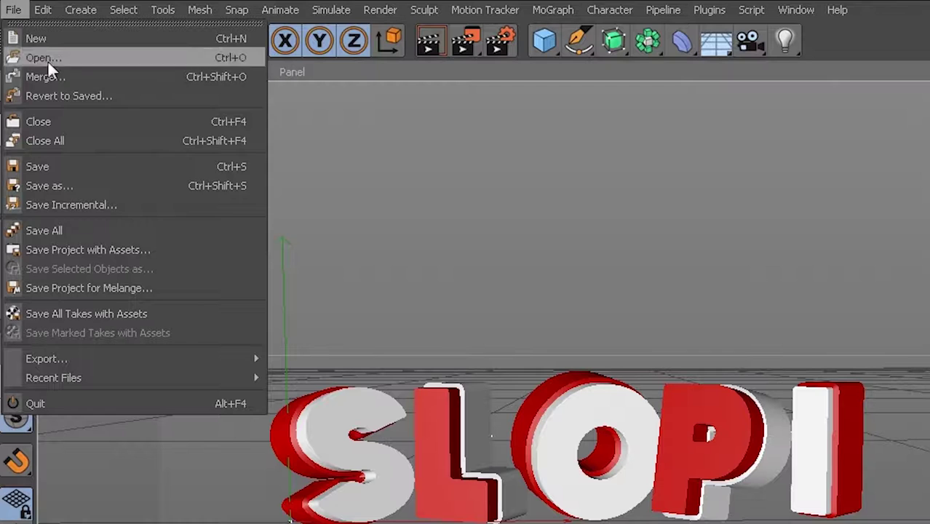
mouse_move(75, 192)
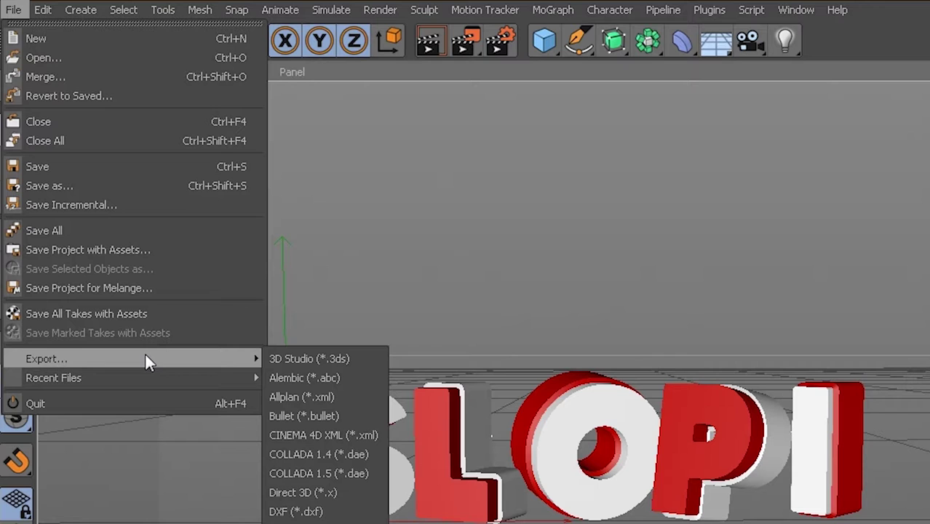
left_click(298, 359)
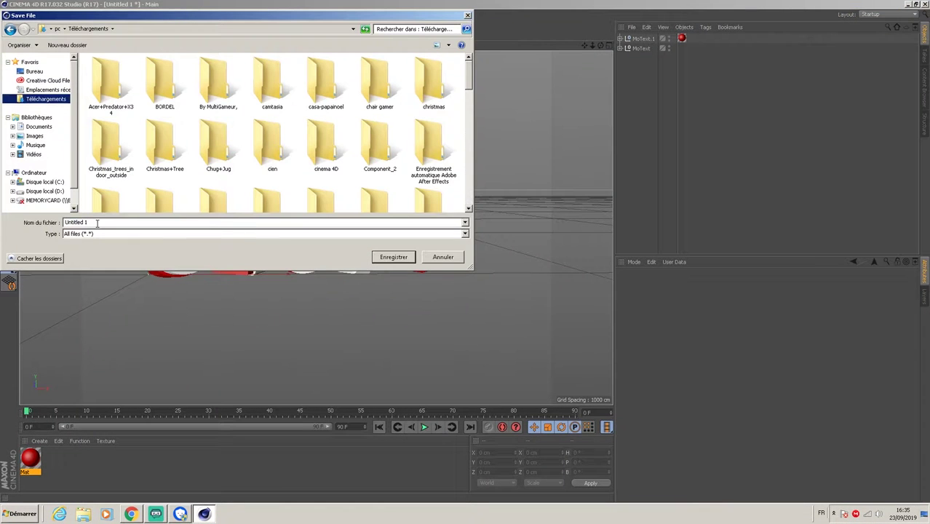
left_click(97, 223)
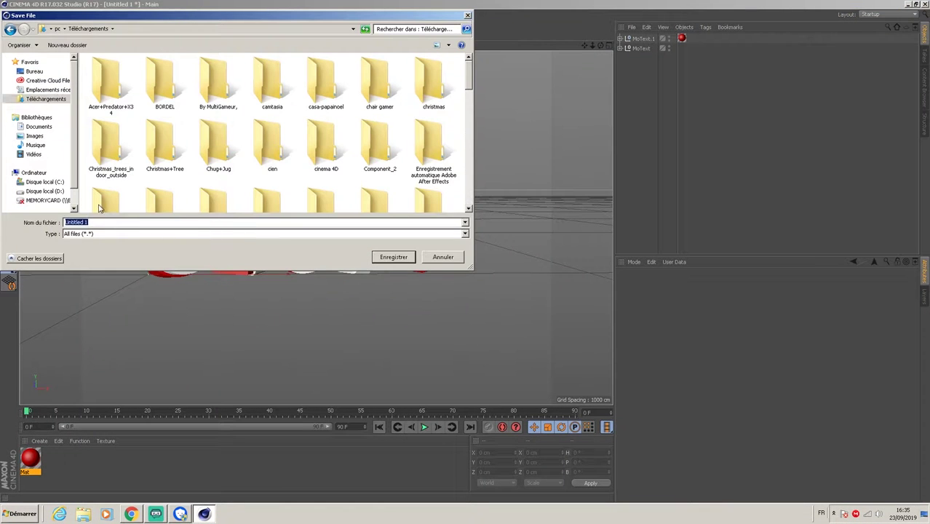
type("slopi text")
left_click(393, 257)
left_click(378, 353)
- Switch to the desktop, extract the PLAN TUTO NATURAL archive in place and open the extracted folder
left_click(924, 4)
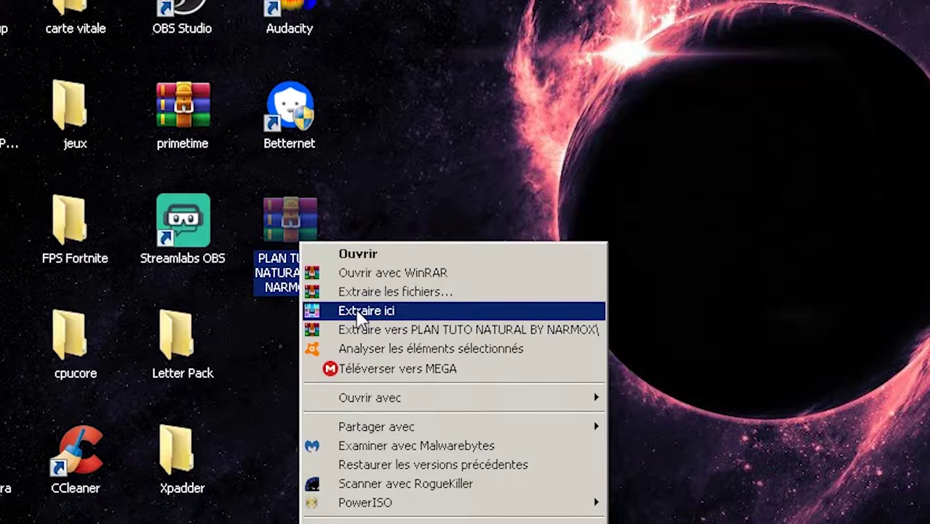
left_click(389, 311)
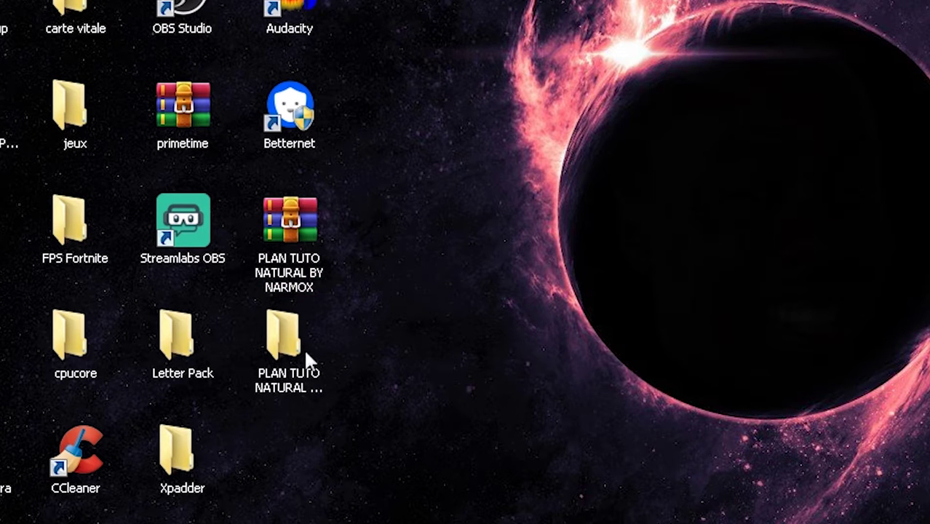
double_click(275, 343)
left_click_drag(270, 426, 262, 171)
left_click(599, 245)
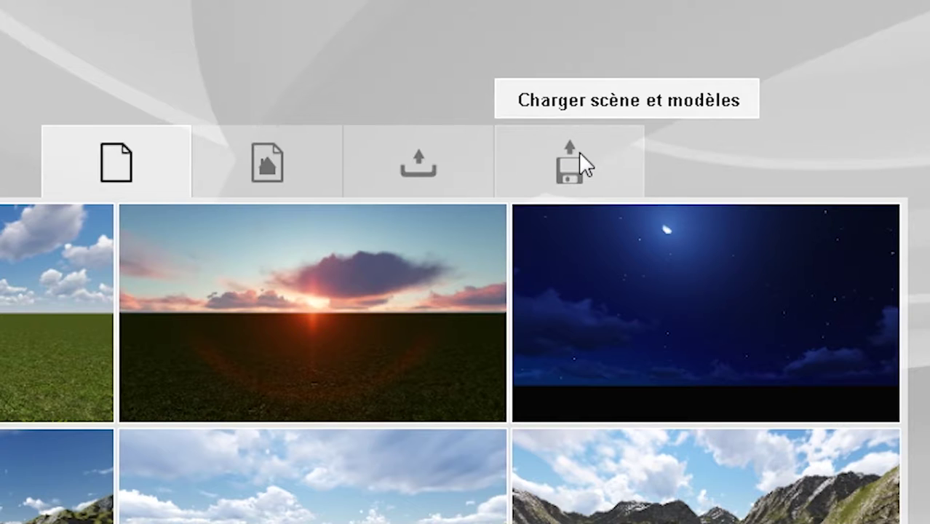
- In Lumion, load the scene and models file TUTO NATURAL PLAN 4 from the extracted PLAN TUTO NATURAL folder on the desktop
left_click(584, 164)
left_click(448, 143)
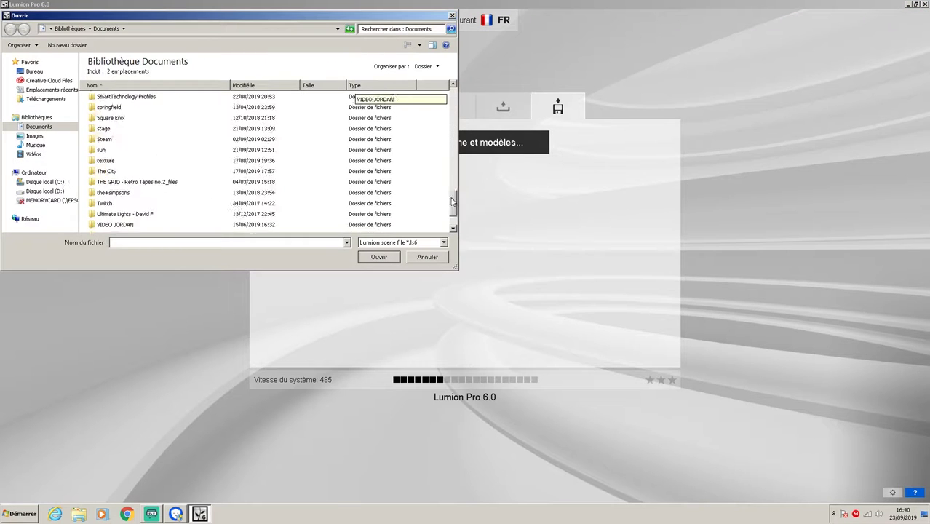
left_click(34, 72)
scroll(277, 146, "up", 3)
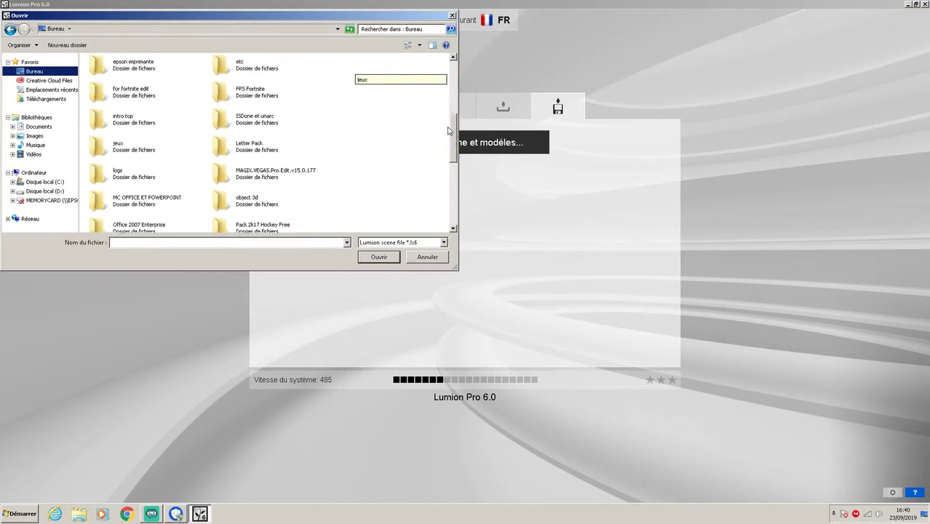
scroll(136, 168, "down", 3)
double_click(136, 168)
double_click(113, 113)
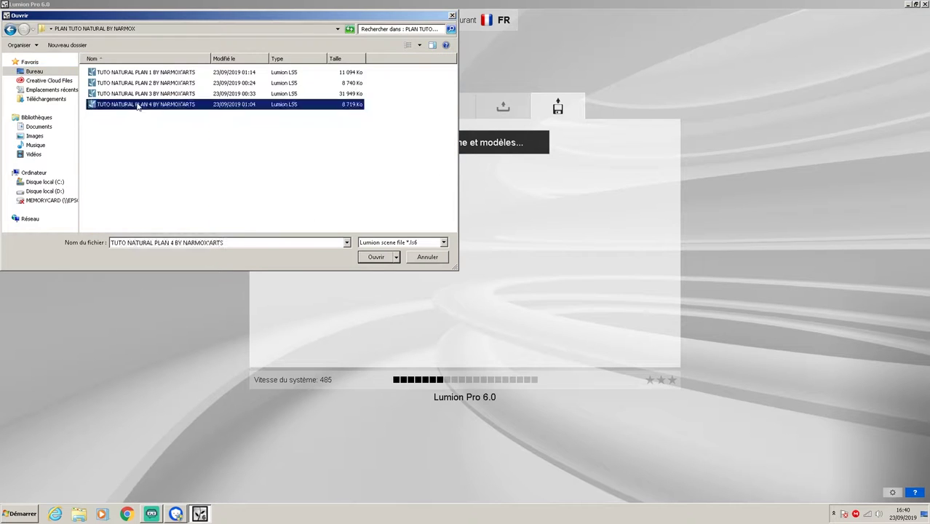
- Import the slopi mascotte model from the Téléchargements folder into the snowy scene
left_click(658, 339)
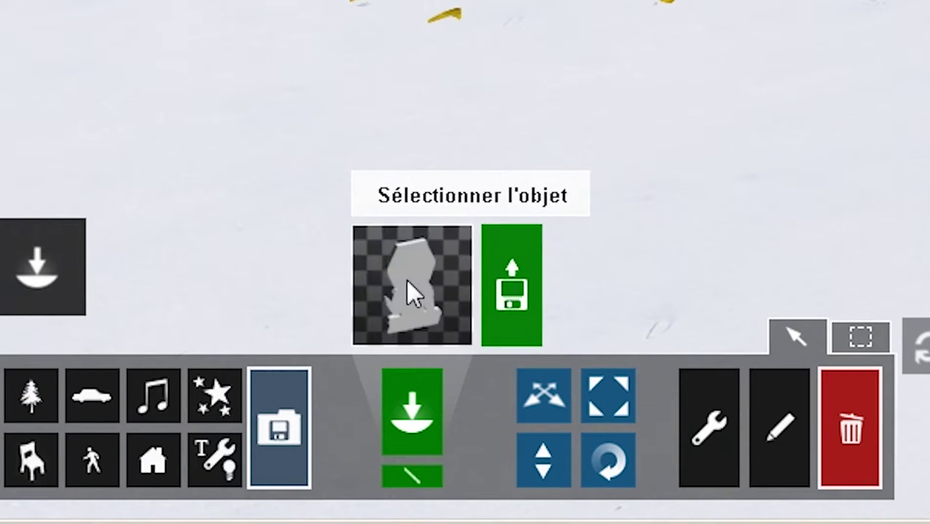
left_click(406, 279)
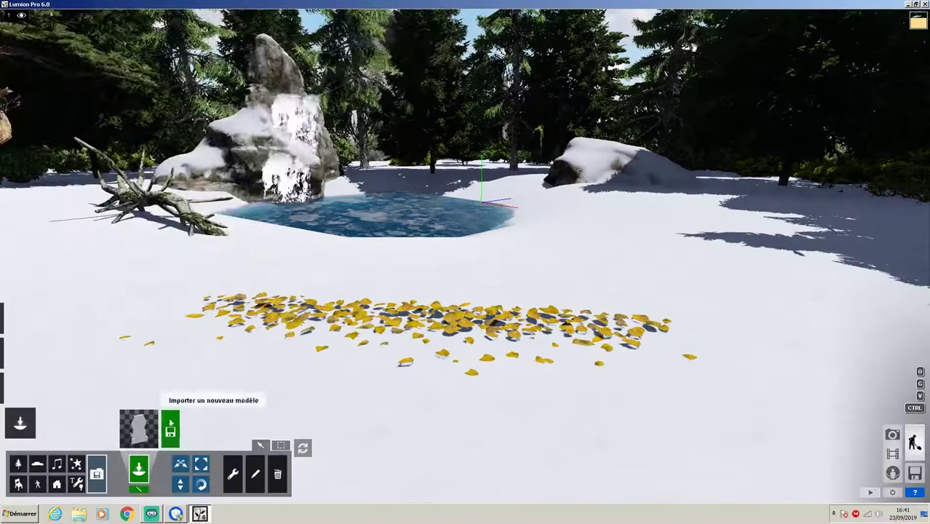
left_click(170, 431)
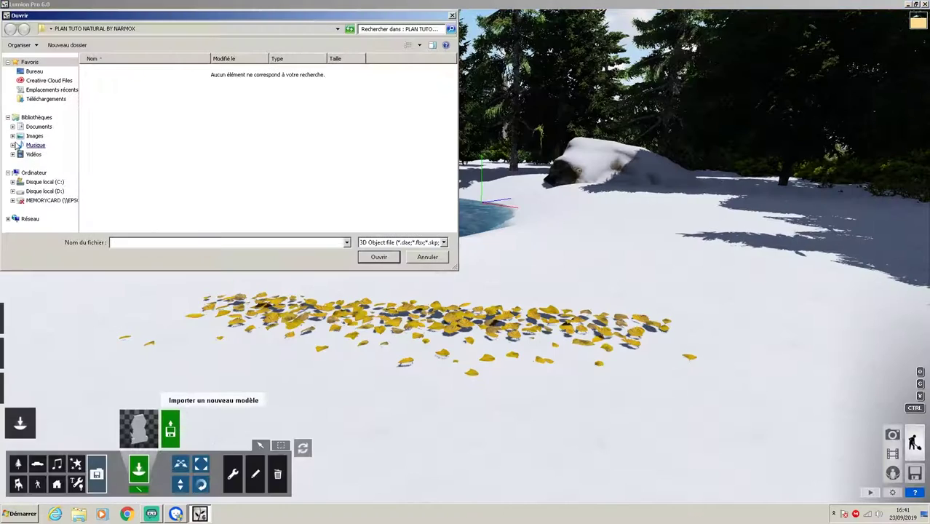
left_click(39, 126)
scroll(449, 200, "down", 5)
left_click(46, 99)
left_click_drag(453, 91, 454, 195)
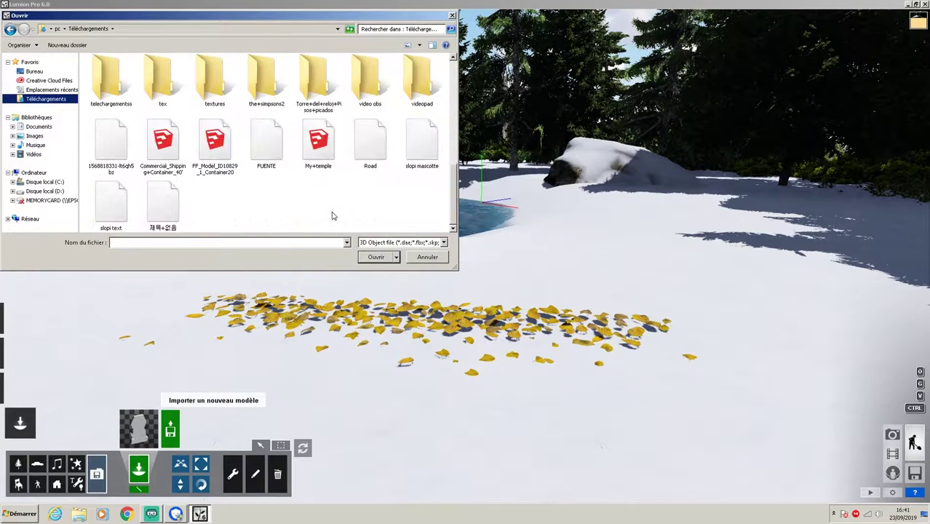
double_click(419, 146)
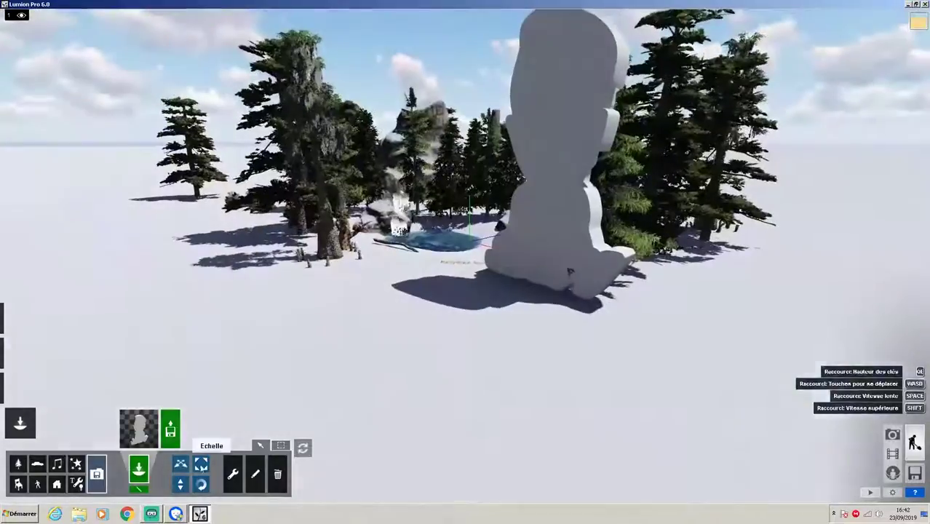
- Place the mascot by the yellow leaves in front of the pond, then scale, rotate and move it to face the camera
left_click(446, 260)
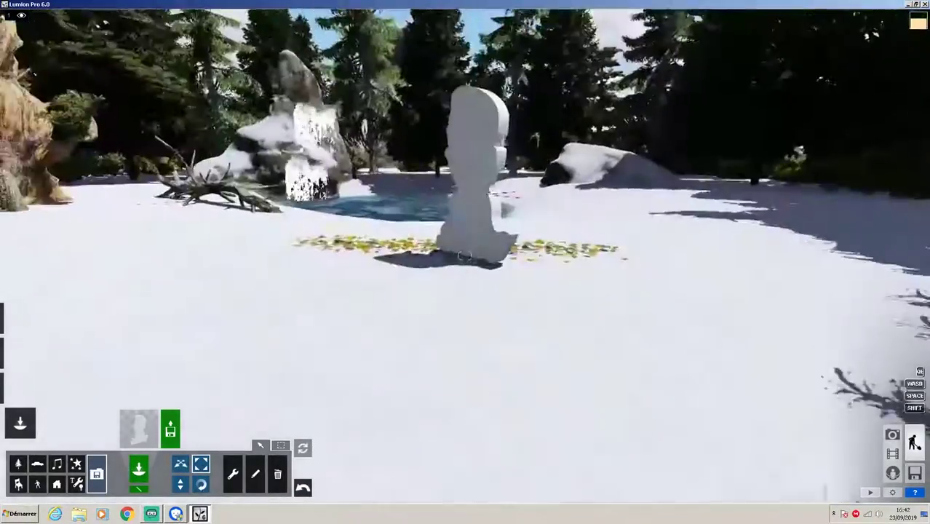
left_click(200, 484)
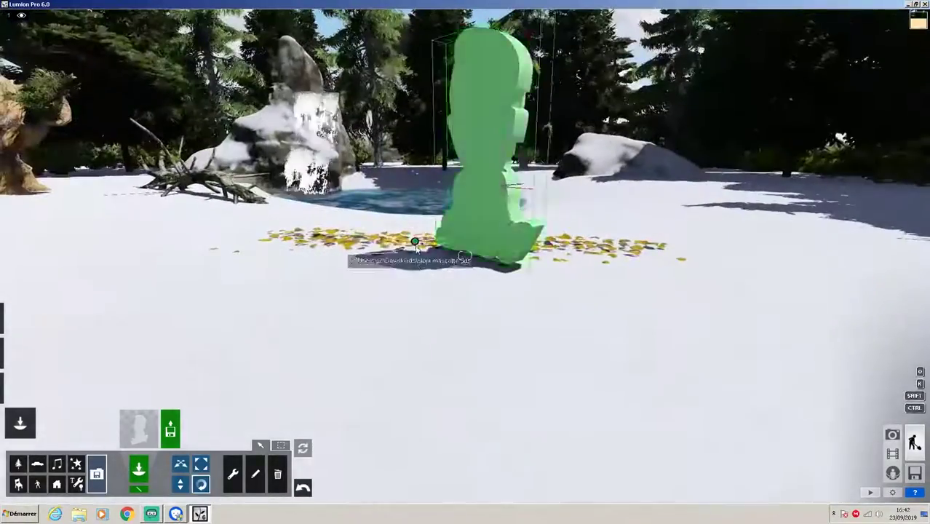
left_click_drag(415, 244, 440, 177)
left_click(180, 463)
mouse_move(366, 240)
right_mouse_down()
mouse_move(366, 291)
mouse_move(366, 251)
right_mouse_up()
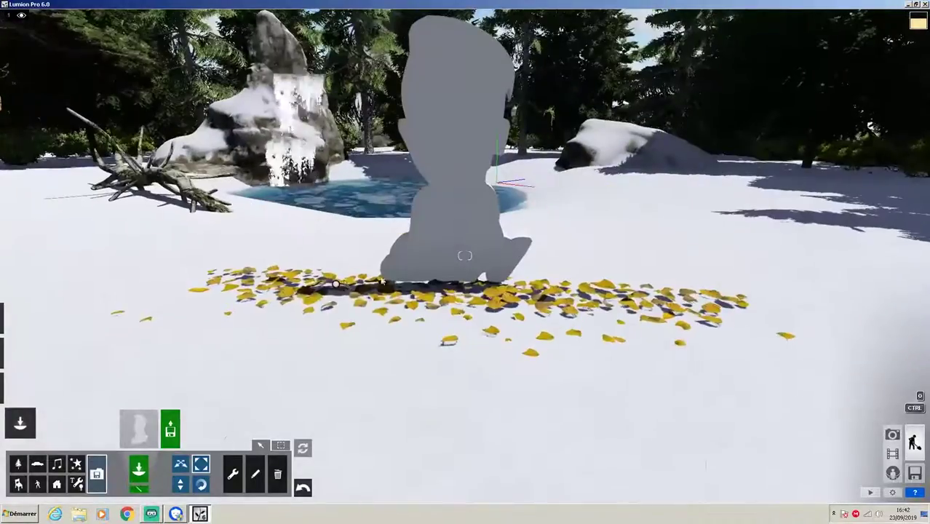
mouse_move(336, 287)
left_mouse_down()
mouse_move(336, 254)
mouse_move(337, 288)
mouse_move(331, 279)
left_mouse_up()
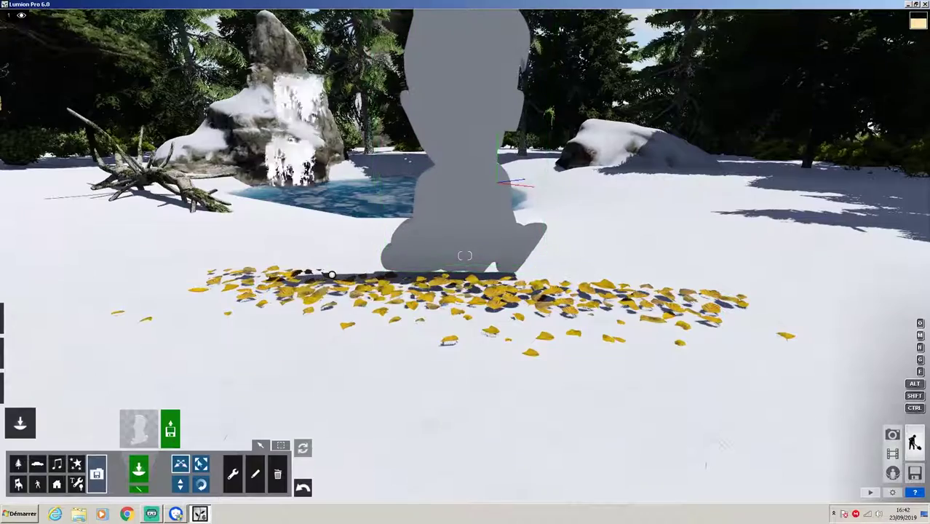
- Import the slopi text model from the Téléchargements folder
left_click(169, 431)
left_click_drag(453, 90, 459, 193)
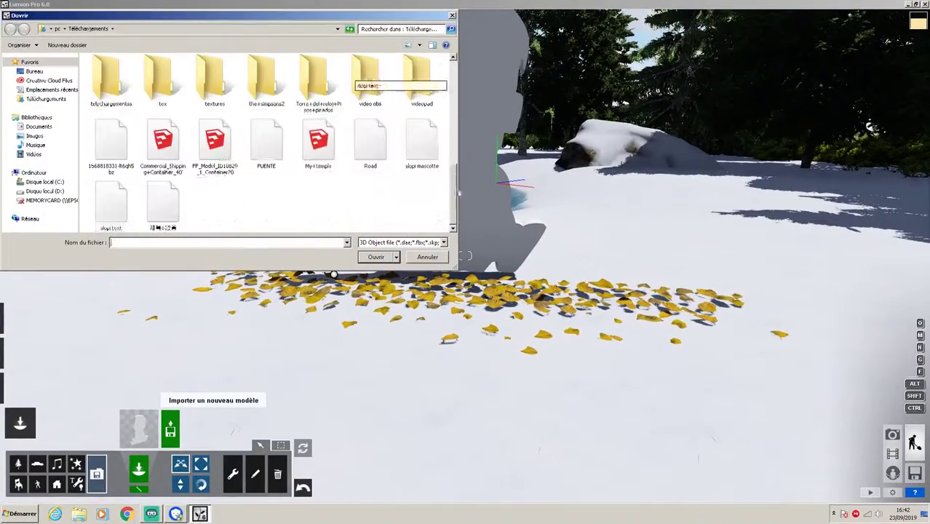
double_click(110, 211)
left_click(563, 421)
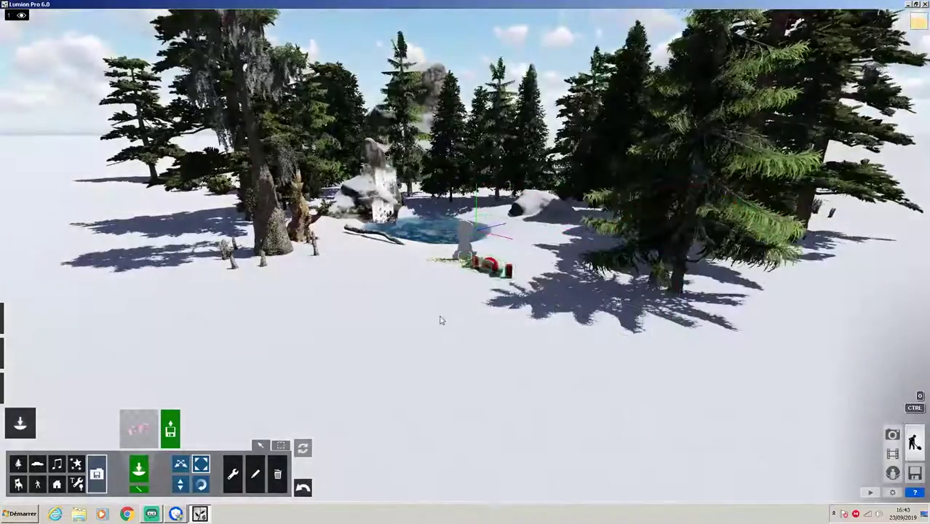
- Scale, rotate and move the SLOPI text so it stands facing the camera directly in front of the mascot
scroll(441, 320, "up", 5)
left_click(201, 484)
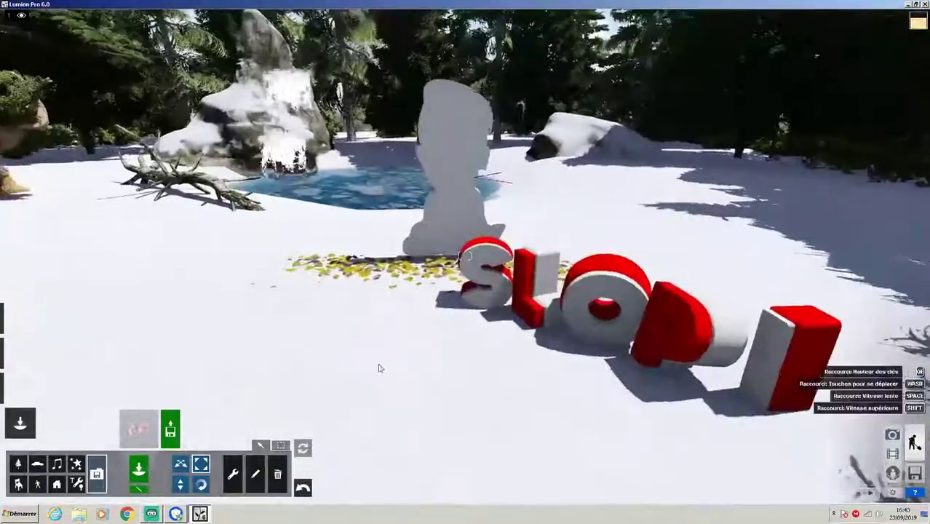
left_click_drag(461, 294, 336, 284)
left_click(180, 464)
scroll(451, 276, "up", 5)
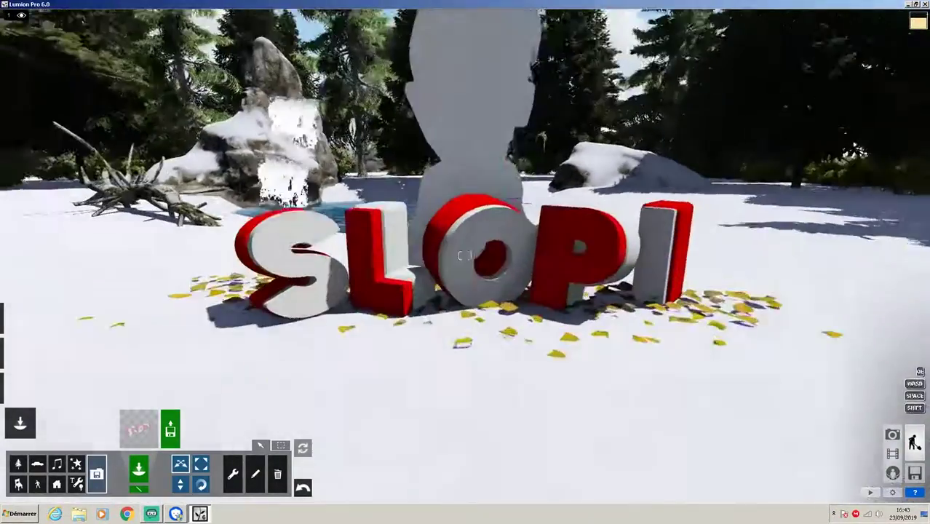
left_click(200, 484)
left_click_drag(251, 331, 189, 367)
scroll(189, 368, "down", 5)
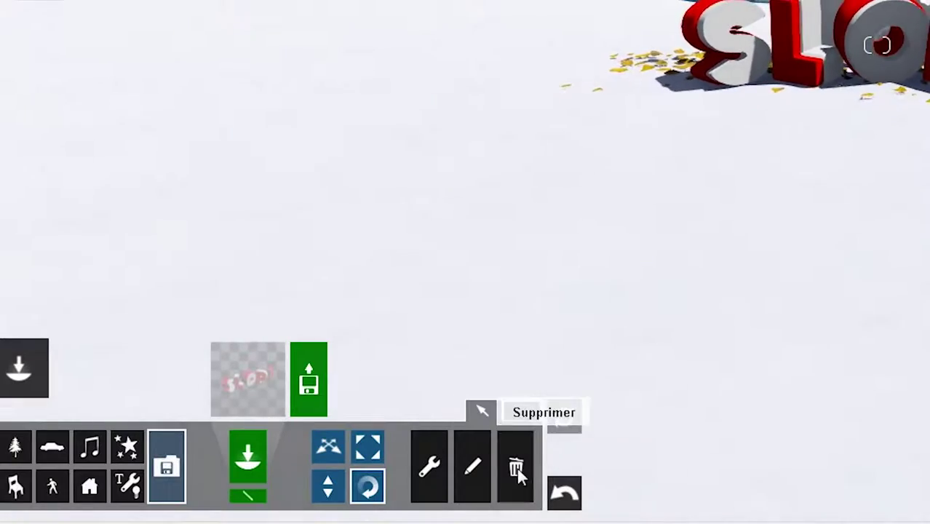
- Delete the yellow leaves scattered around the SLOPI text, using the Nature object category
left_click(515, 467)
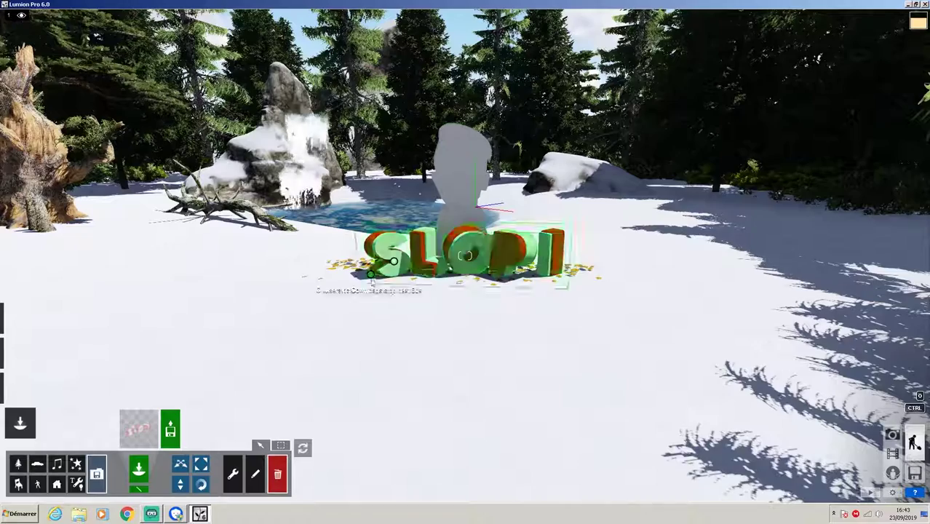
left_click(19, 464)
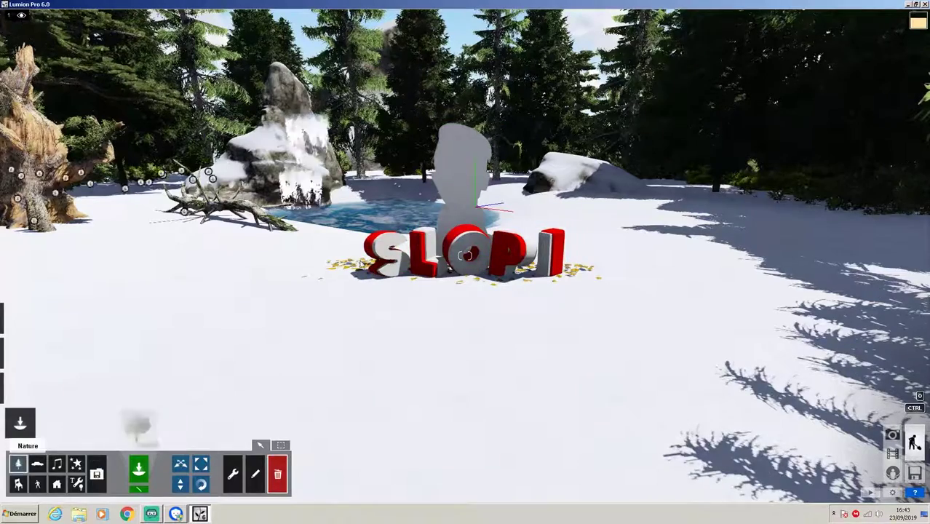
left_click(446, 279)
scroll(445, 279, "up", 2)
right_click_drag(445, 279, 448, 258)
scroll(450, 291, "up", 2)
scroll(449, 280, "down", 4)
scroll(474, 267, "up", 3)
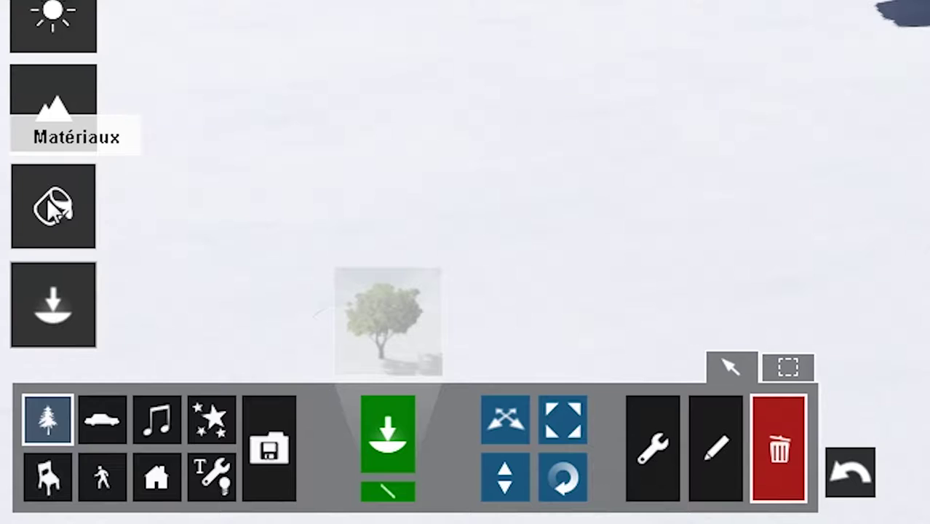
- Give the mascot's front surface a Standard material with slopi mascotte.png from Documents as its colour texture
left_click(19, 386)
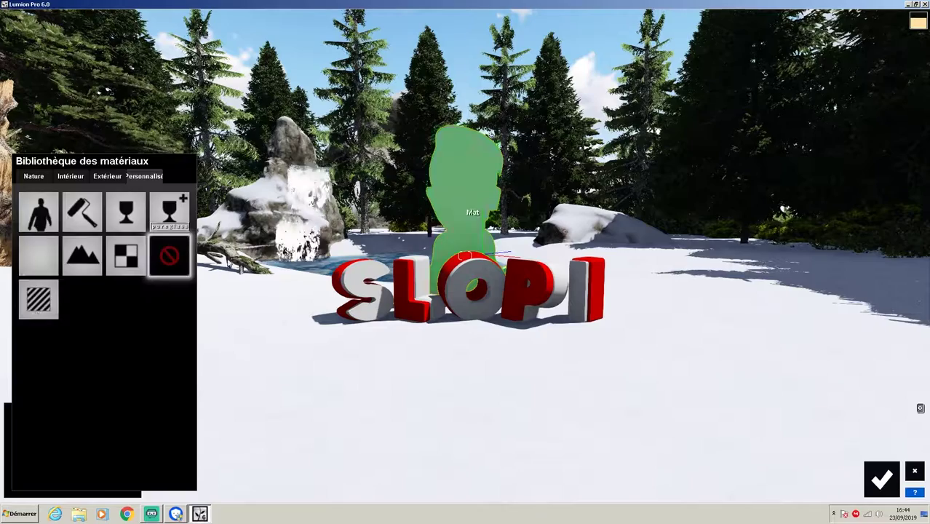
left_click(37, 302)
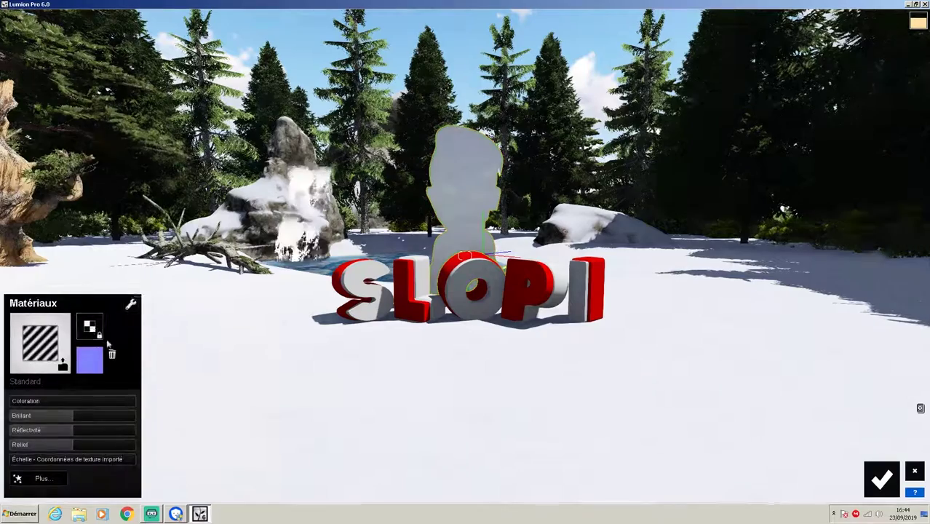
left_click(90, 326)
left_click(38, 127)
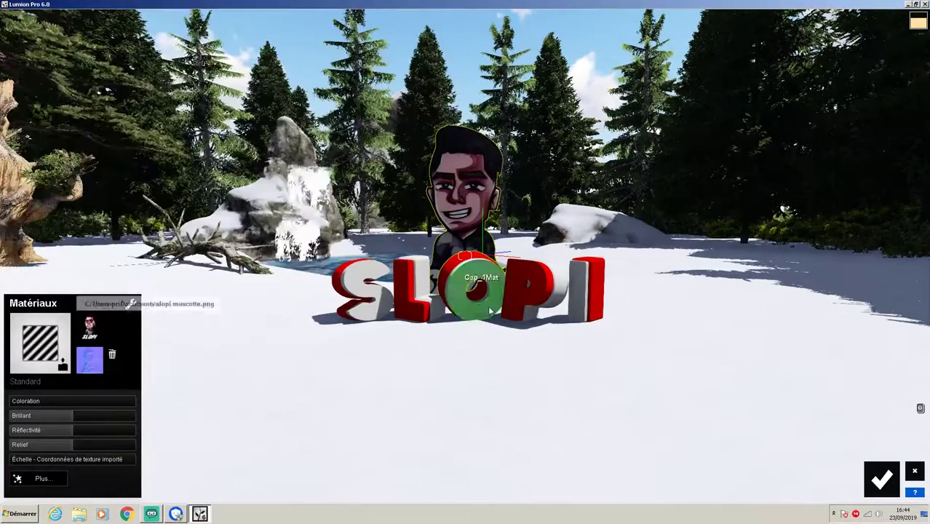
key("w")
key("s")
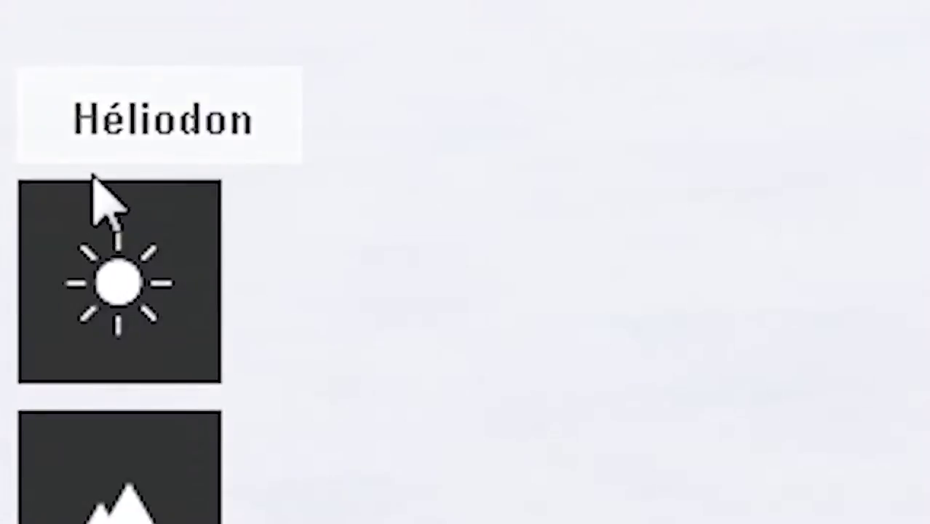
- Turn the sun's direction to the south so the front of the mascot and text is lit
left_click(115, 269)
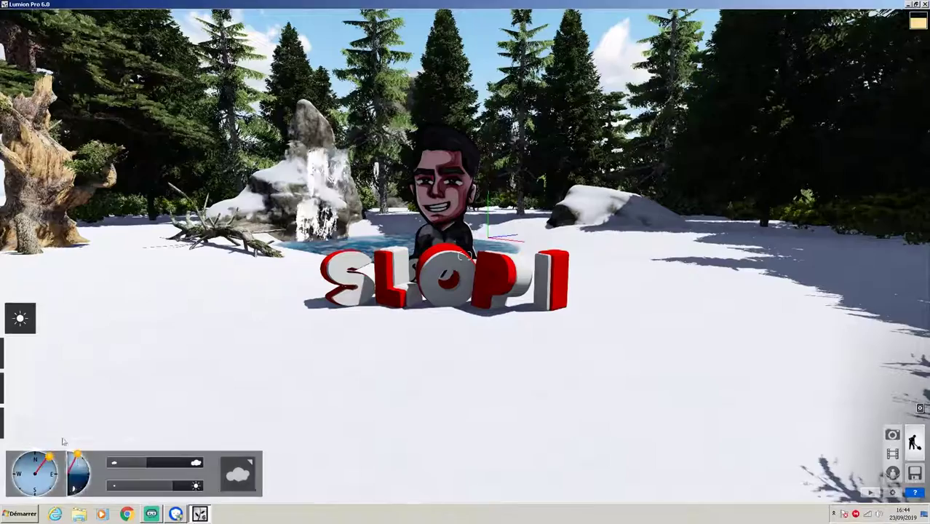
left_click_drag(42, 453, 42, 494)
key("w")
key("s")
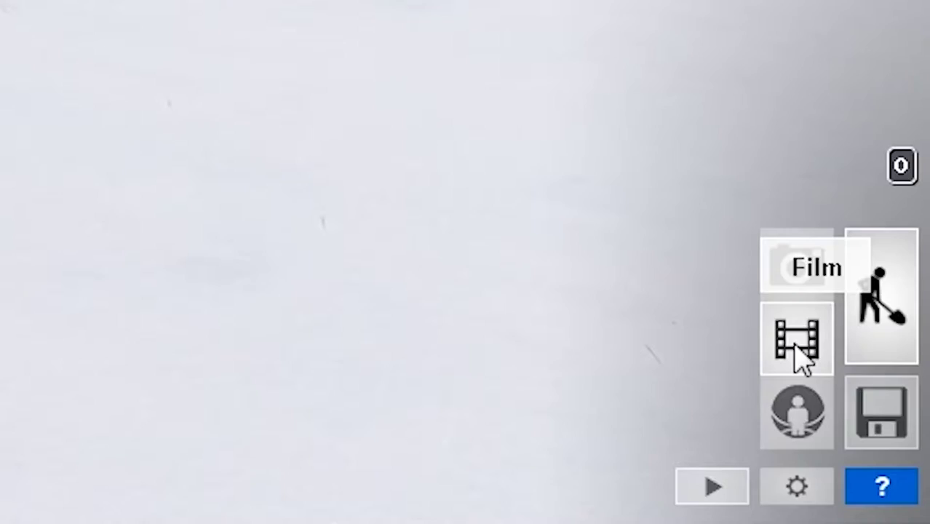
- Switch to Film mode and adjust the Saturation of the Correction couleur effect on clip 1
left_click(797, 357)
left_click(101, 454)
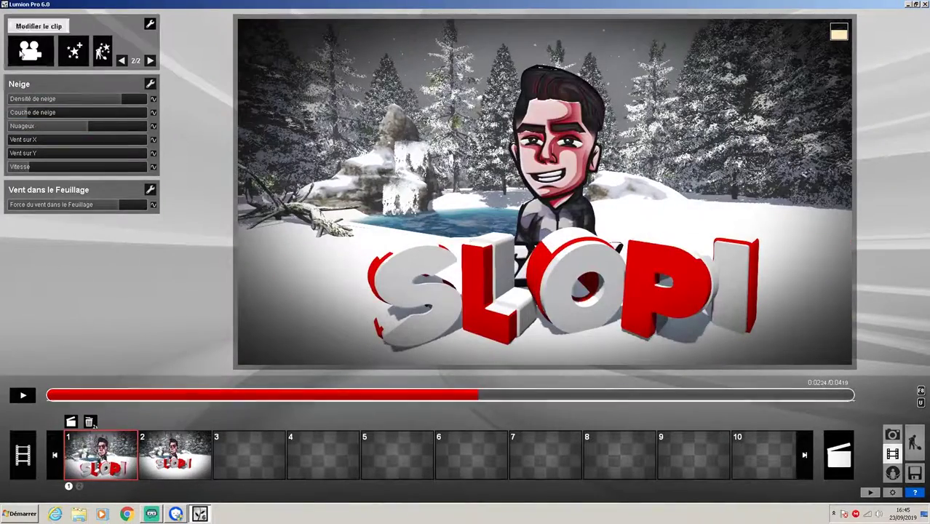
left_click(151, 61)
mouse_move(90, 288)
left_mouse_down()
mouse_move(110, 288)
mouse_move(104, 296)
left_mouse_up()
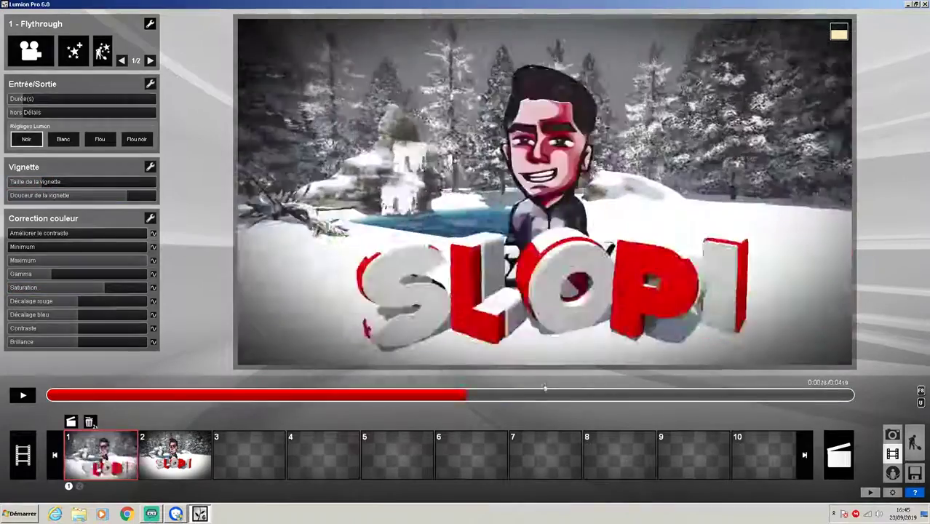
- Browse the film effect categories available for clip 1 and leave the library without adding an effect
left_click(84, 51)
left_click(431, 87)
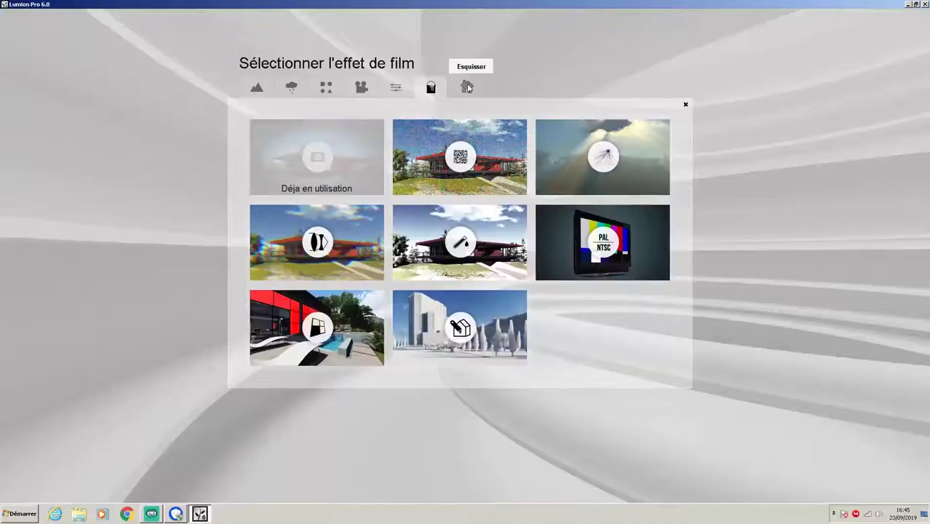
left_click(466, 88)
left_click(396, 87)
left_click(361, 88)
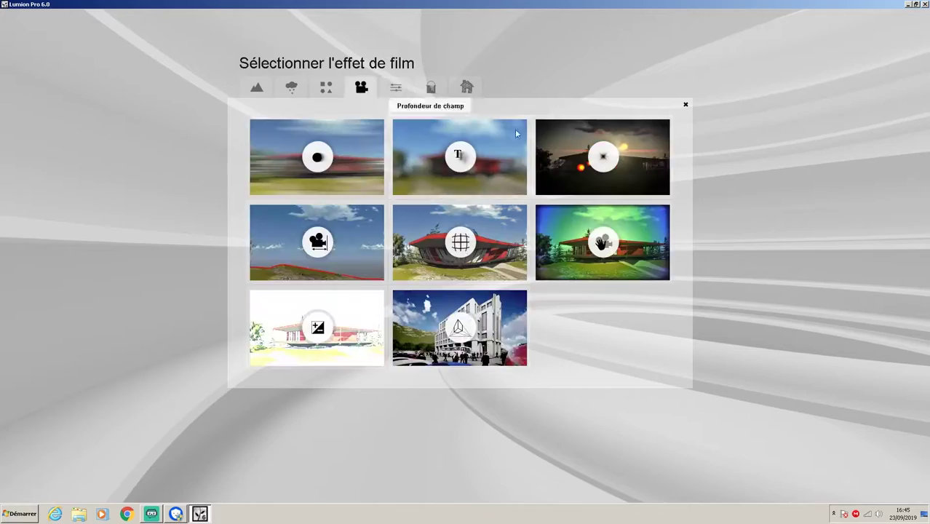
left_click(686, 104)
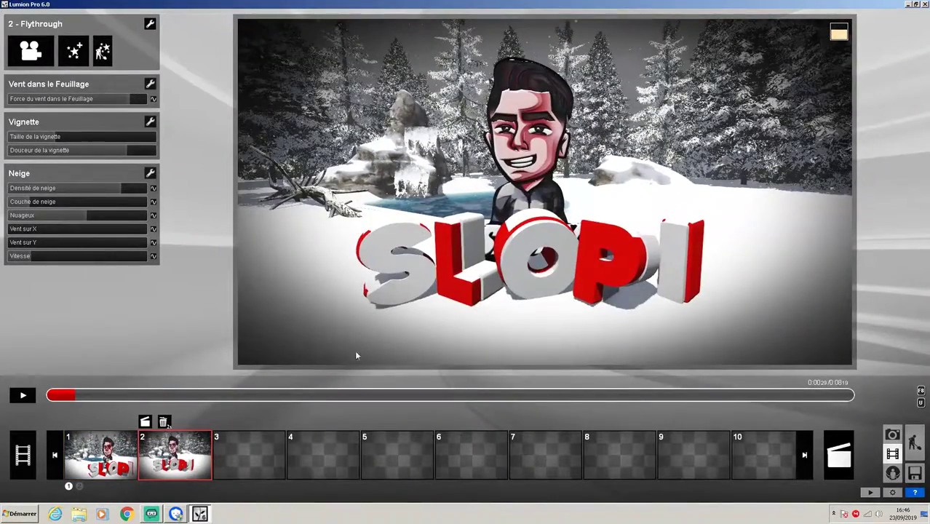
- Review the camera movement of clips 1 and 2 in the film preview
left_click(102, 455)
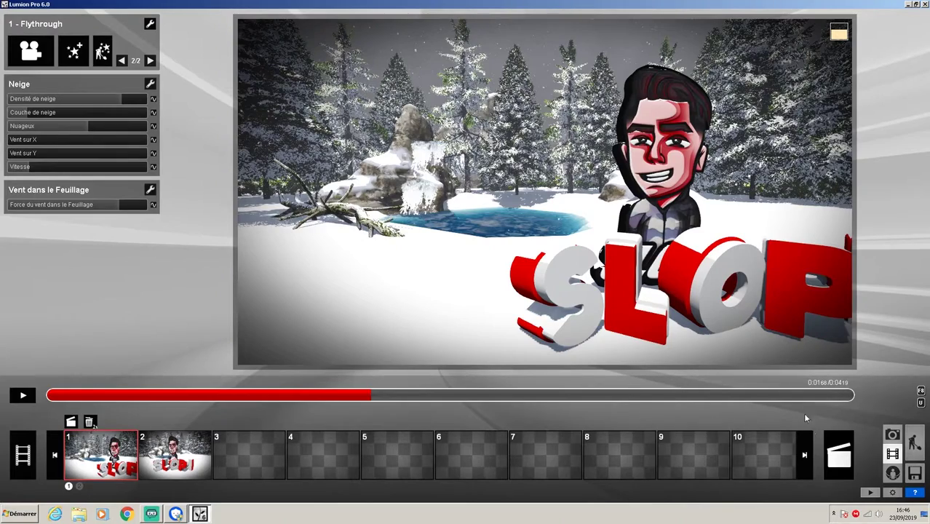
left_click(175, 454)
left_click(21, 395)
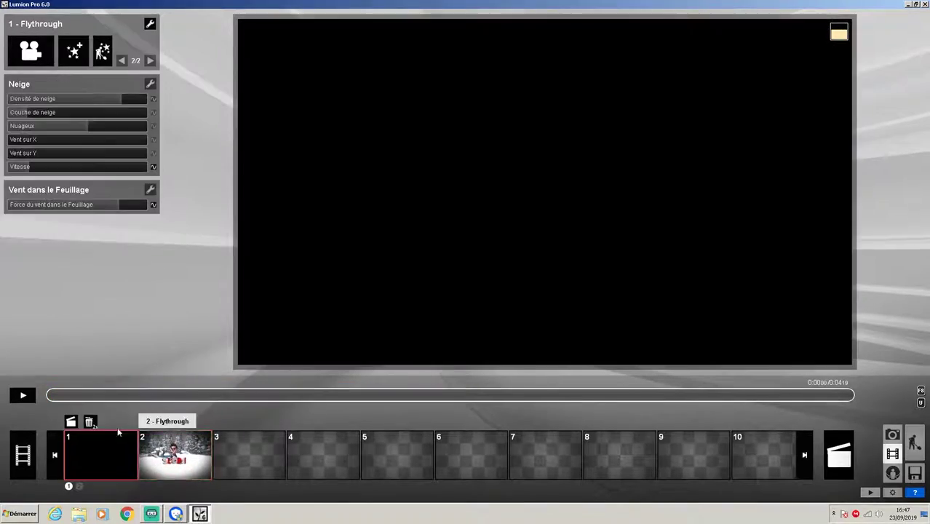
left_click(105, 454)
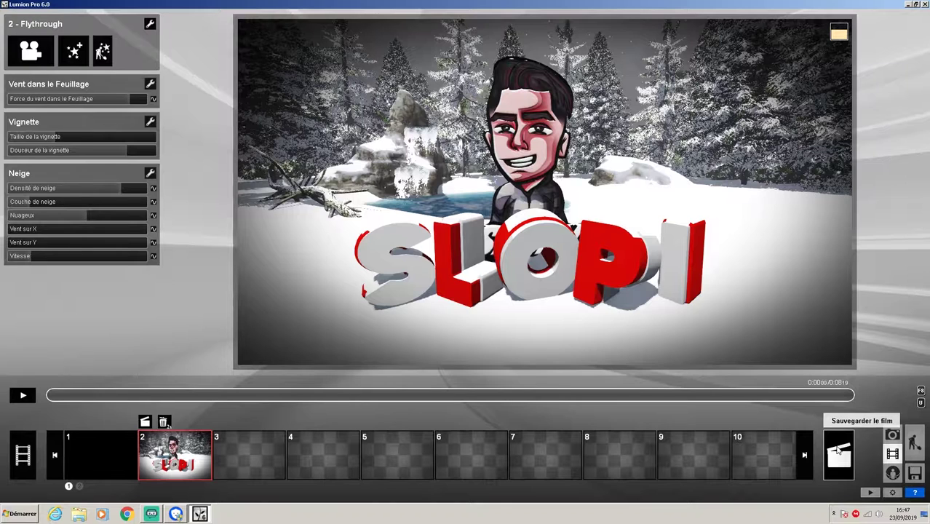
- Export the film as an MP4 file named intro slopi in the Documents library
left_click(723, 407)
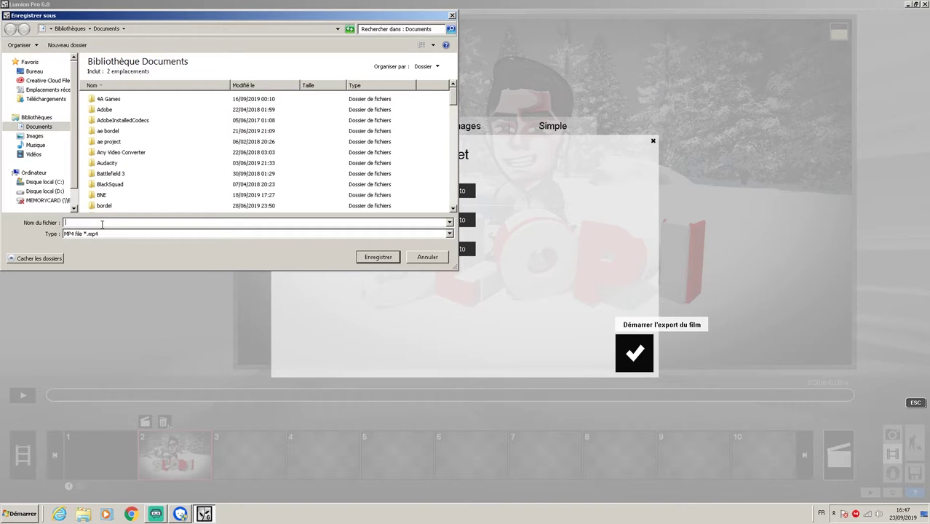
type("in")
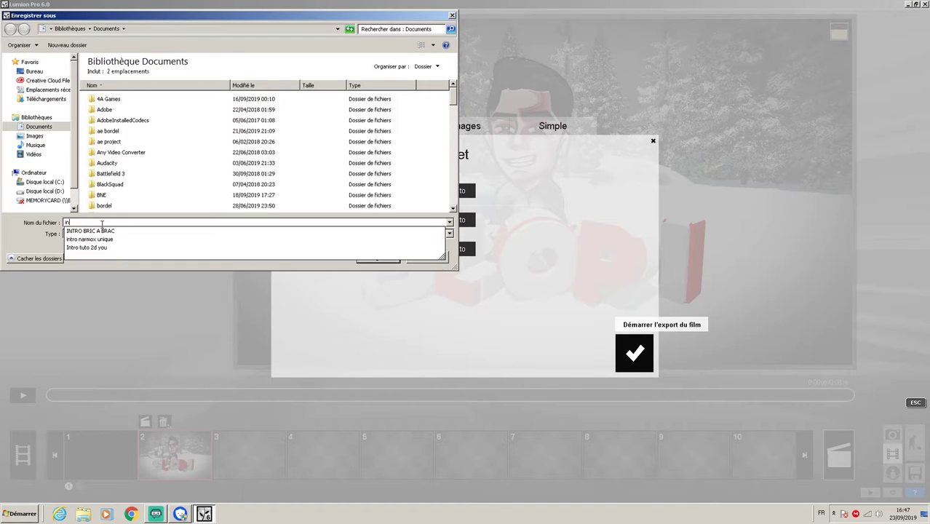
type("tro slopi")
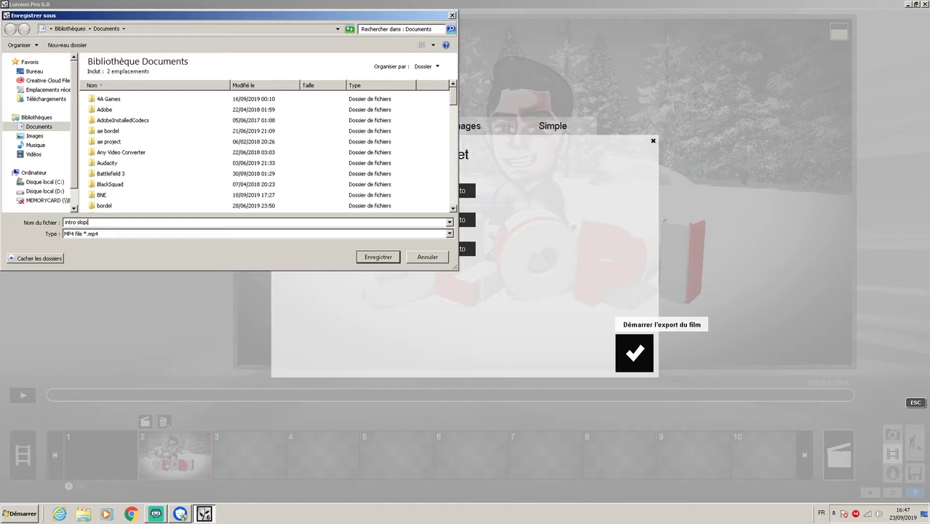
key("Return")
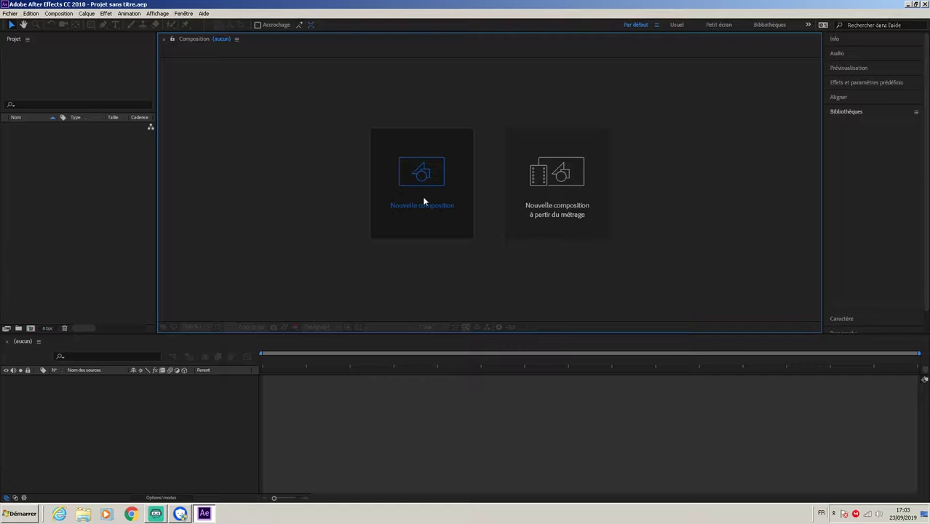
- Create a 1920 x 1080 composition named Intro SLOPI with a duration of 0;00;15;01
left_click(425, 201)
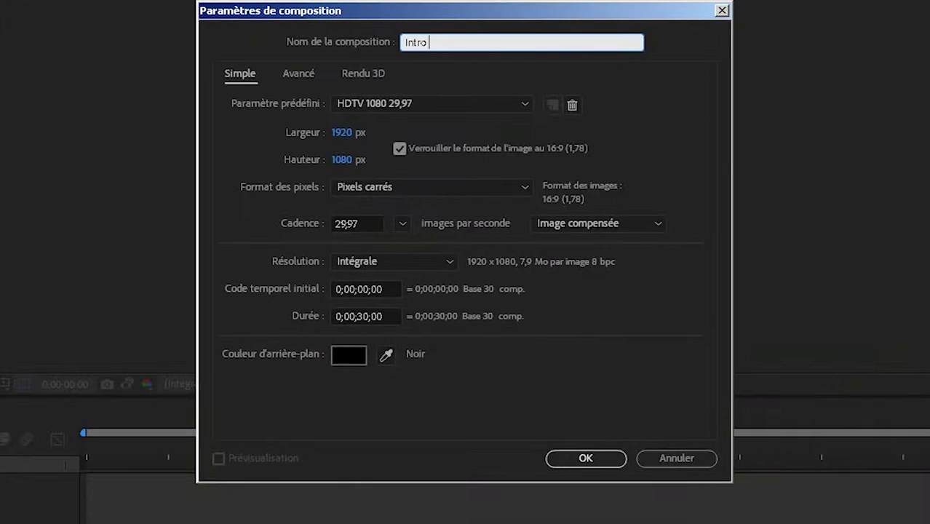
left_click(365, 315)
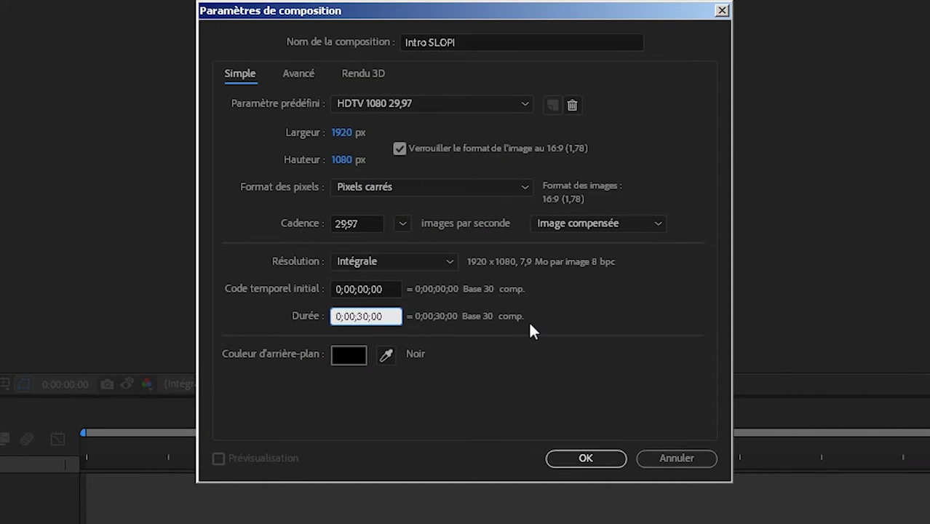
key("Return")
key("Return")
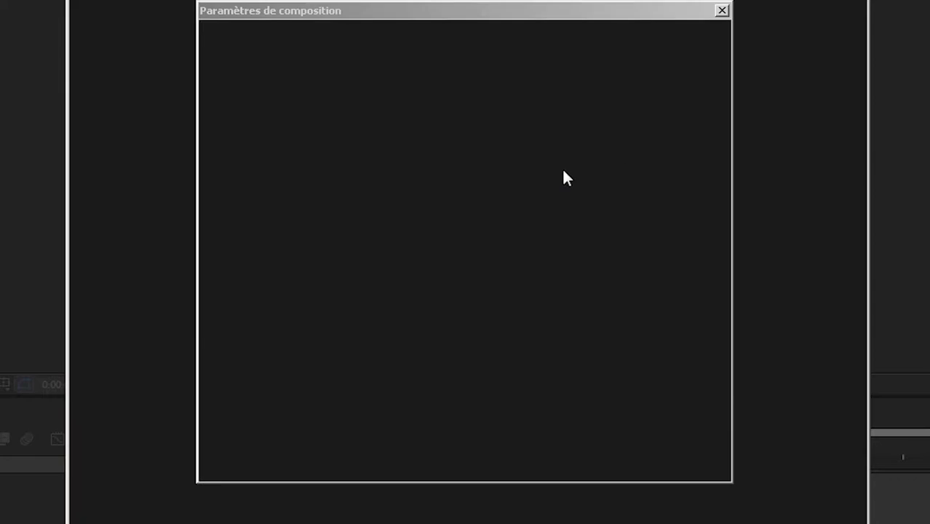
left_click(370, 314)
key("BackSpace")
key("BackSpace")
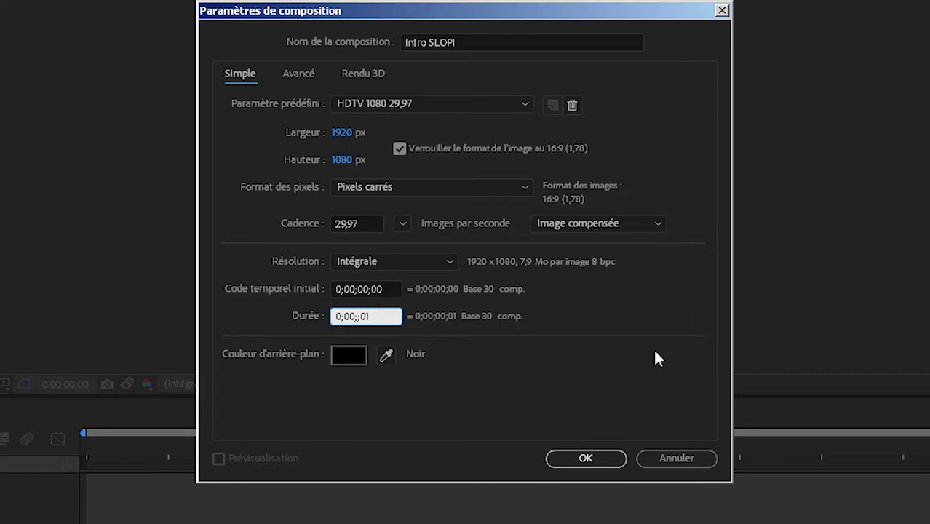
type("15")
key("Return")
scroll(493, 179, "down", 2)
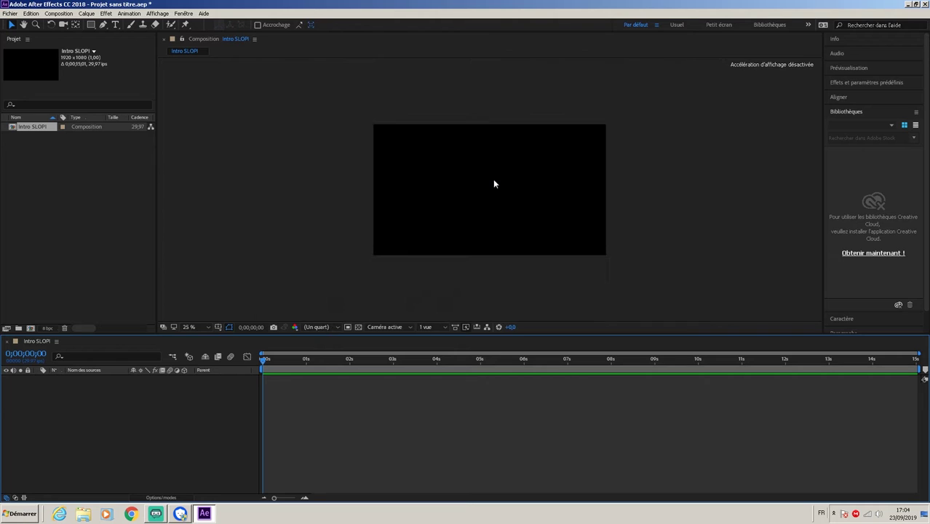
scroll(493, 183, "up", 1)
scroll(494, 182, "down", 1)
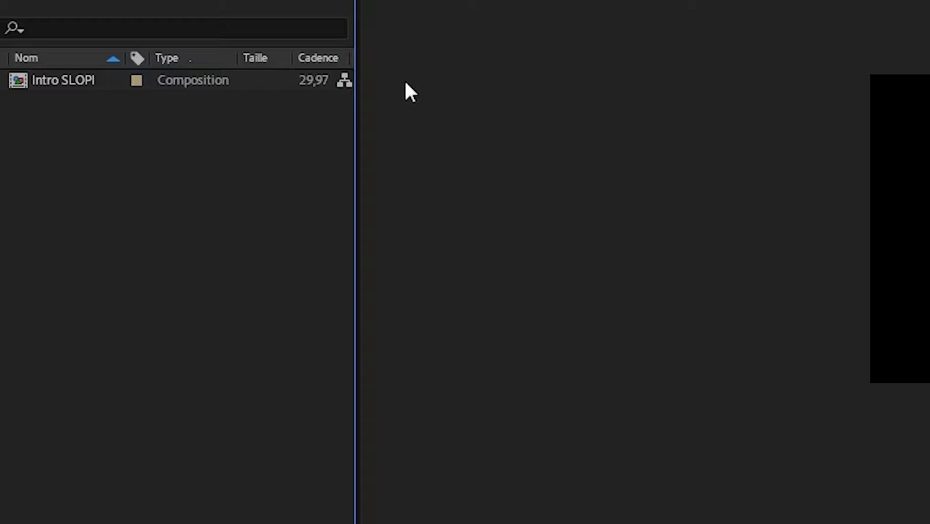
right_click(101, 193)
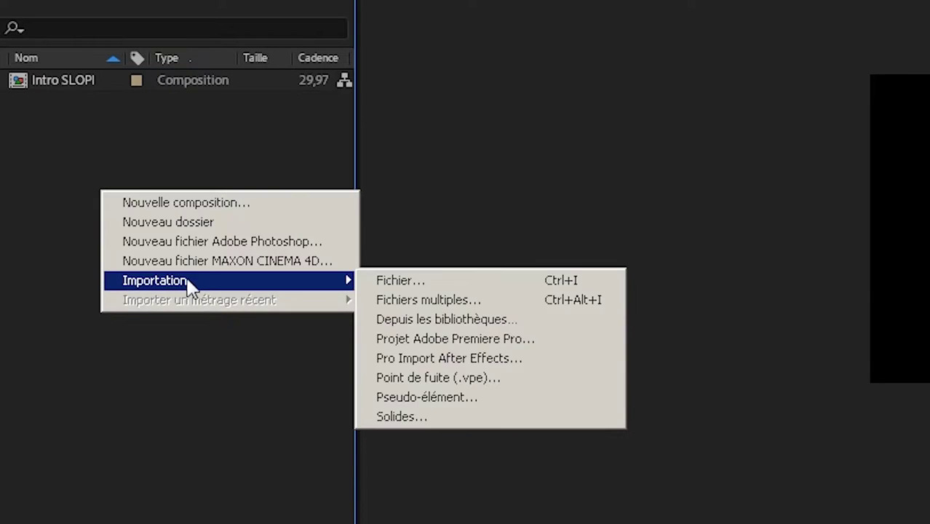
right_click(110, 180)
mouse_move(251, 275)
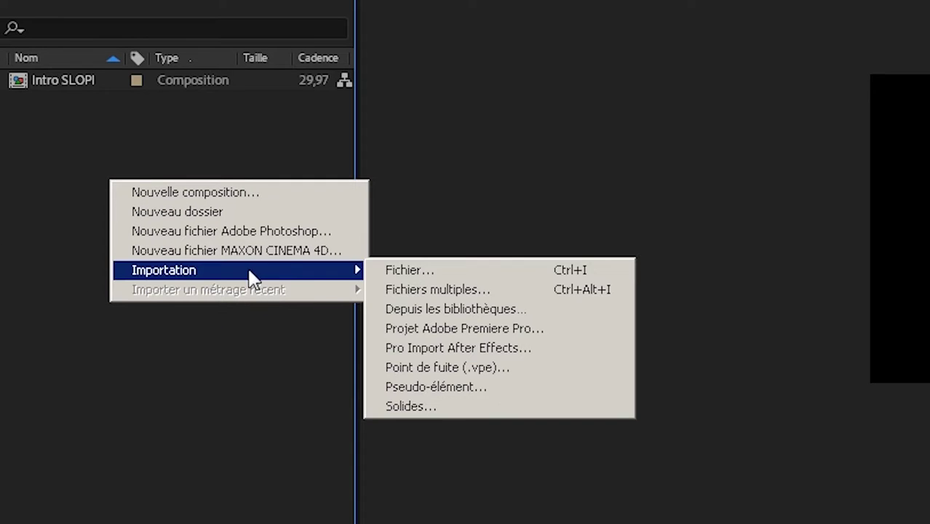
left_click(409, 270)
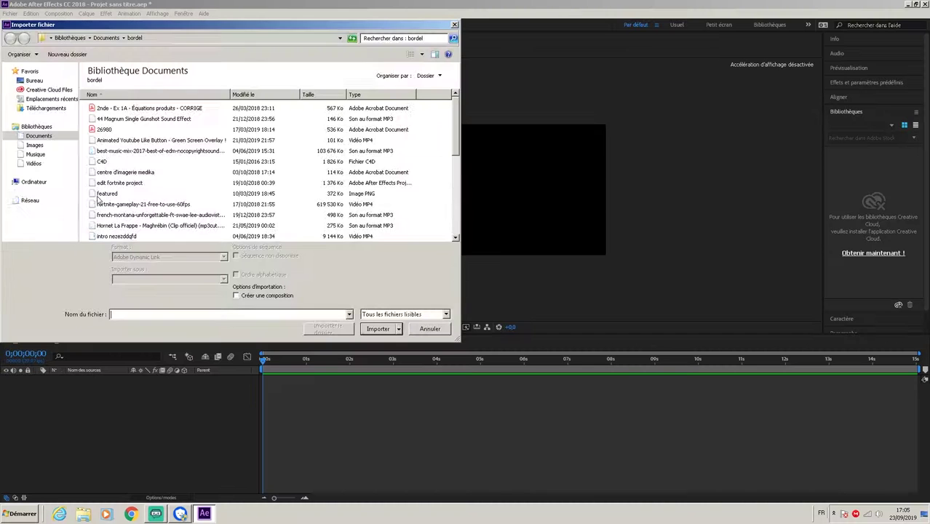
scroll(135, 214, "up", 10)
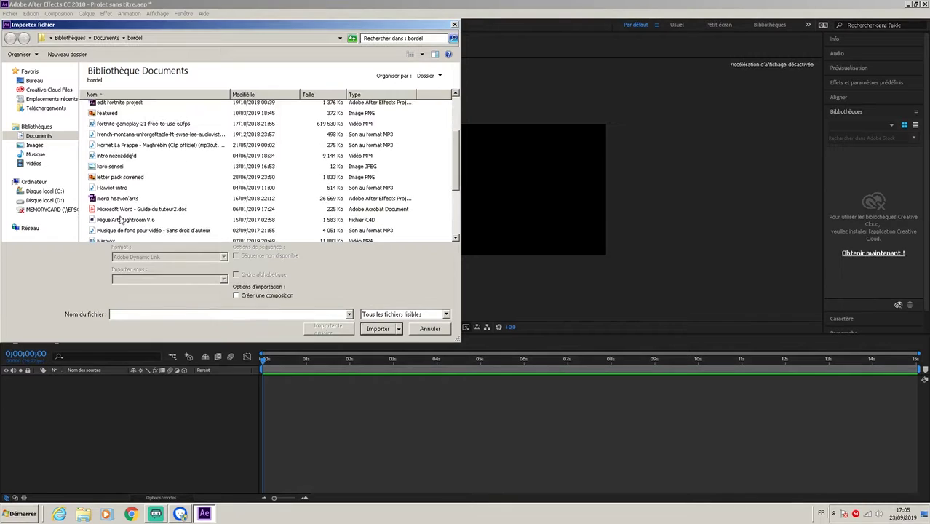
left_click(453, 25)
- Search the computer for intro slopi and browse the file explorer for the exported video
left_click(21, 513)
left_click(37, 491)
type("intro slopi")
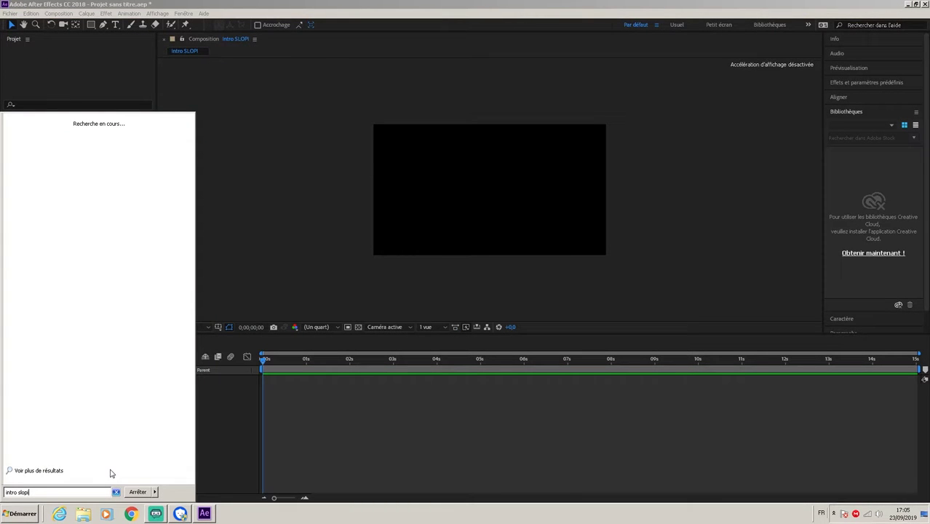
left_click(82, 513)
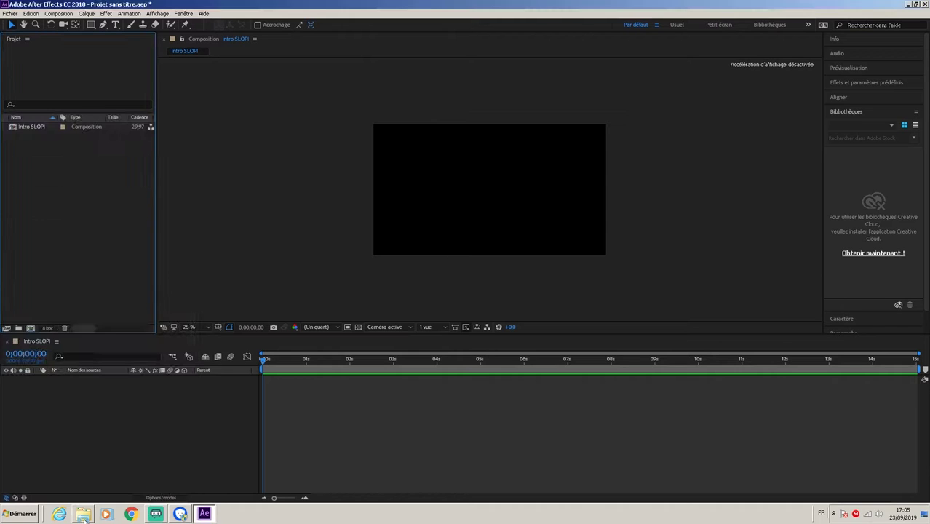
left_click(360, 273)
scroll(551, 352, "down", 10)
left_click(789, 142)
- Import the intro slopi MP4 video from the Documents library into the project
right_click(42, 143)
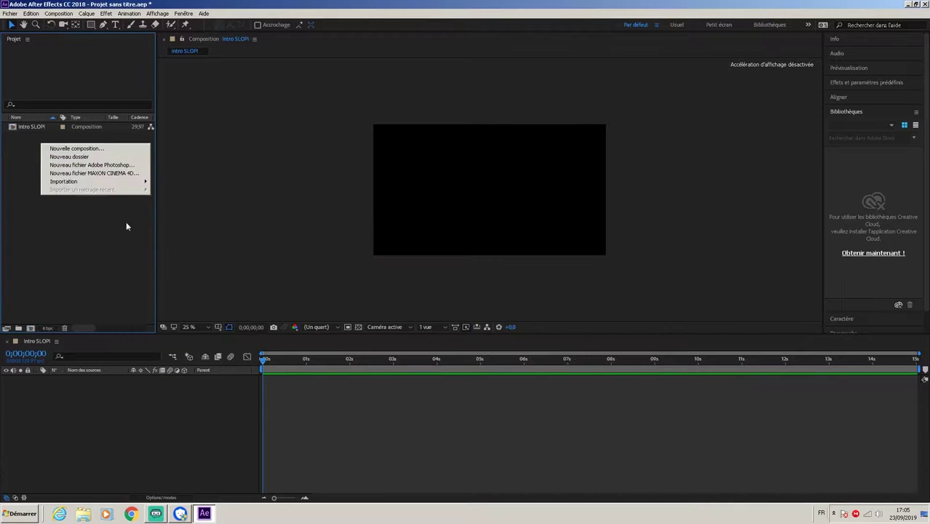
double_click(126, 222)
left_click(39, 136)
left_click_drag(455, 106, 457, 223)
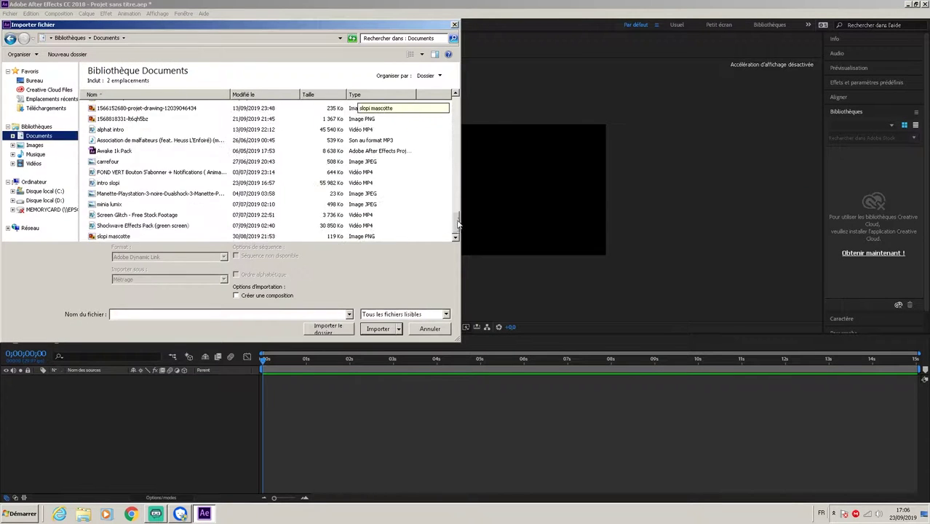
double_click(107, 182)
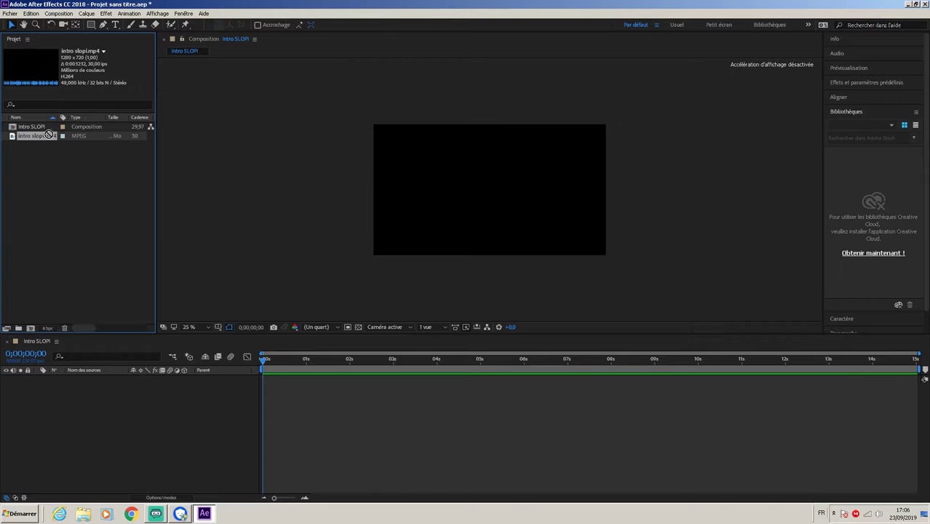
- Add intro slopi.mp4 to the Intro SLOPI timeline and scale it up to fill the composition frame
left_click_drag(88, 409, 62, 357)
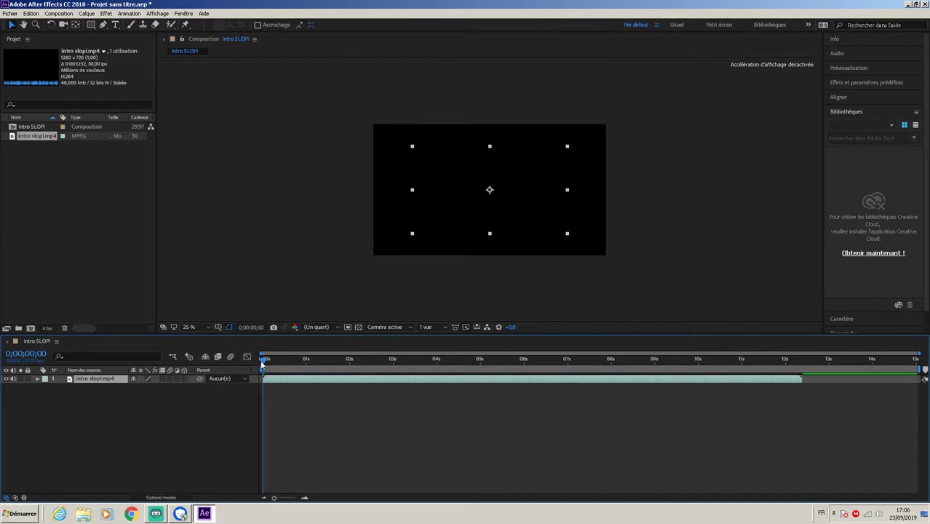
left_click_drag(262, 364, 387, 360)
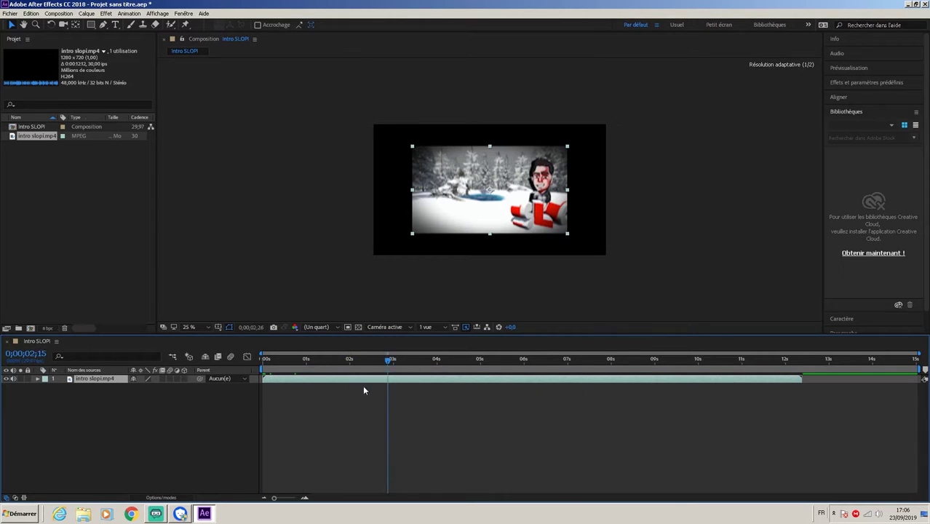
left_click_drag(568, 234, 609, 258)
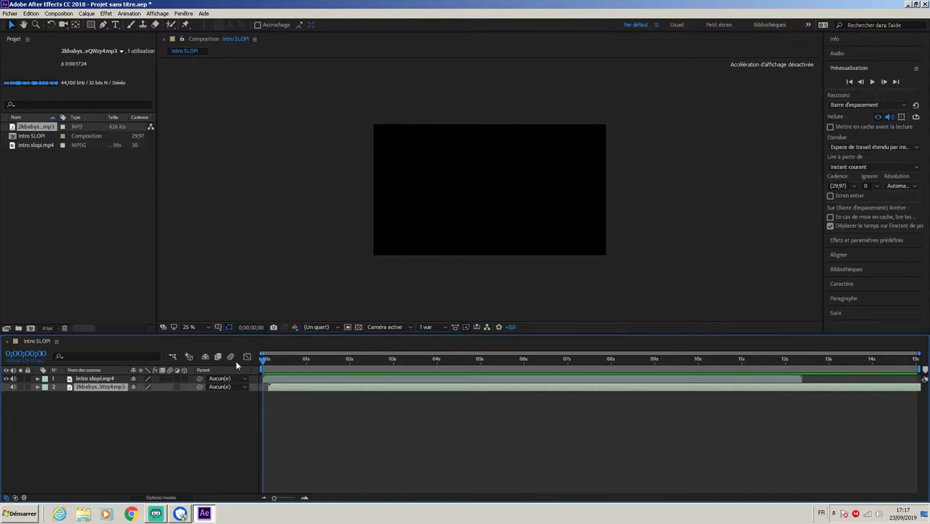
- Delay the start of the MP3 audio layer slightly, preview its sync with the video, and return the playhead to 0;00;00;00
left_click(874, 82)
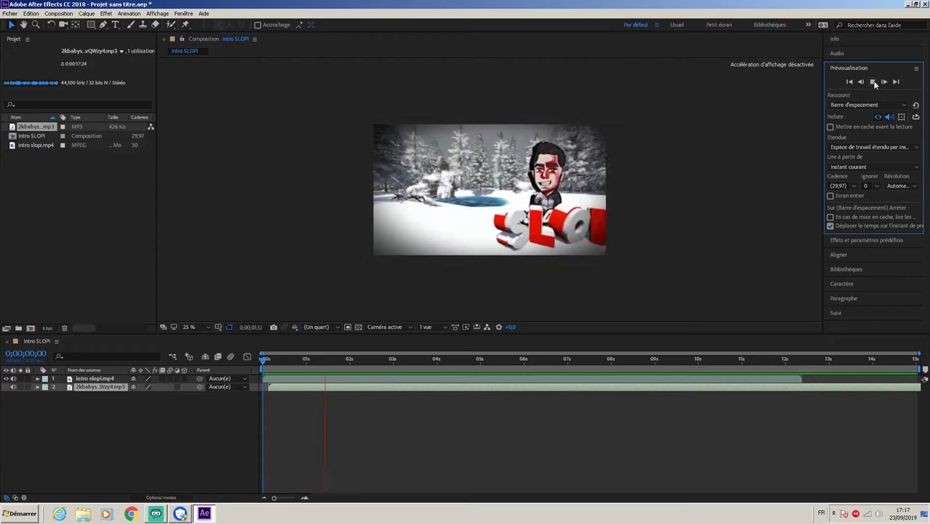
double_click(290, 386)
left_click(269, 39)
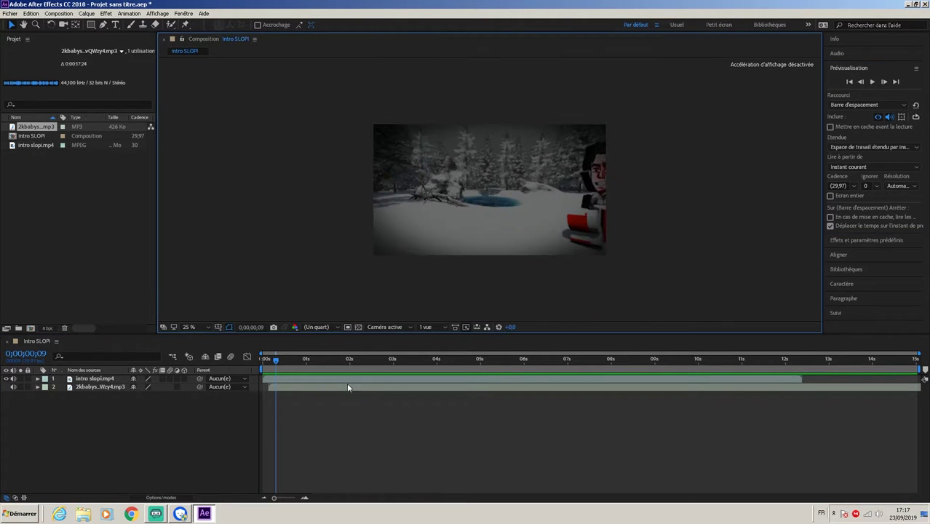
left_click(873, 82)
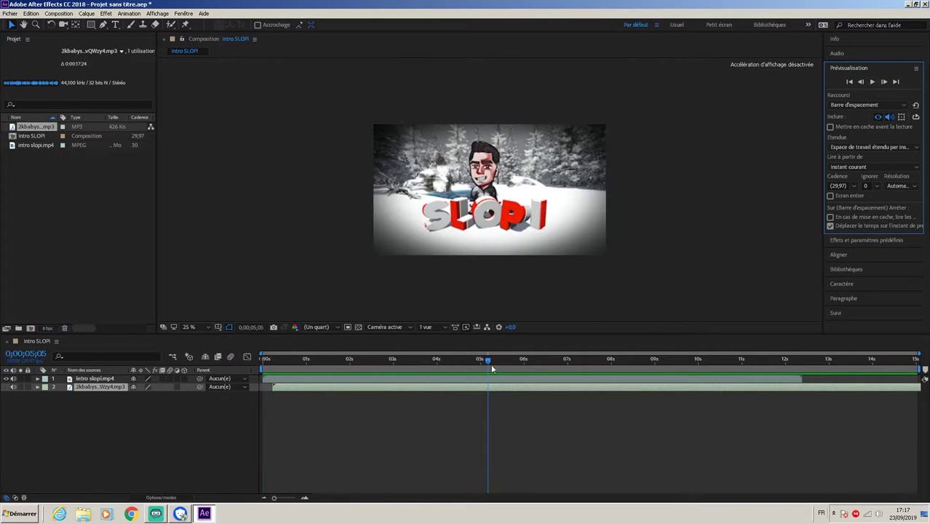
left_click(305, 360)
left_click_drag(317, 371, 251, 376)
- Create a black 1920 x 1080 solid layer above the video in the Intro SLOPI composition
right_click(103, 414)
right_click(86, 462)
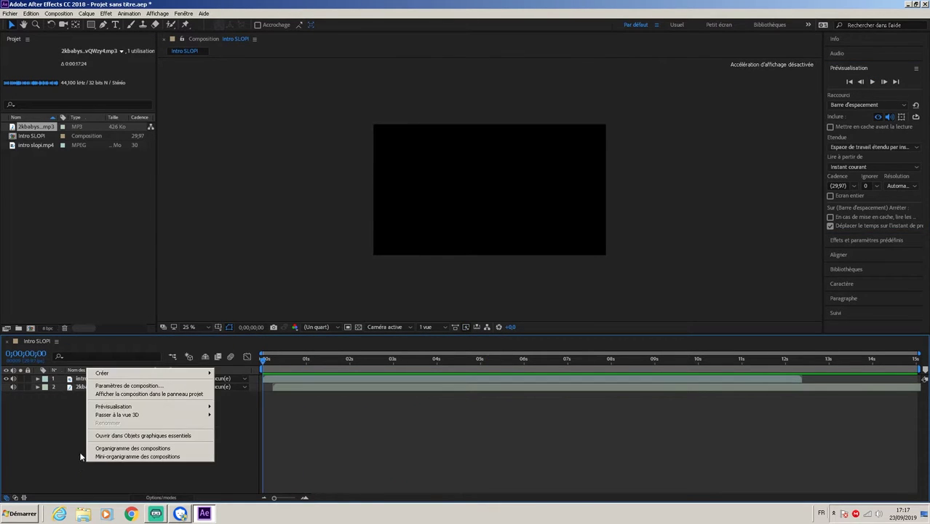
mouse_move(168, 377)
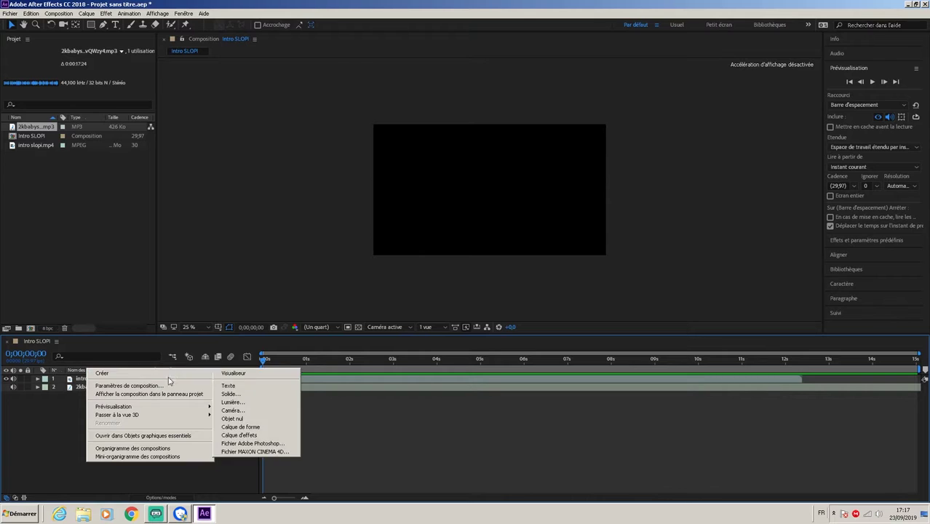
left_click(230, 394)
left_click(459, 313)
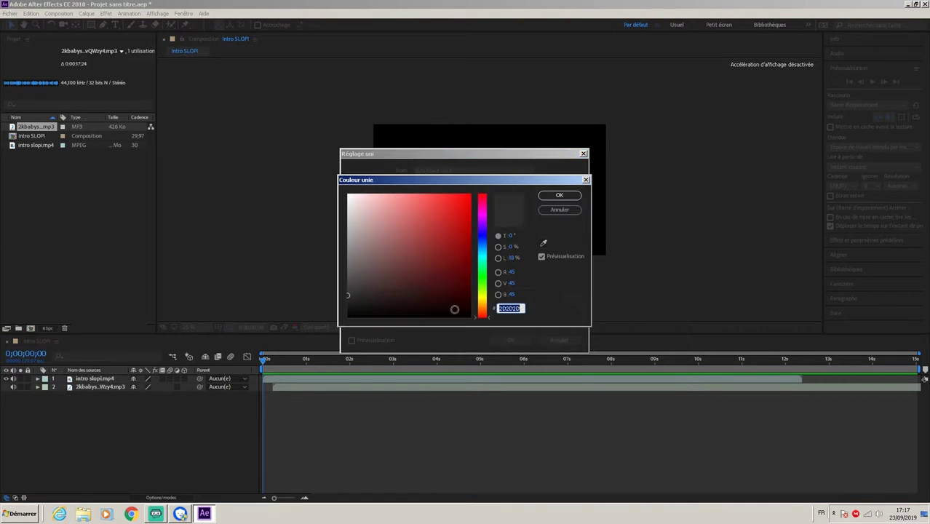
left_click(574, 195)
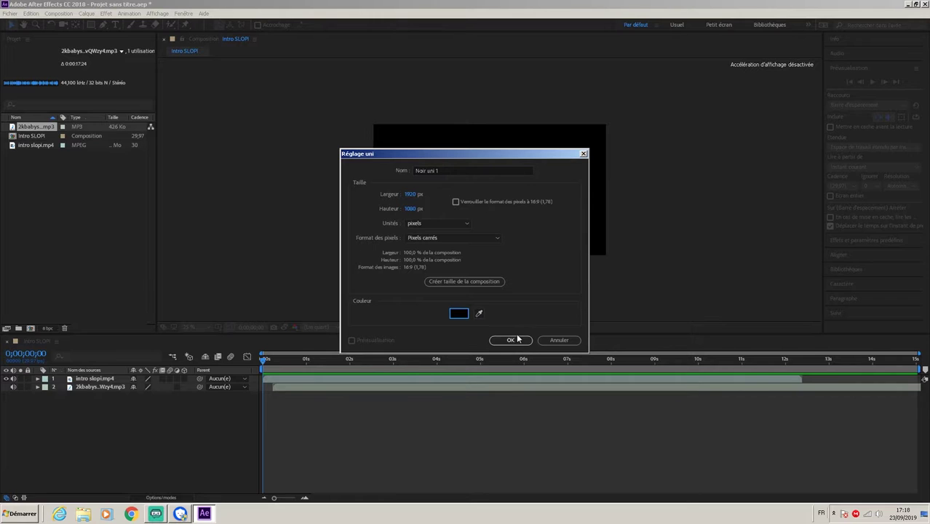
left_click(509, 340)
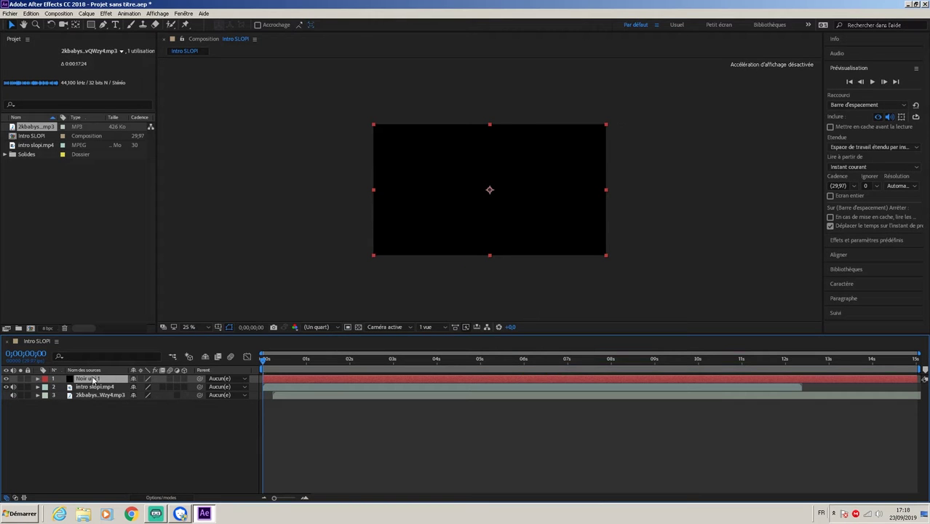
- Find the CC Jaws transition effect and apply it to the black solid layer
left_click(858, 240)
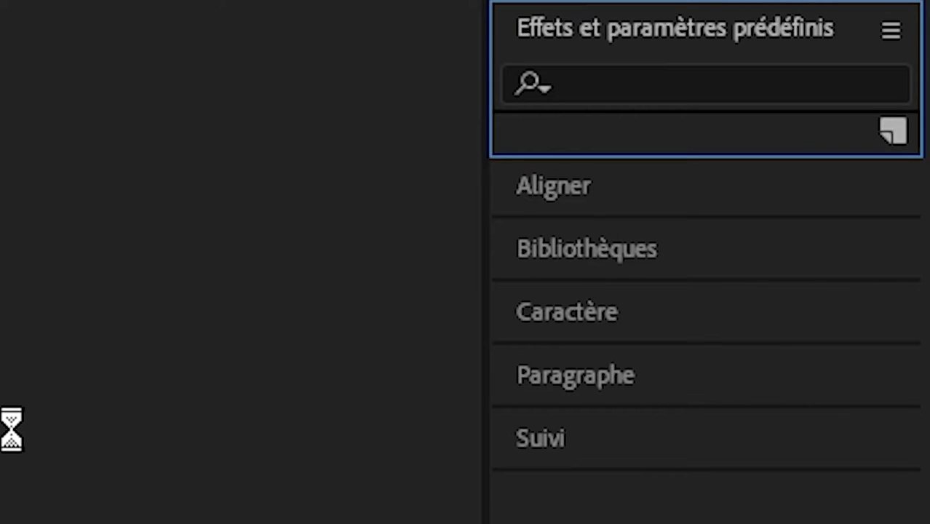
left_click(657, 80)
type("s")
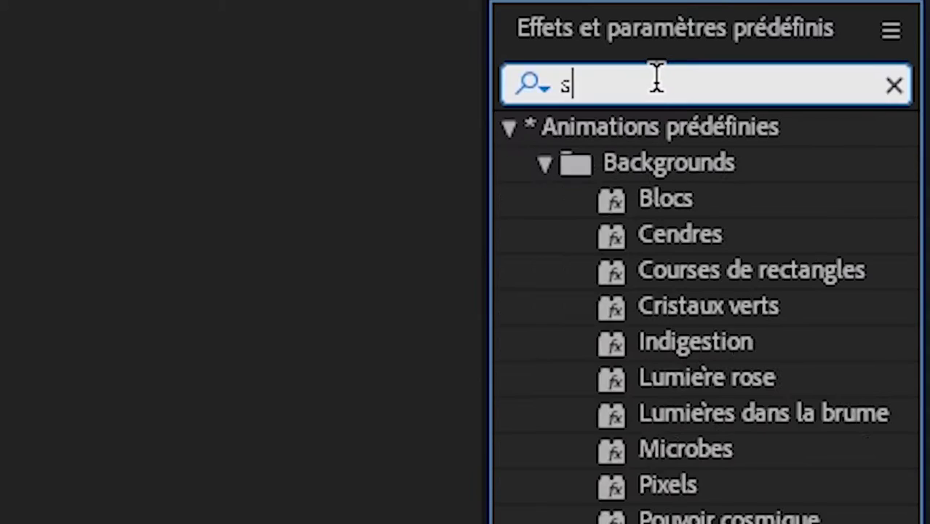
key("BackSpace")
type("cc jaws")
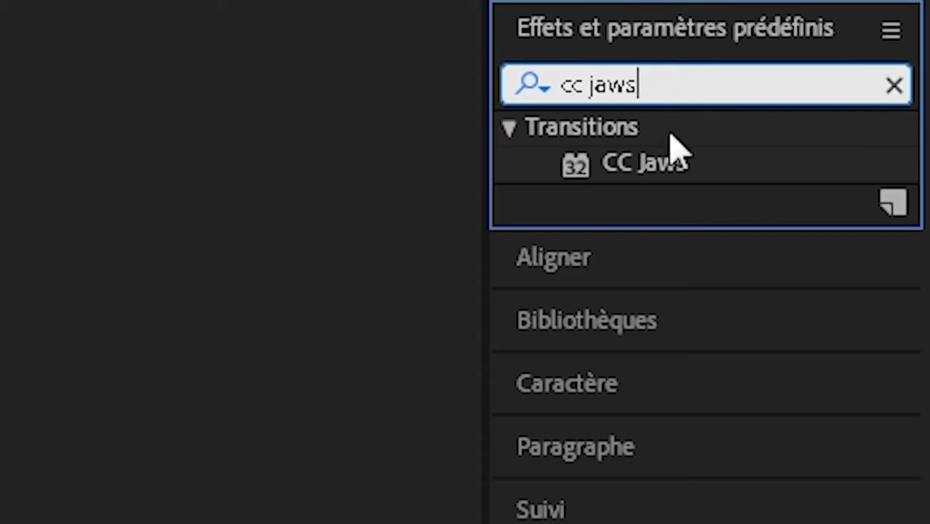
left_click(647, 163)
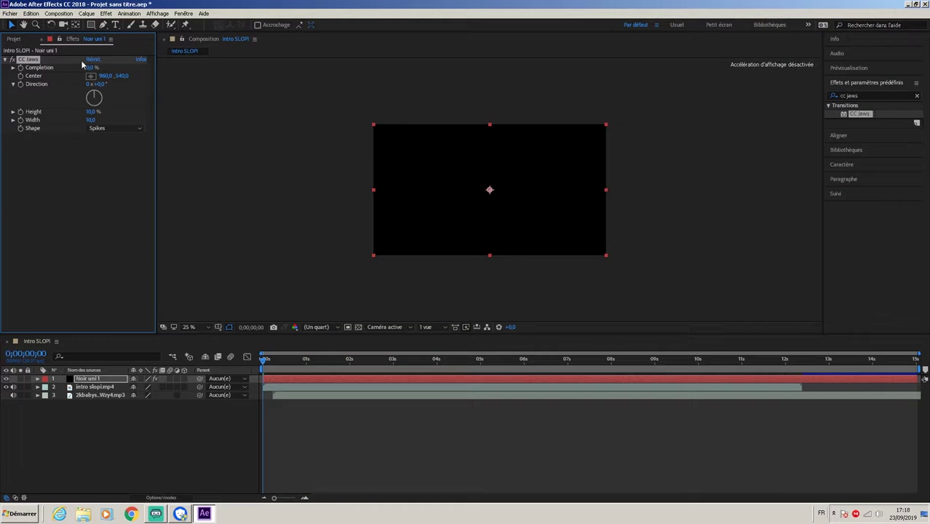
- Set CC Jaws Completion to 87% and Height to 0% on the black solid to form cinematic bars
left_click(87, 388)
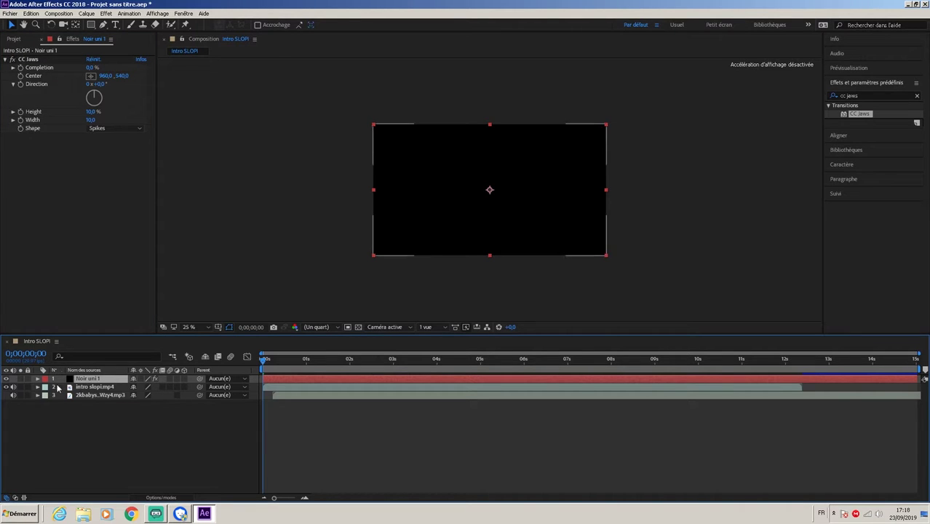
left_click(91, 69)
type("87")
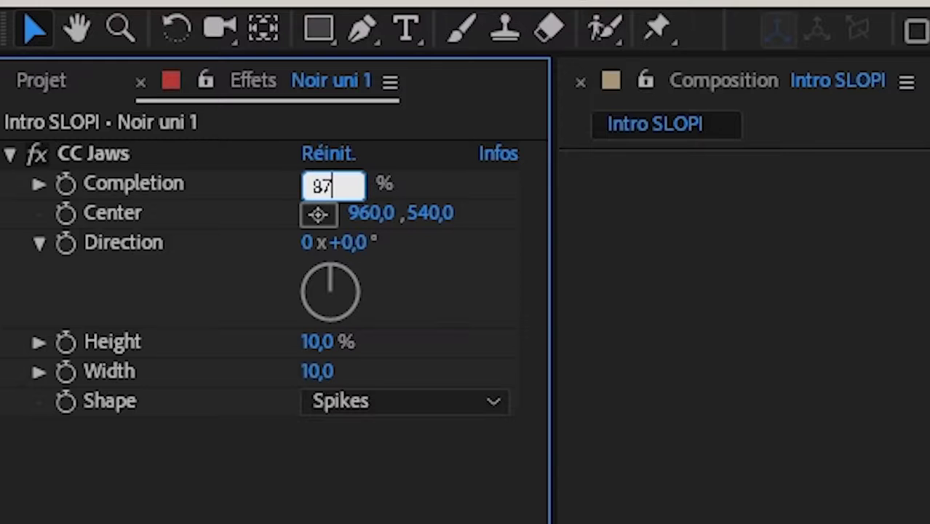
key("Return")
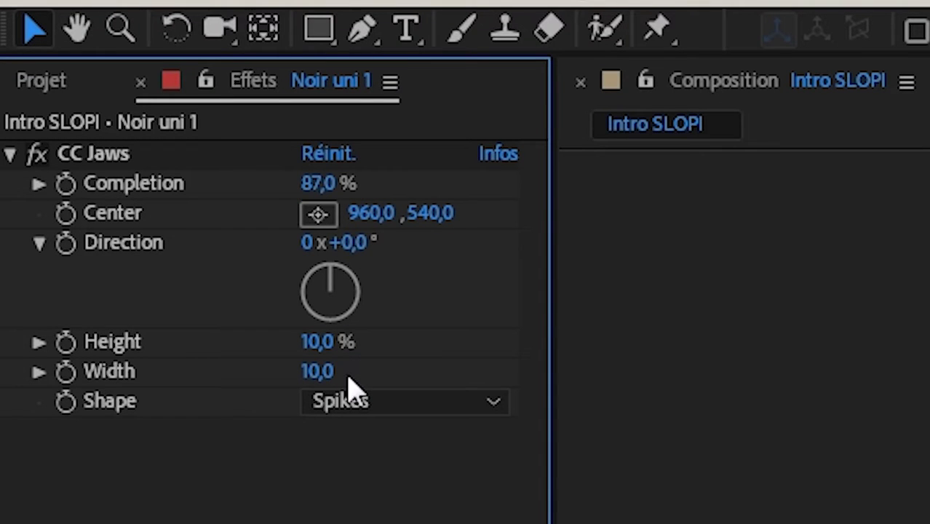
left_click_drag(335, 350, 307, 355)
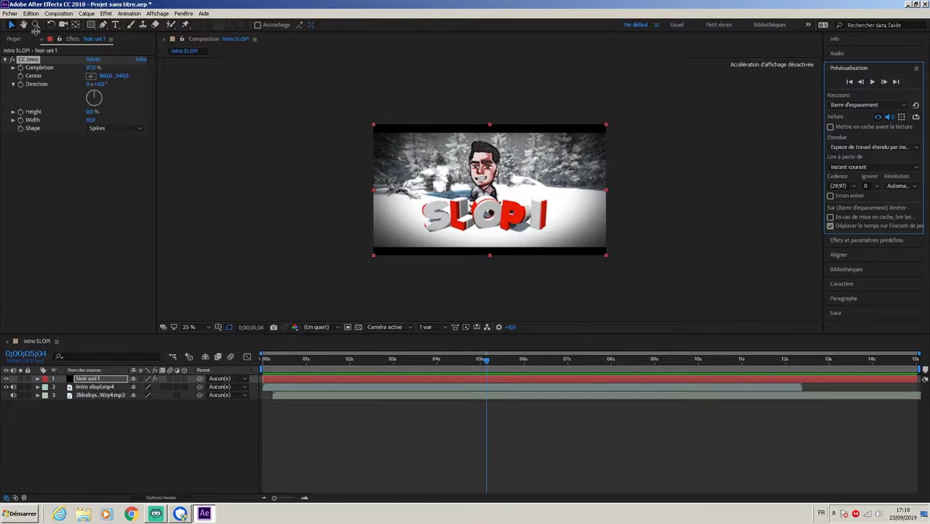
- Create an adjustment layer at the start of the Intro SLOPI composition and place it below the black solid
left_click(15, 38)
left_click_drag(487, 363, 263, 358)
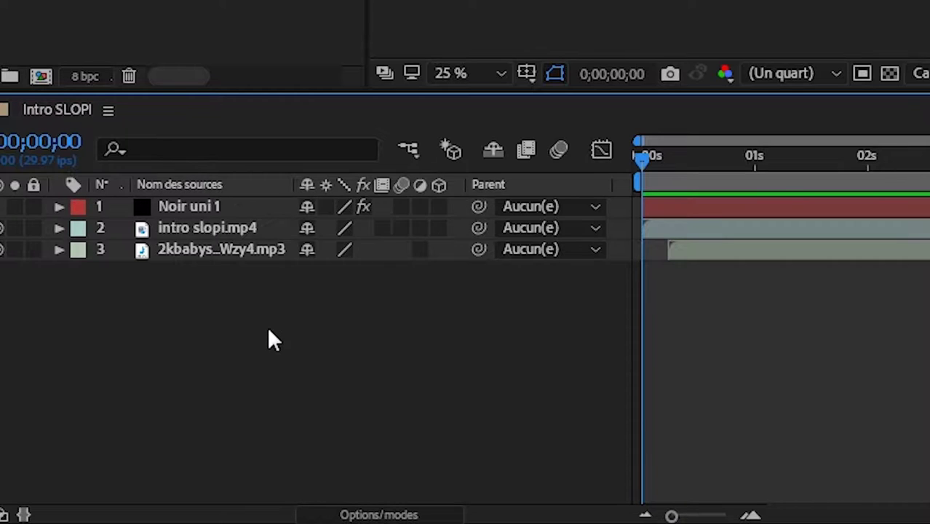
right_click(268, 326)
right_click(192, 456)
mouse_move(315, 225)
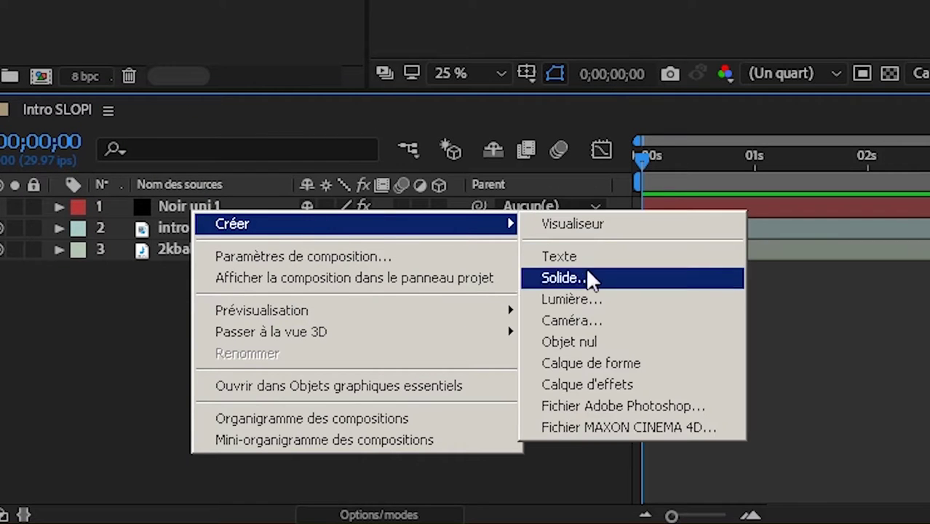
left_click(597, 385)
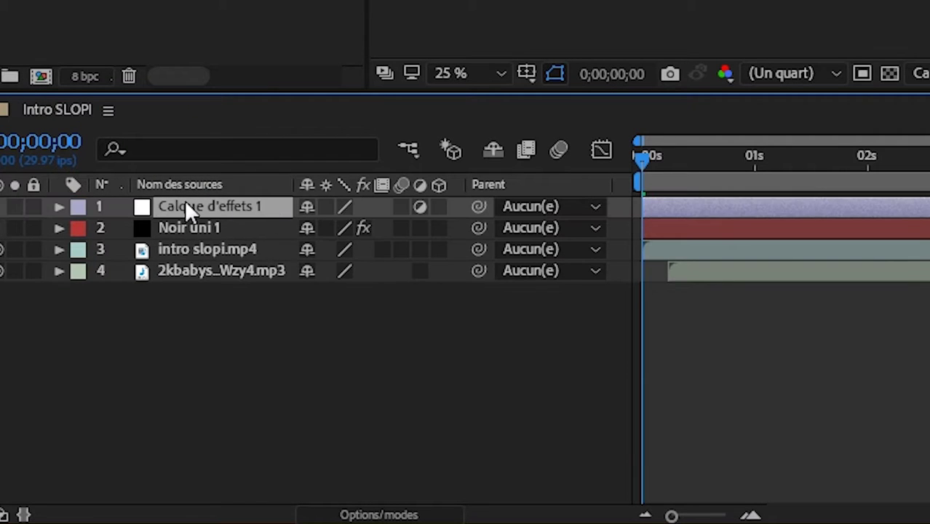
left_click_drag(190, 208, 216, 245)
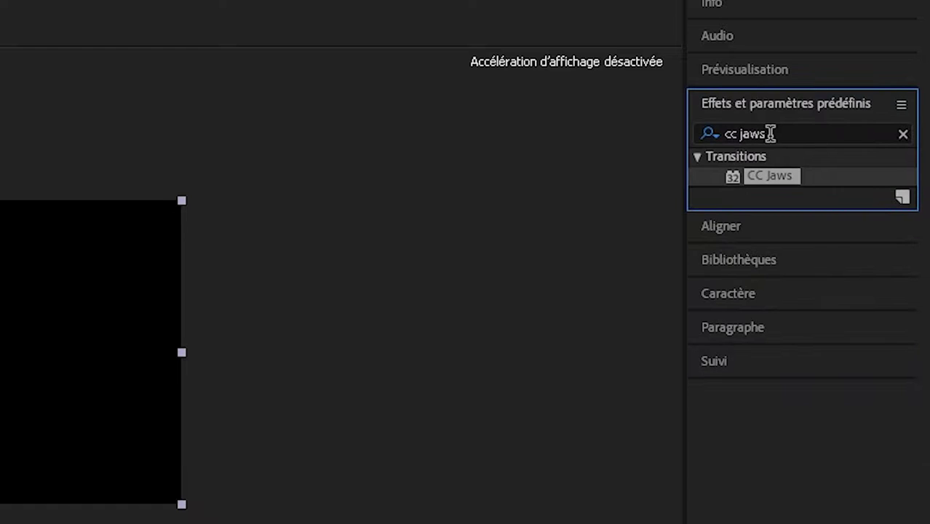
- Find the S_Shake effect and apply it to the adjustment layer
left_click_drag(769, 133, 532, 132)
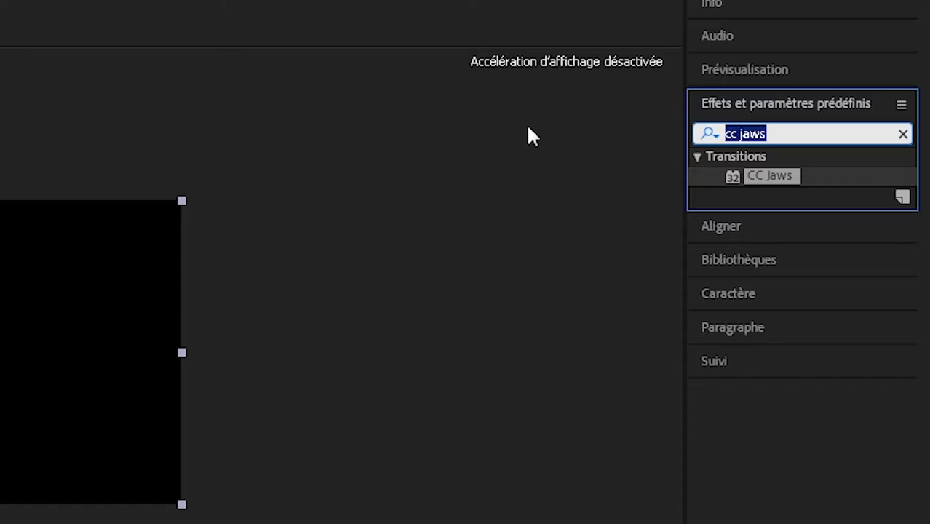
type("s_shake")
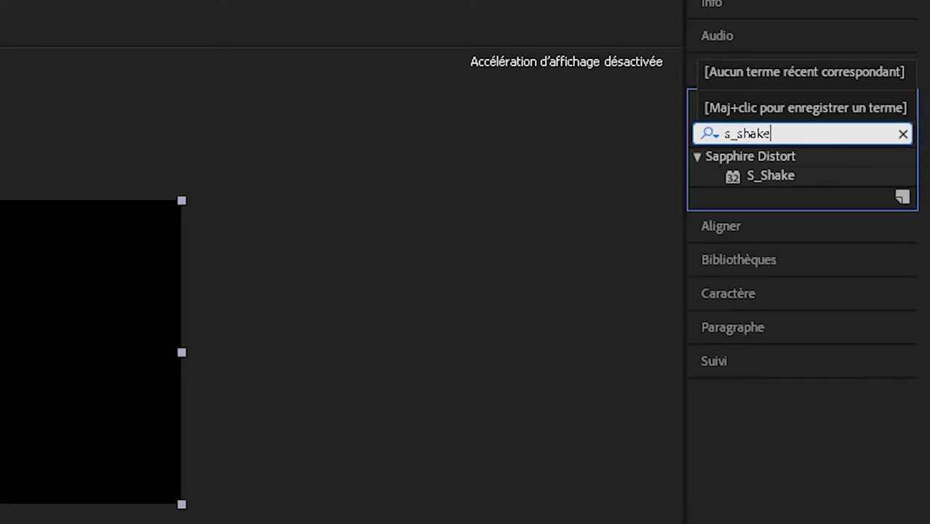
left_click(772, 170)
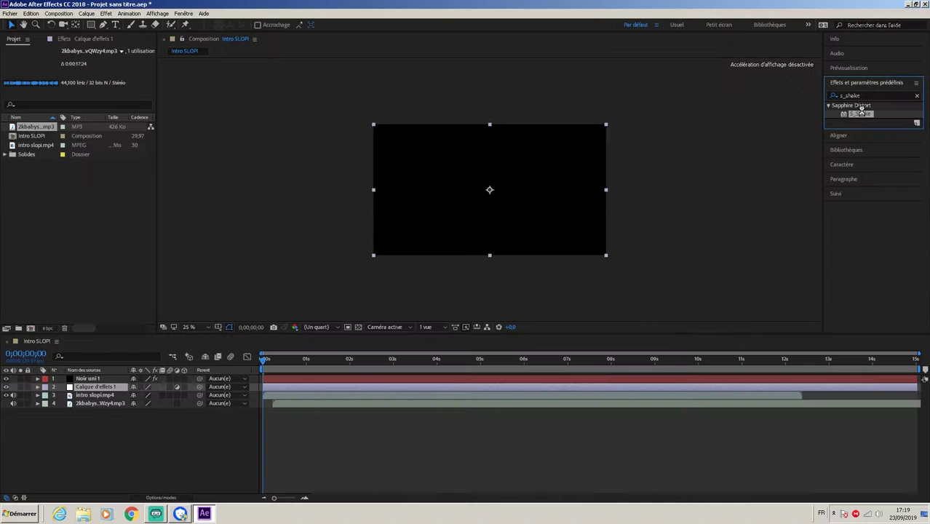
double_click(860, 113)
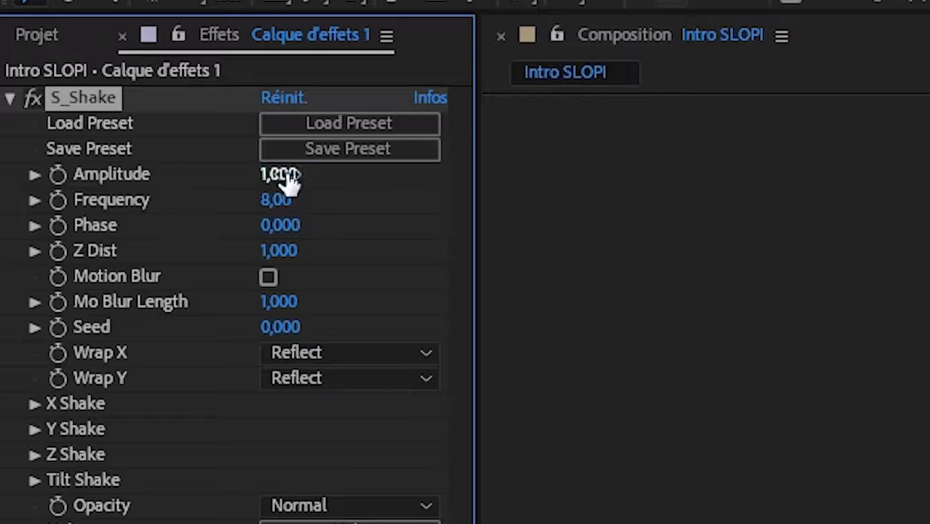
- Set the S_Shake Amplitude to 0.8 and Frequency to 0.8
left_click(93, 84)
type("0")
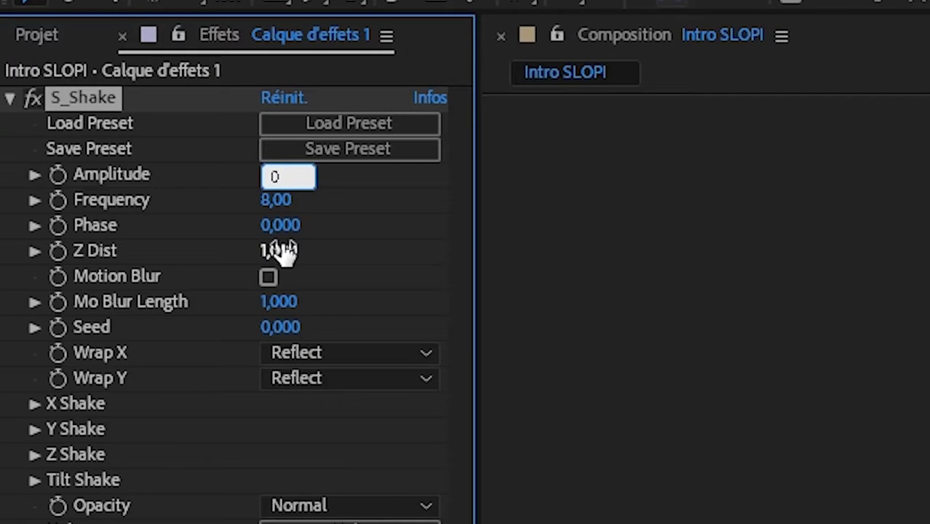
type(".8")
key("Tab")
type("0.8")
key("Return")
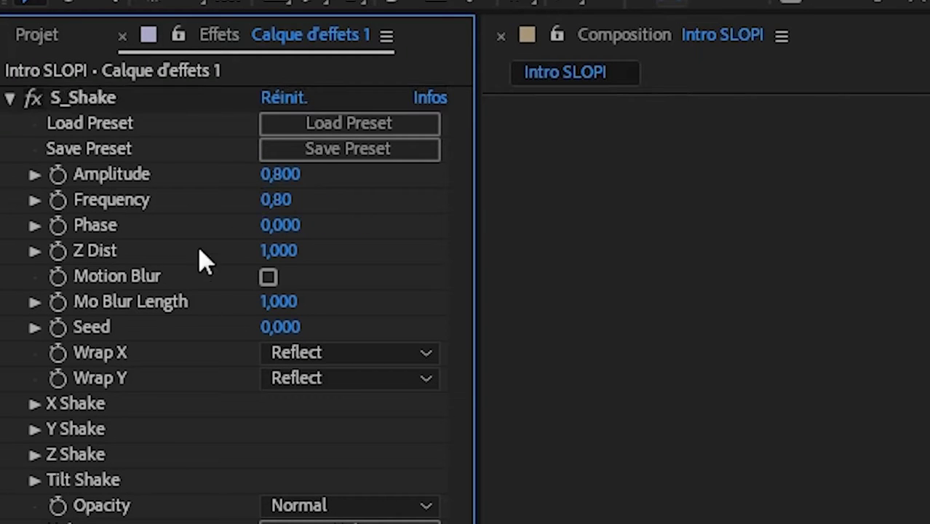
- Set the S_Shake Z Dist to 0.970 on the adjustment layer
mouse_move(283, 256)
left_mouse_down()
mouse_move(277, 260)
mouse_move(285, 261)
left_mouse_up()
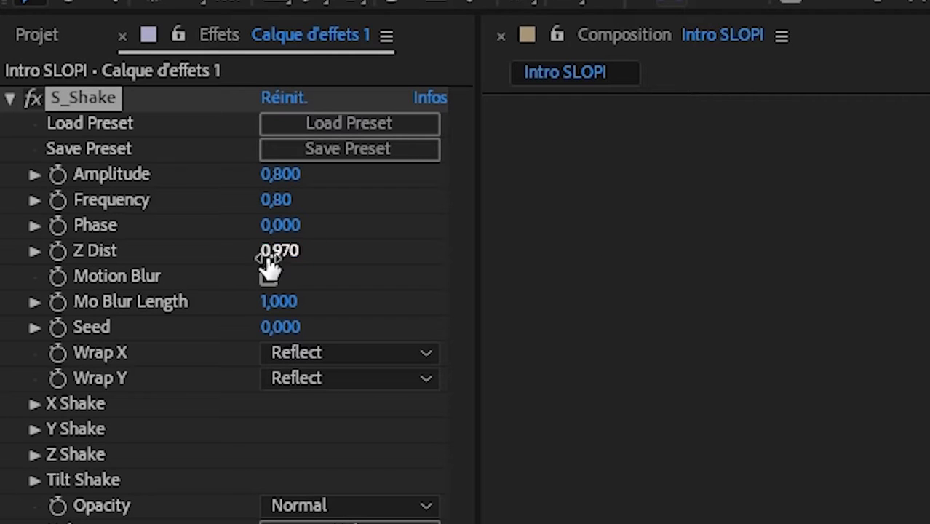
left_click_drag(275, 257, 229, 276)
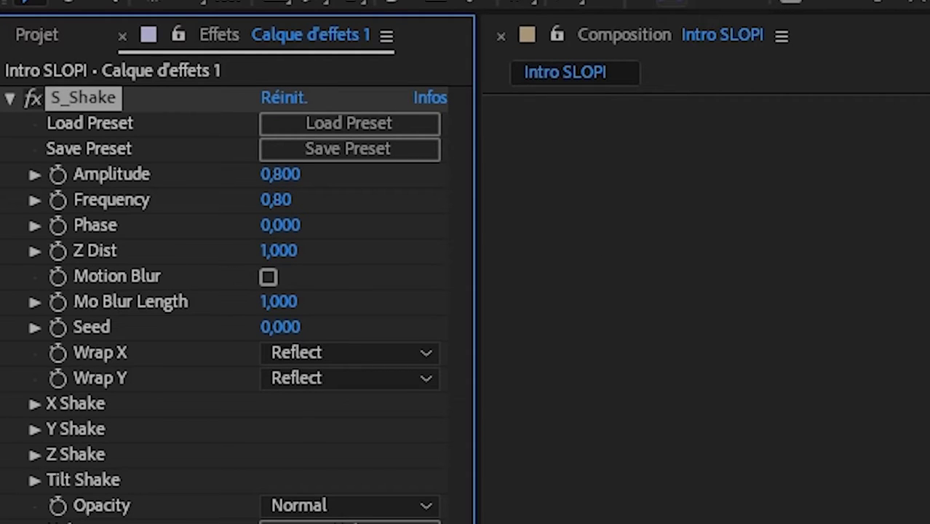
left_click(273, 252)
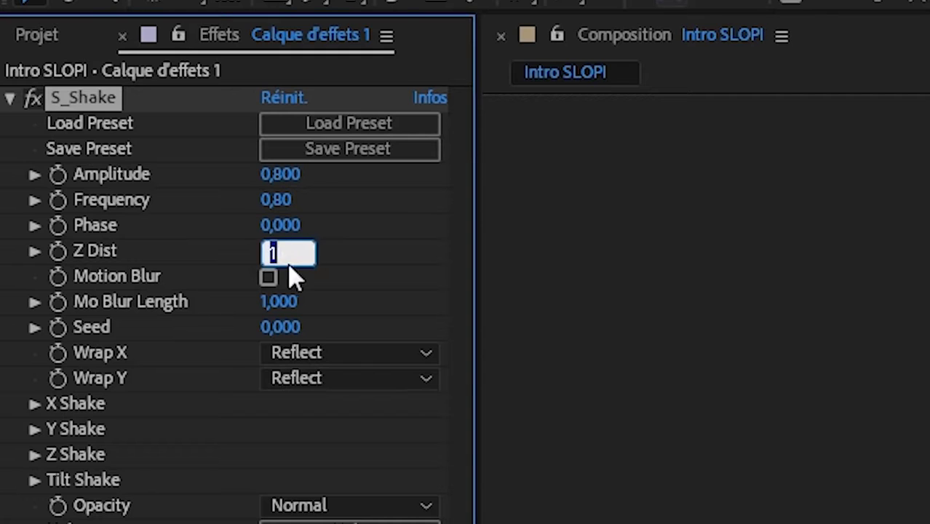
type("0.970")
key("Return")
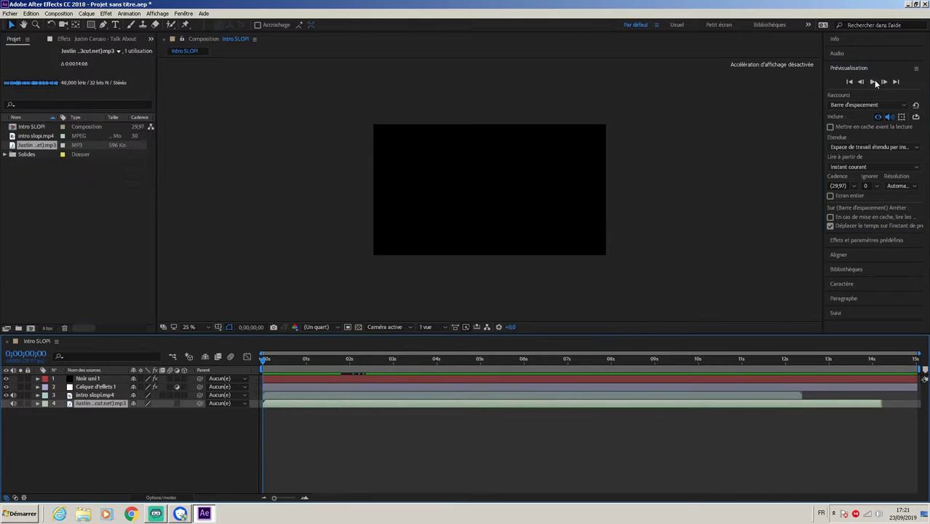
- Preview the composition with the new music and shake effect, then return the playhead to 0;00;00;00
left_click(873, 81)
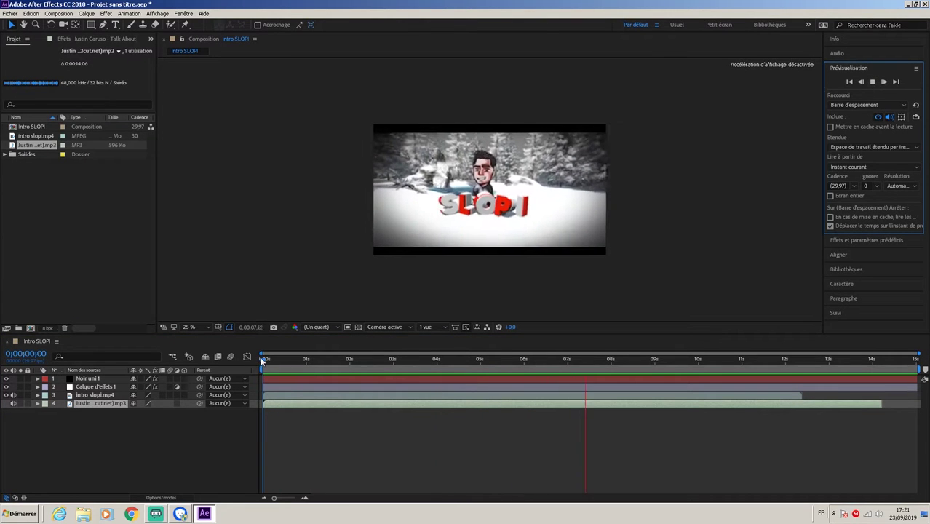
left_click_drag(263, 359, 100, 433)
- Apply Compensation optique to the adjustment layer and start keyframing its Angle d'ouverture (FOV) at 0;00;00;00
left_click(96, 386)
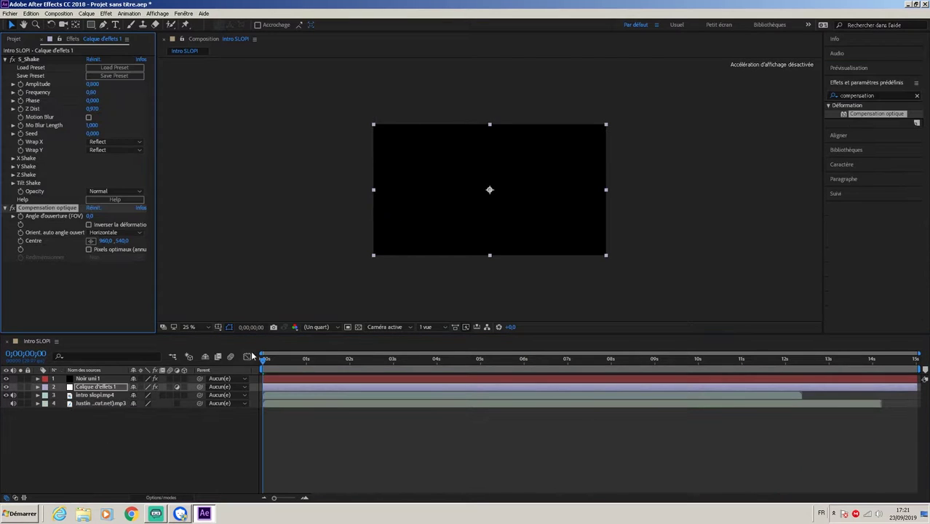
mouse_move(264, 361)
left_mouse_down()
mouse_move(469, 378)
mouse_move(431, 385)
mouse_move(449, 379)
mouse_move(250, 365)
left_mouse_up()
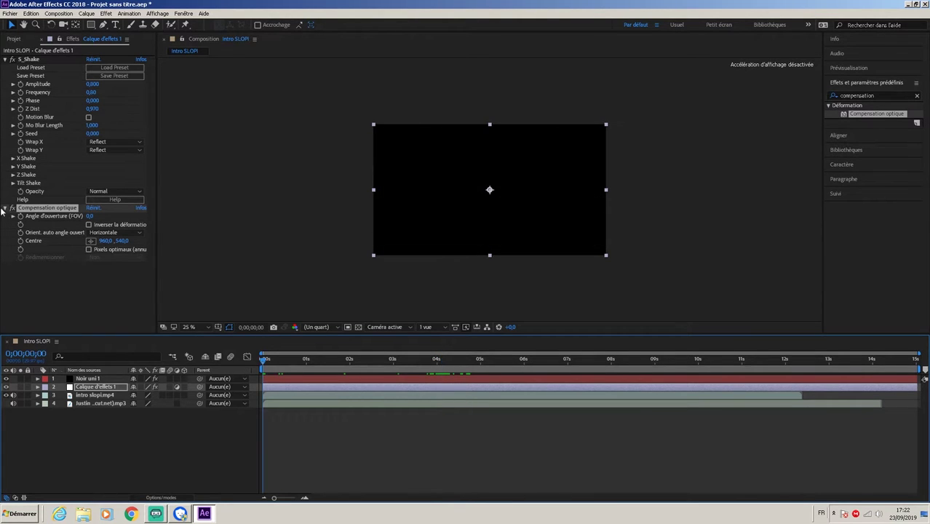
left_click(21, 222)
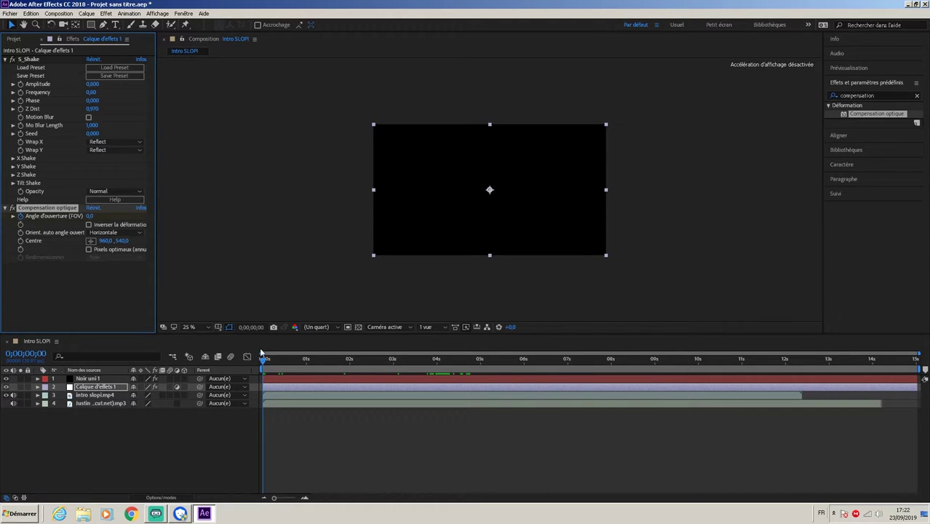
- Set the Compensation optique FOV to 180 at 0;00;04;07 and enable the inverted lens distortion option
left_click_drag(263, 359, 448, 369)
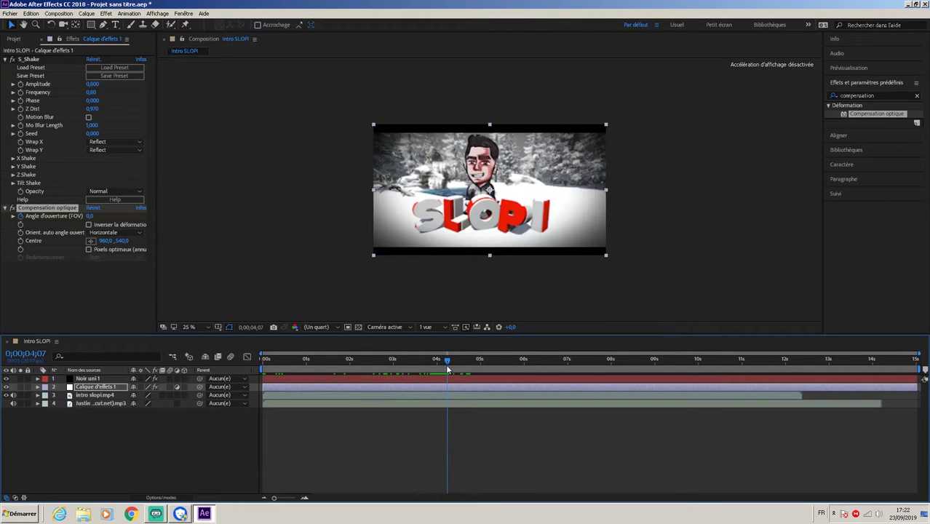
left_click(872, 67)
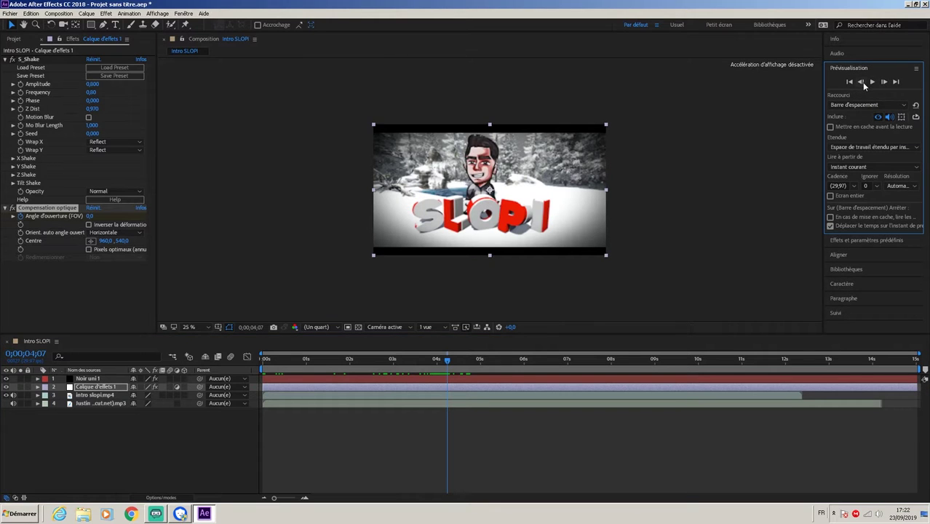
left_click(862, 83)
left_click(882, 82)
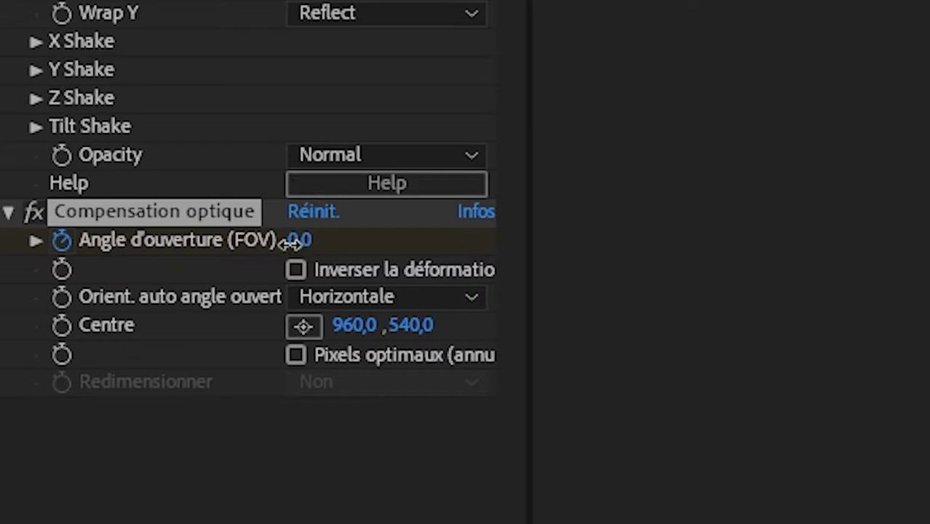
left_click_drag(89, 217, 238, 212)
left_click_drag(806, 228, 894, 228)
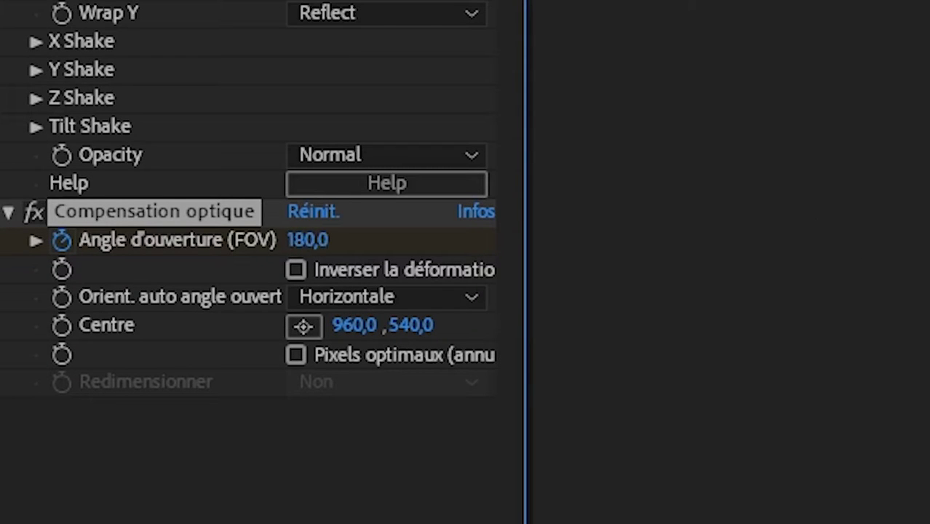
left_click(296, 270)
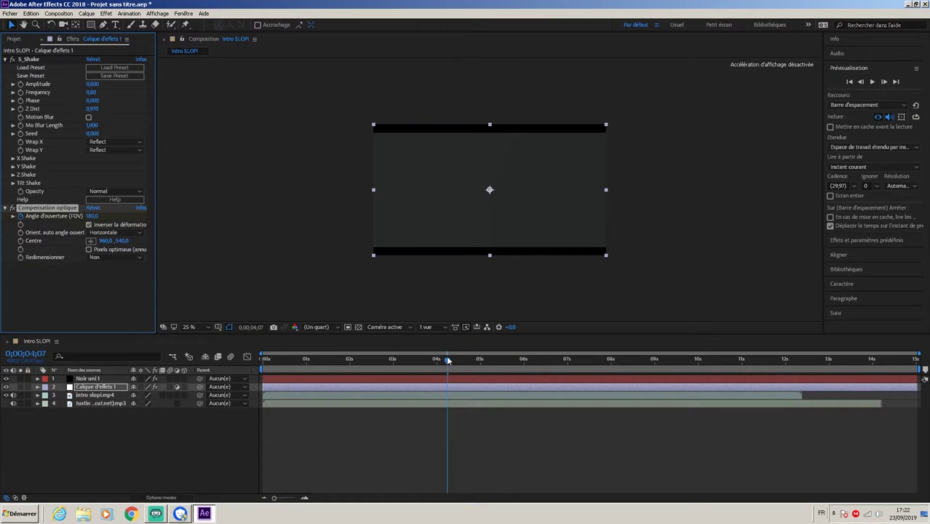
- Set the Compensation optique FOV to 0 at 0;00;04;06 and its Centre to 856, 536
left_click_drag(447, 364, 532, 371)
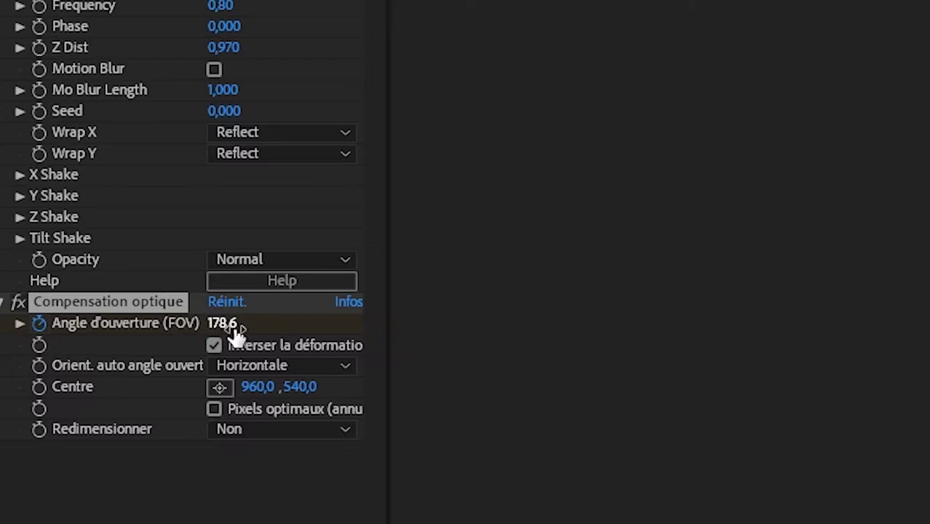
left_click(97, 217)
type("0")
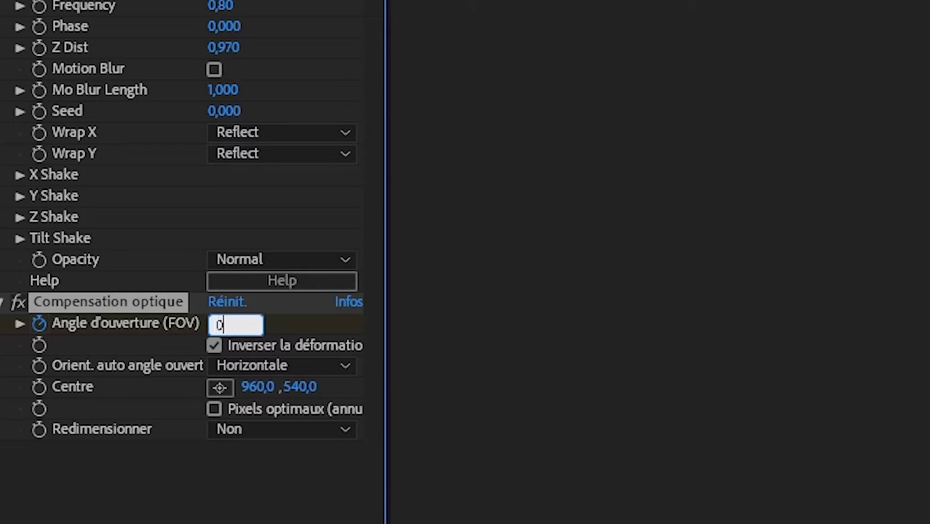
key("Return")
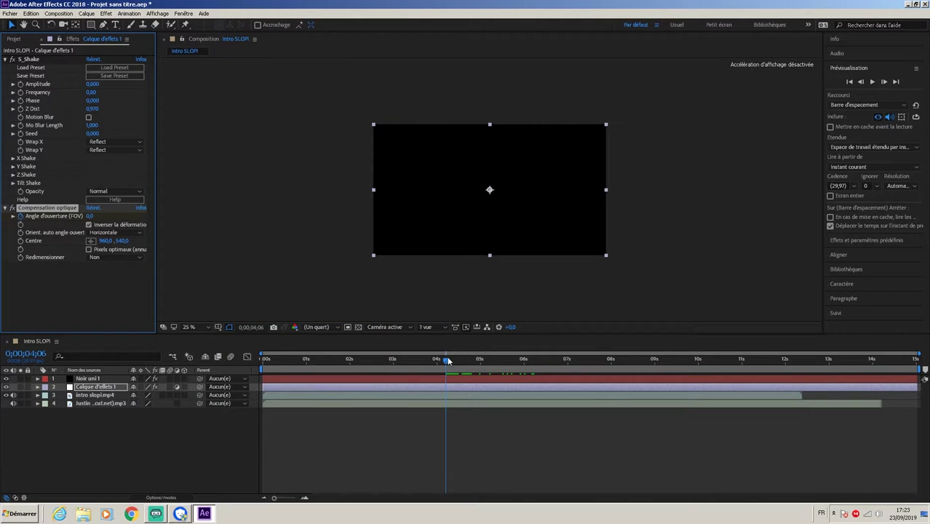
mouse_move(448, 361)
left_mouse_down()
mouse_move(487, 360)
mouse_move(420, 361)
mouse_move(492, 363)
mouse_move(447, 364)
mouse_move(447, 379)
left_mouse_up()
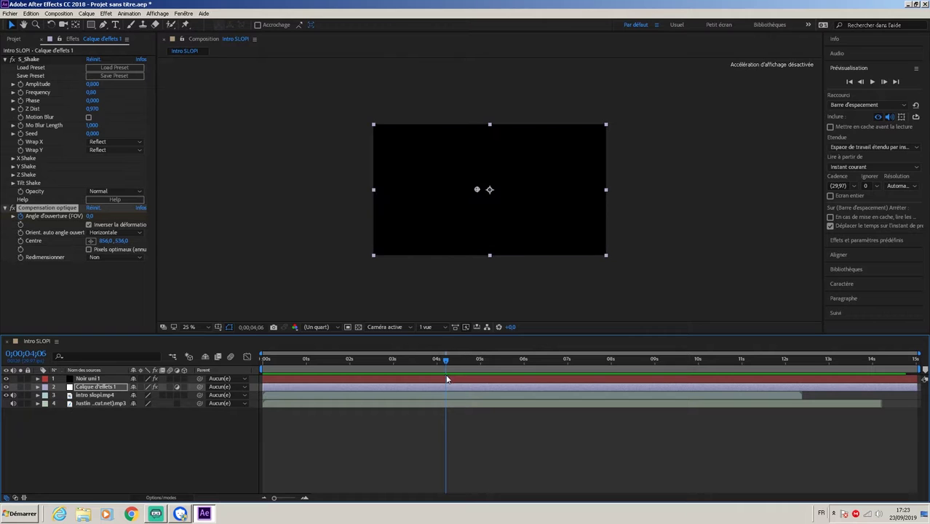
- Search the effects for "turbu" and apply the Turbulences distortion effect to the adjustment layer
left_click(105, 389)
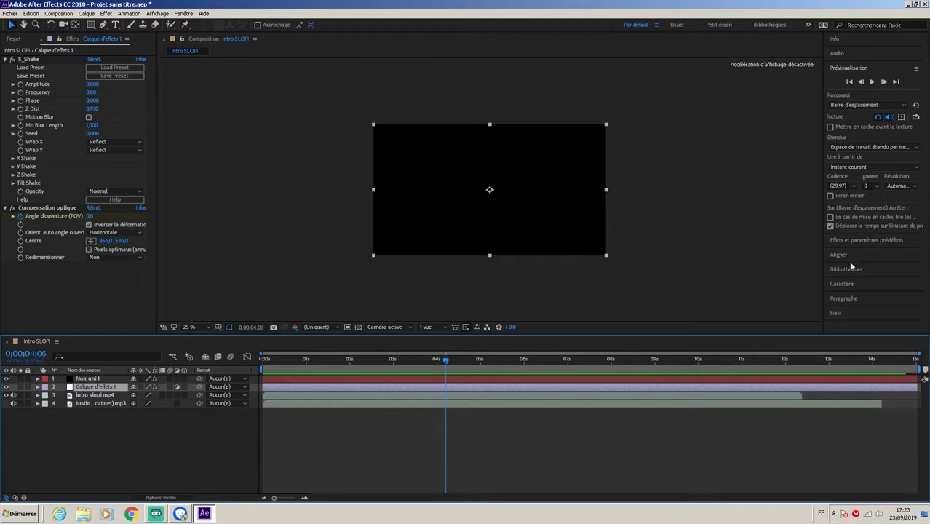
left_click(854, 240)
left_click(879, 96)
type("turu")
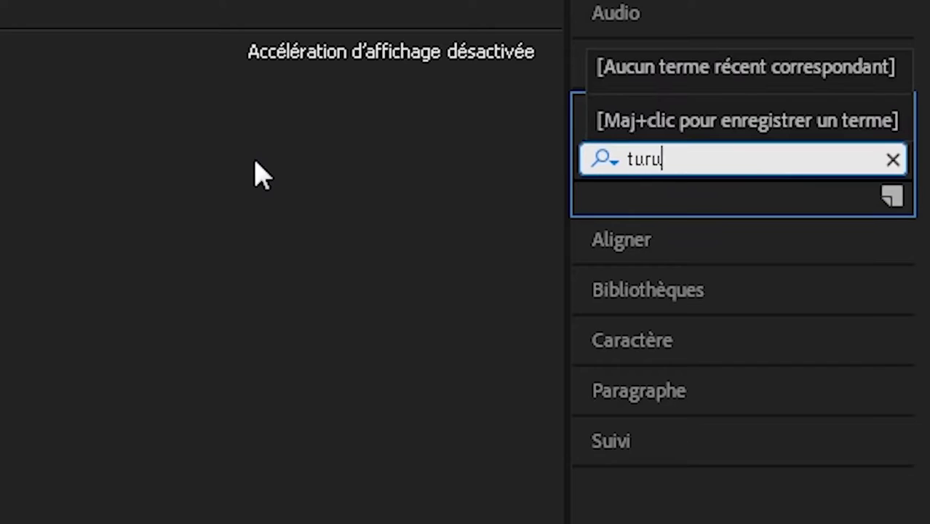
type("bulences")
key("BackSpace")
key("BackSpace")
key("BackSpace")
key("BackSpace")
key("BackSpace")
key("BackSpace")
key("BackSpace")
key("BackSpace")
key("BackSpace")
type("bu")
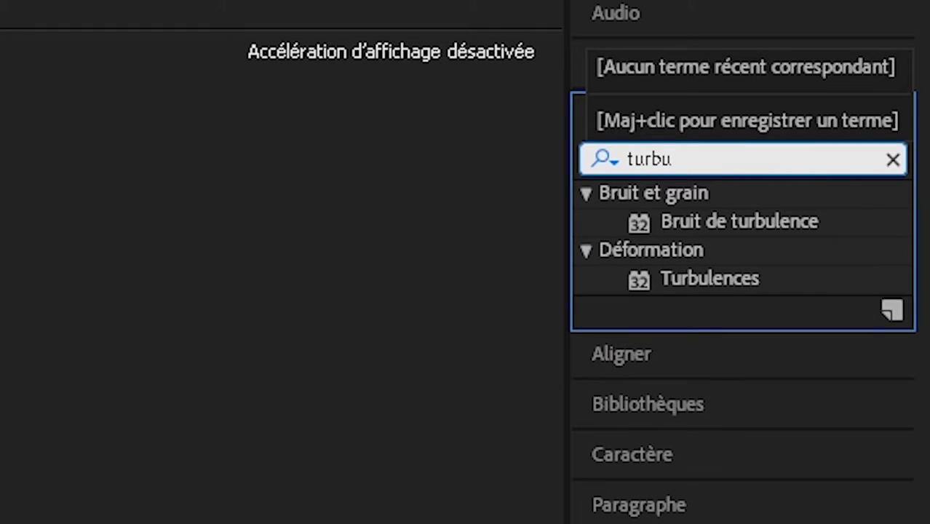
double_click(710, 281)
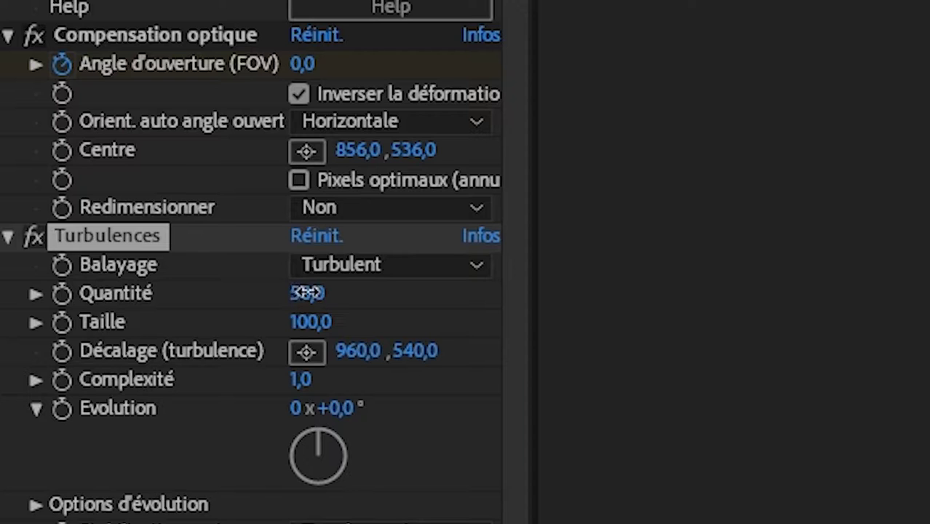
- Set the Turbulences Quantité to 0 and Taille to 2, and turn on keyframing for both properties
left_click(90, 241)
type("0")
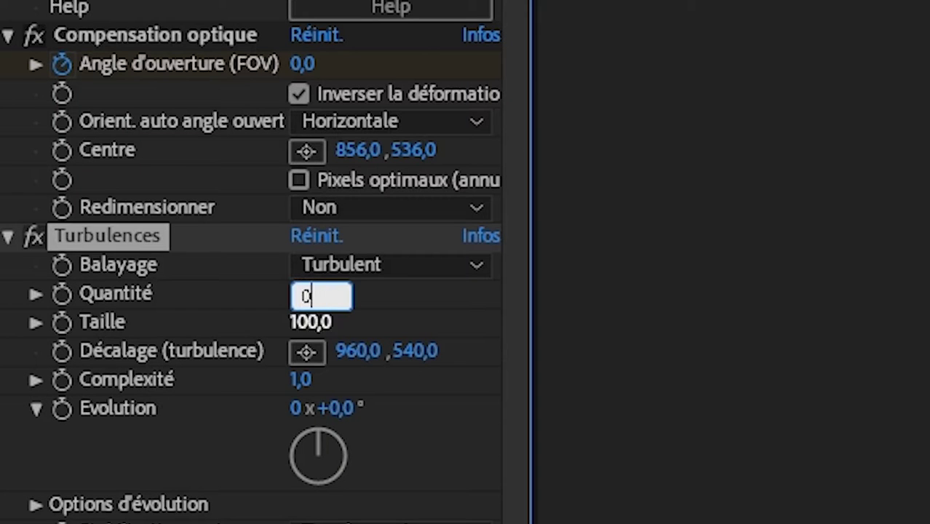
left_click(309, 322)
type("0")
key("Return")
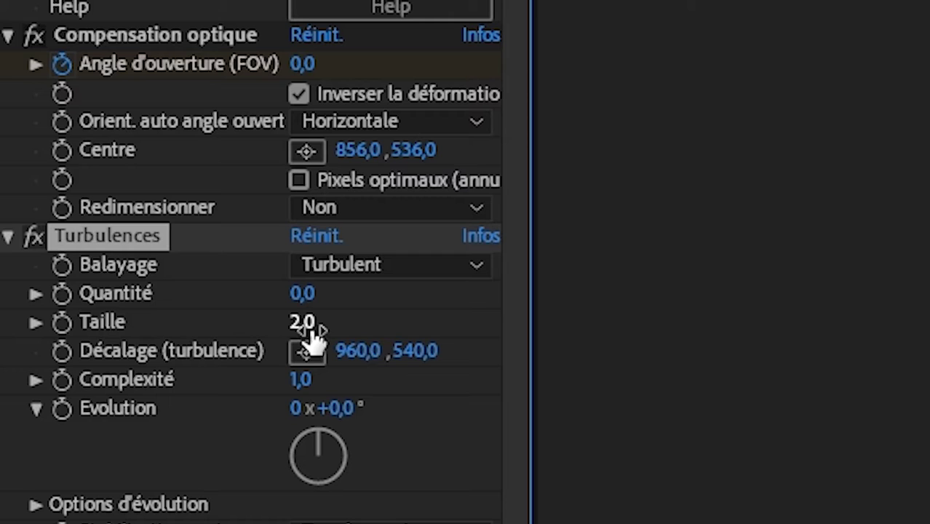
left_click(62, 293)
left_click(62, 321)
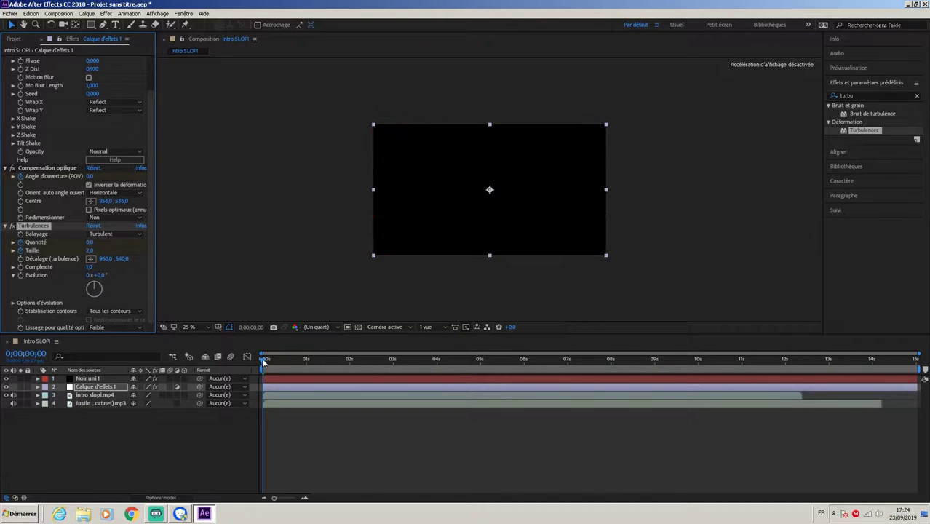
- Set the Turbulences Quantité to 90 and Taille to 40 at 0;00;04;07
left_click_drag(263, 362, 446, 382)
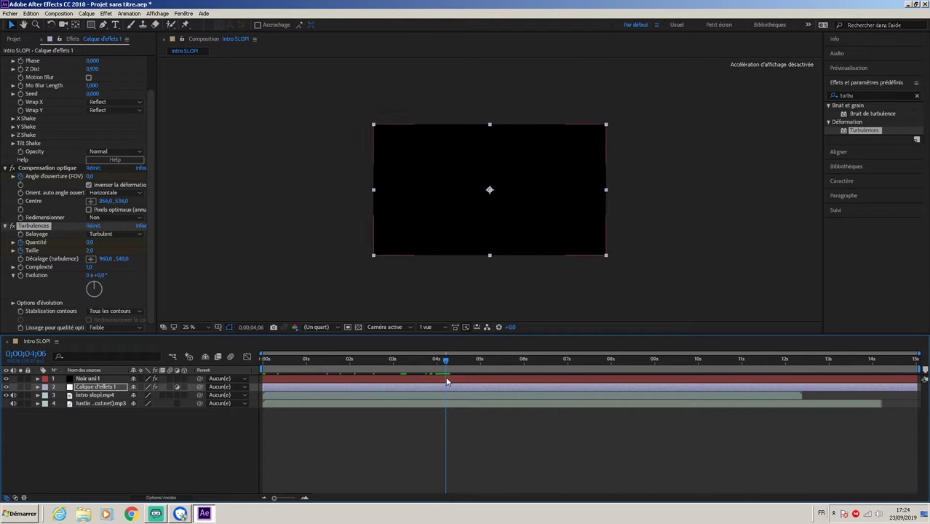
left_click(855, 68)
left_click(884, 81)
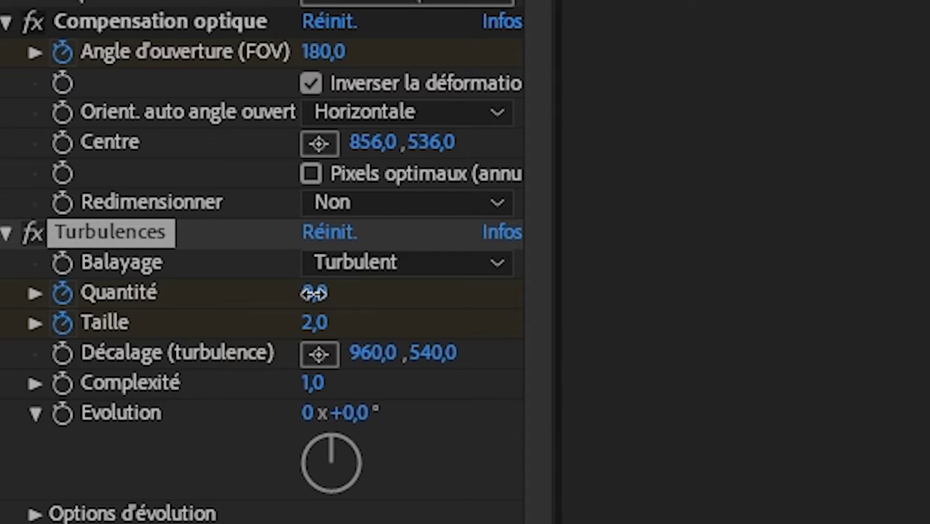
left_click(314, 293)
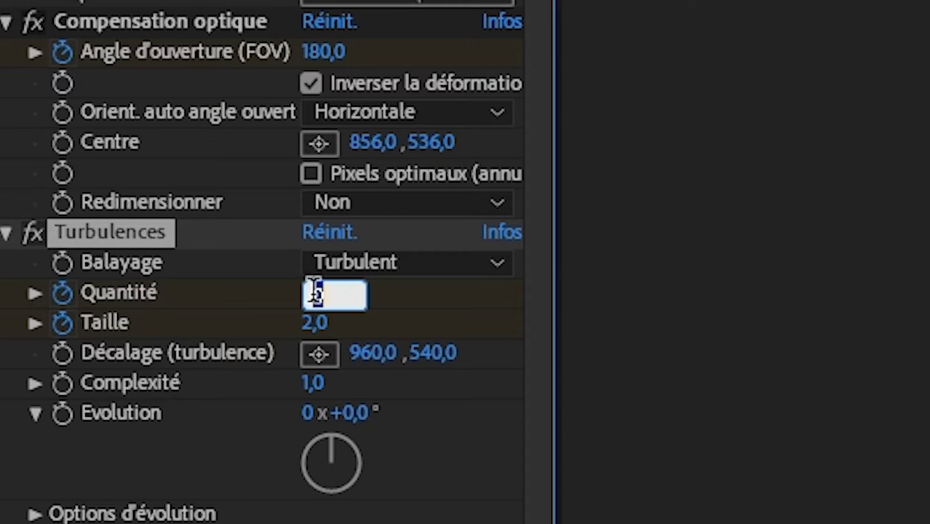
type("90")
left_click(314, 322)
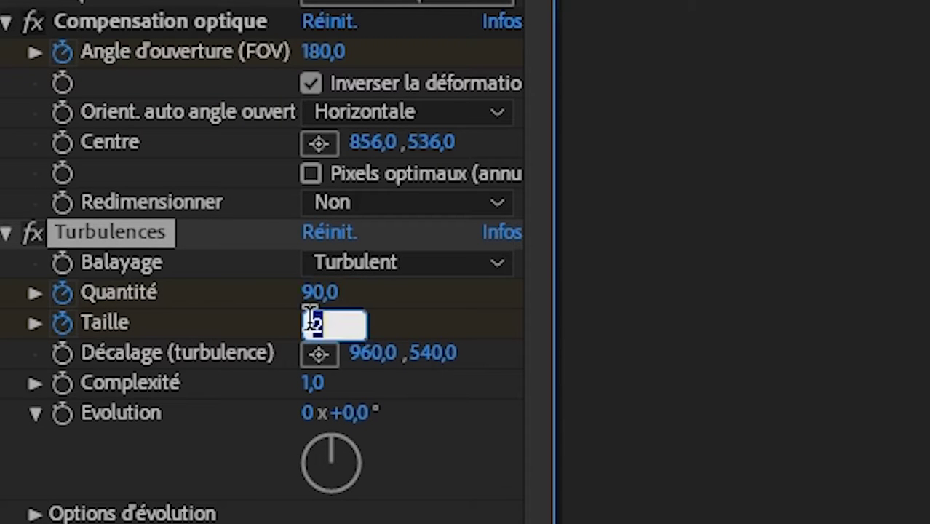
type("40")
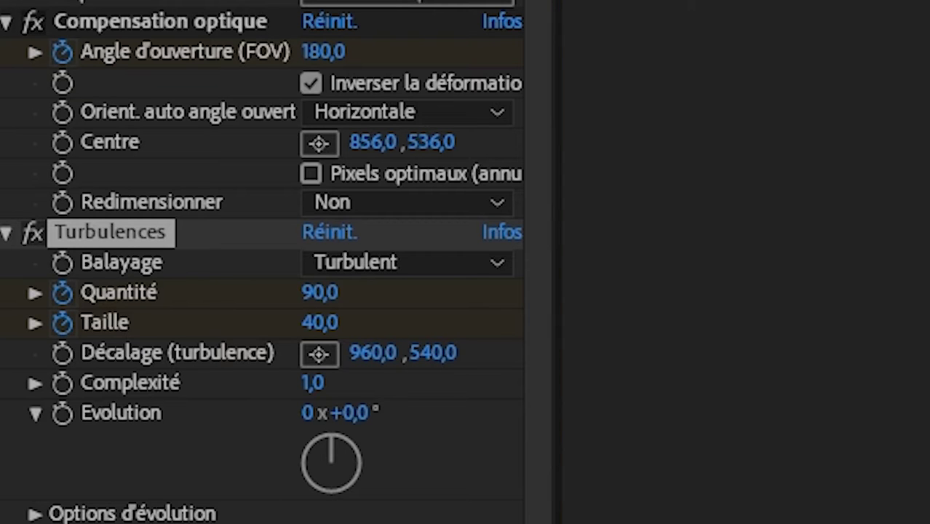
- Set the Turbulences Quantité and Taille to 0 at 0;00;06;06, with the adjustment layer's effects expanded in the timeline
left_click_drag(488, 370, 534, 366)
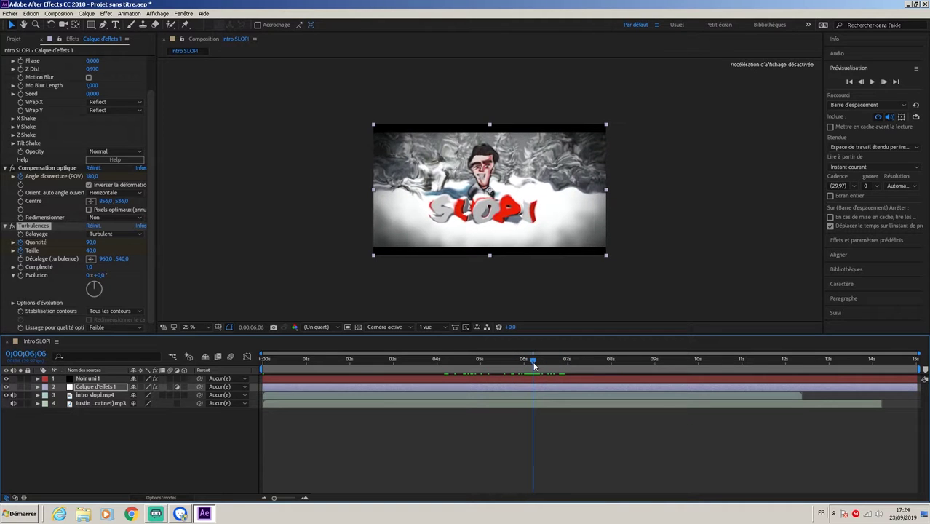
left_click(37, 387)
left_click(46, 396)
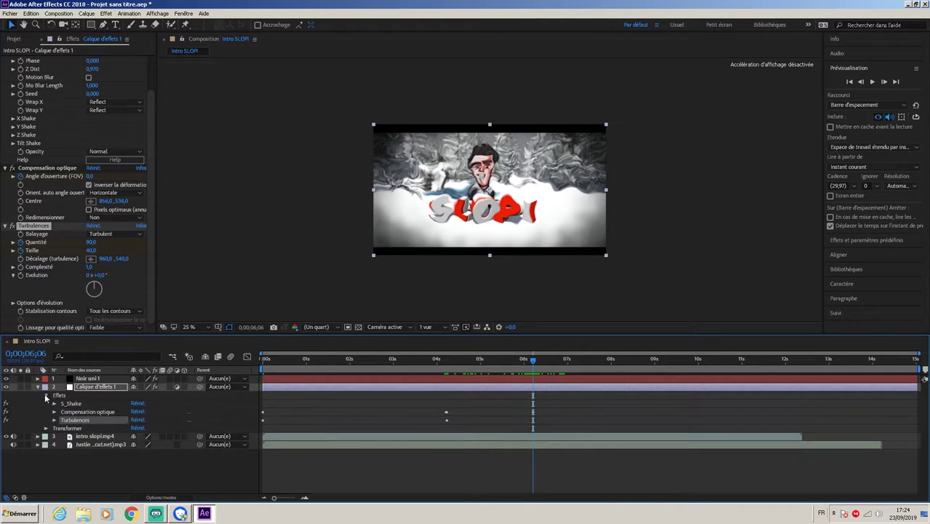
left_click_drag(543, 370, 534, 371)
left_click(91, 242)
type("0")
left_click(292, 278)
type("0")
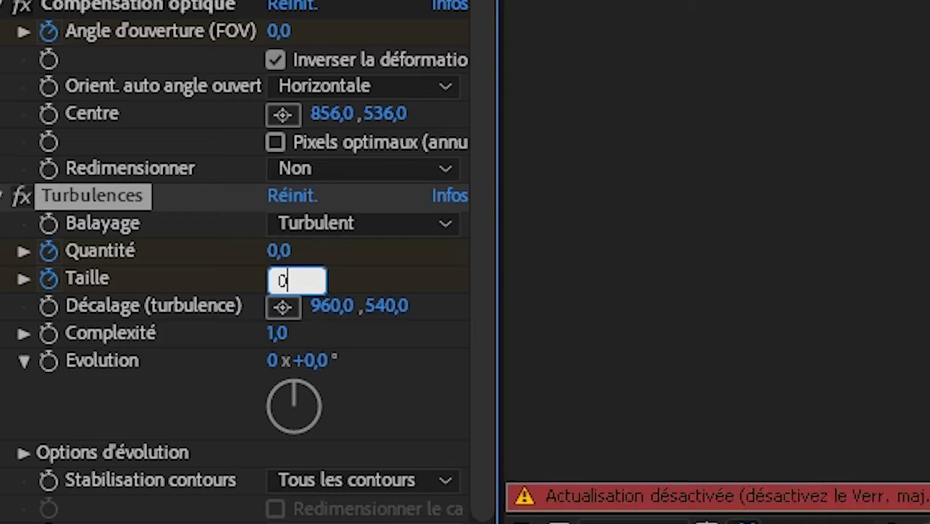
key("Return")
key("Caps_Lock")
- Set the Turbulences Quantité to 0 and Taille to its minimum of 2 at 0;00;04;06
left_click_drag(532, 360, 443, 360)
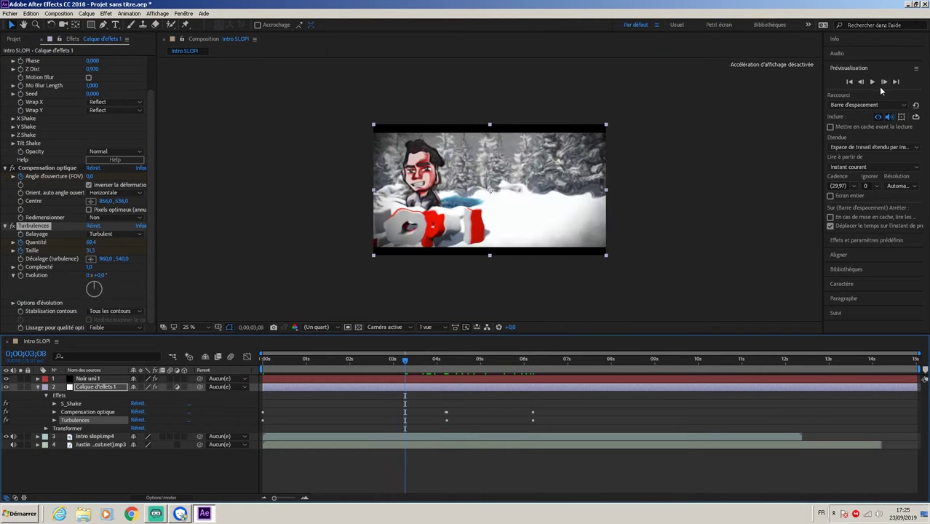
left_click(883, 83)
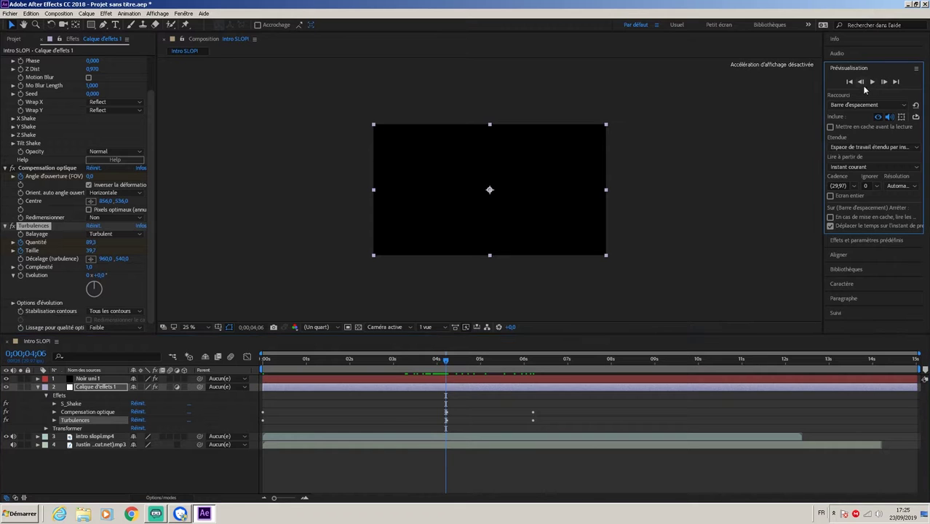
left_click(883, 83)
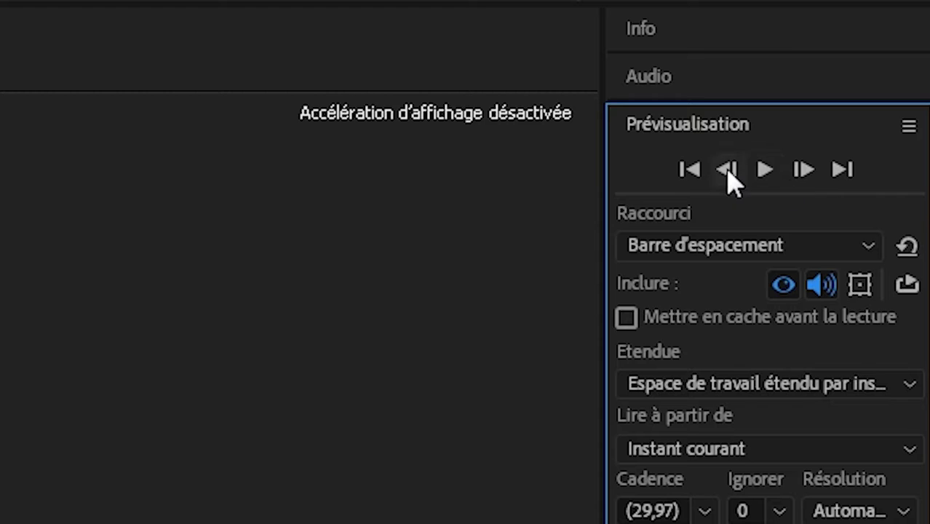
left_click(861, 82)
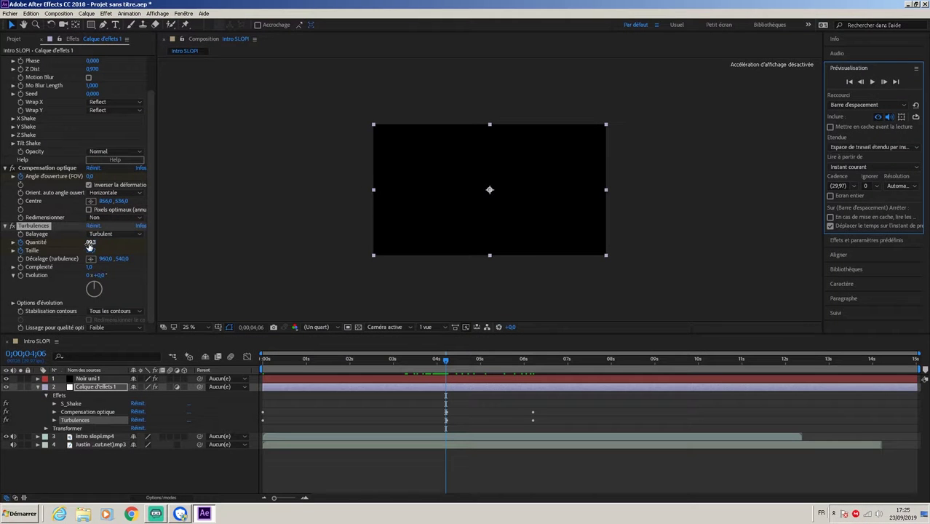
left_click(90, 242)
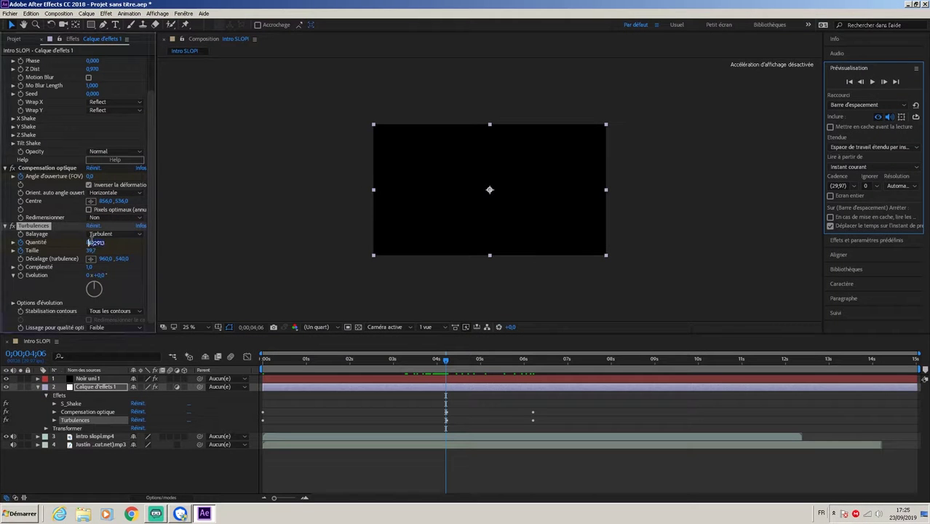
type("0")
key("Tab")
type("0")
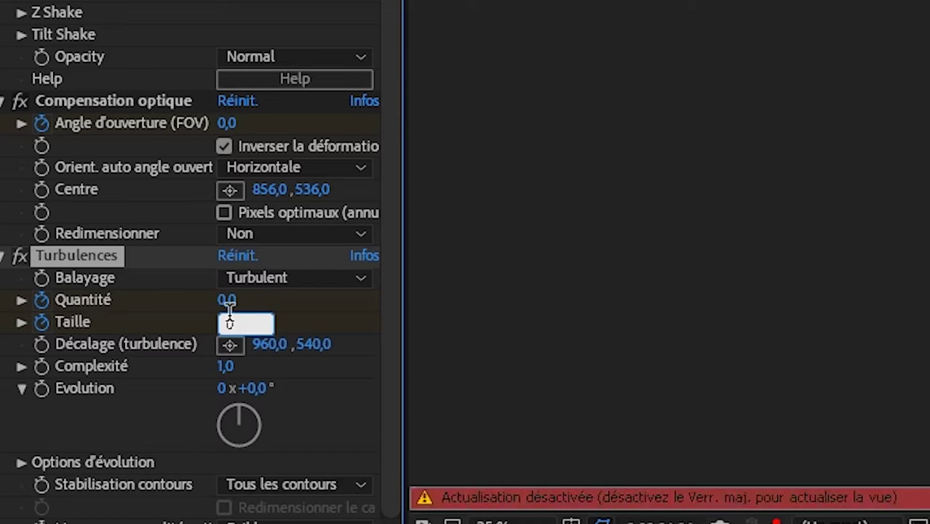
key("Return")
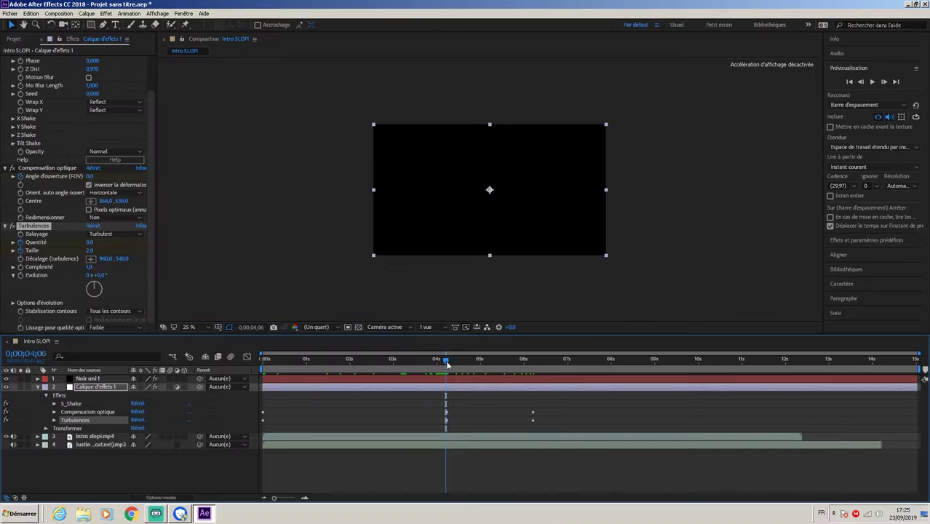
- Preview the intro from its start to check the distortion animation
left_click_drag(447, 361, 188, 354)
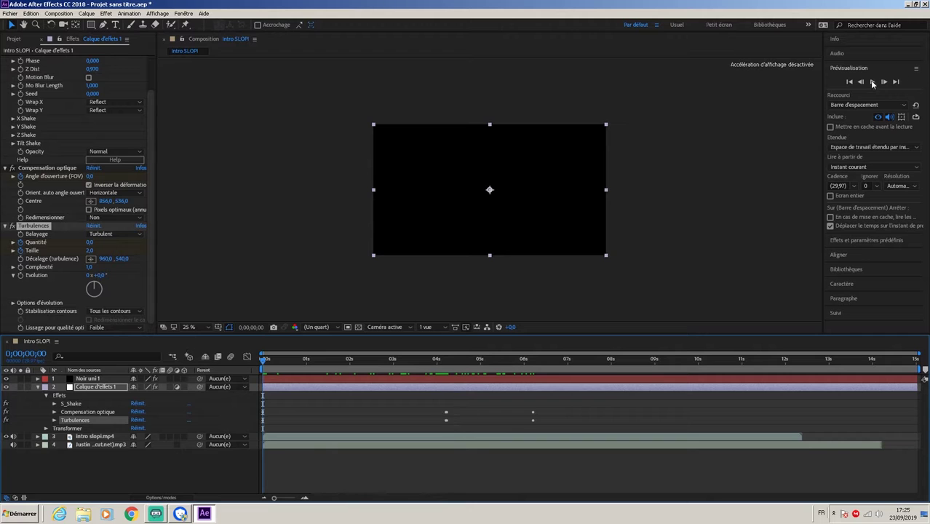
left_click(872, 82)
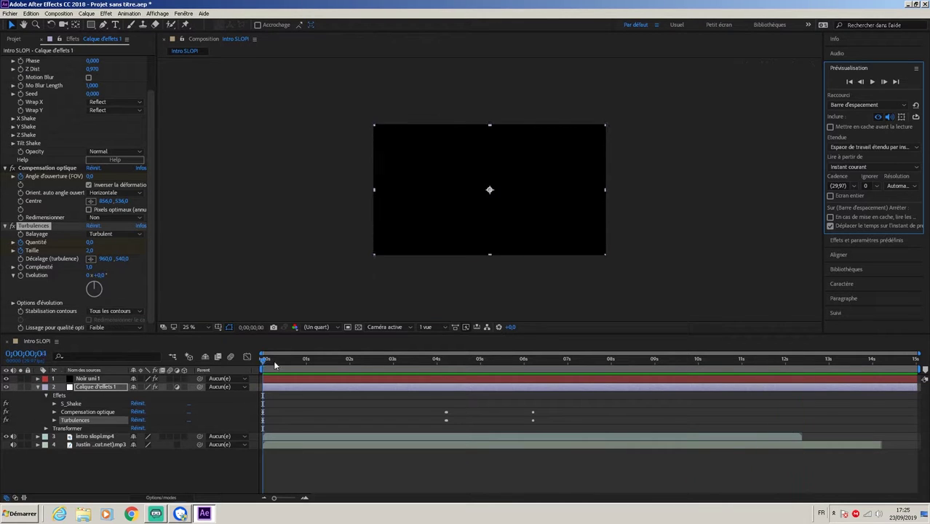
left_click(483, 358)
left_click(13, 39)
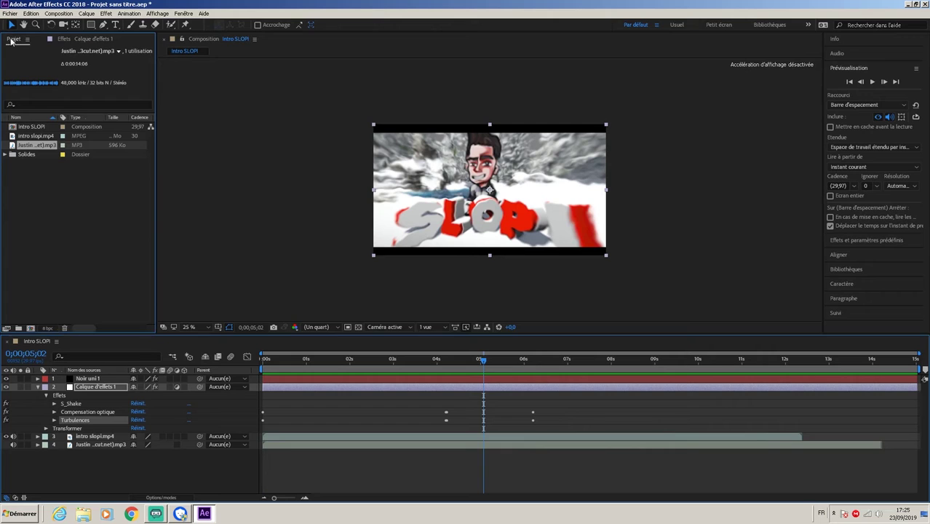
left_click(63, 250)
- Search the effects for "s_edge" and apply S_EdgeDetect to the adjustment layer
left_click_drag(481, 358, 444, 359)
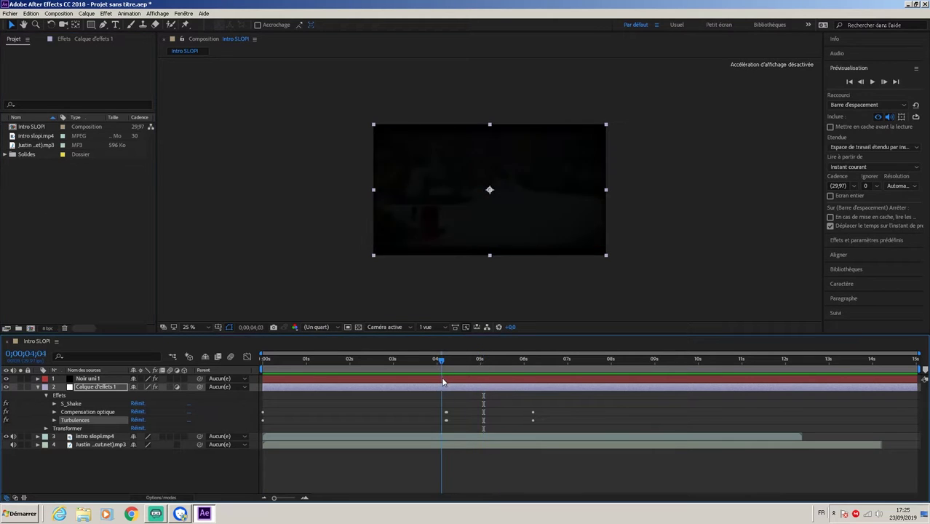
left_click(39, 388)
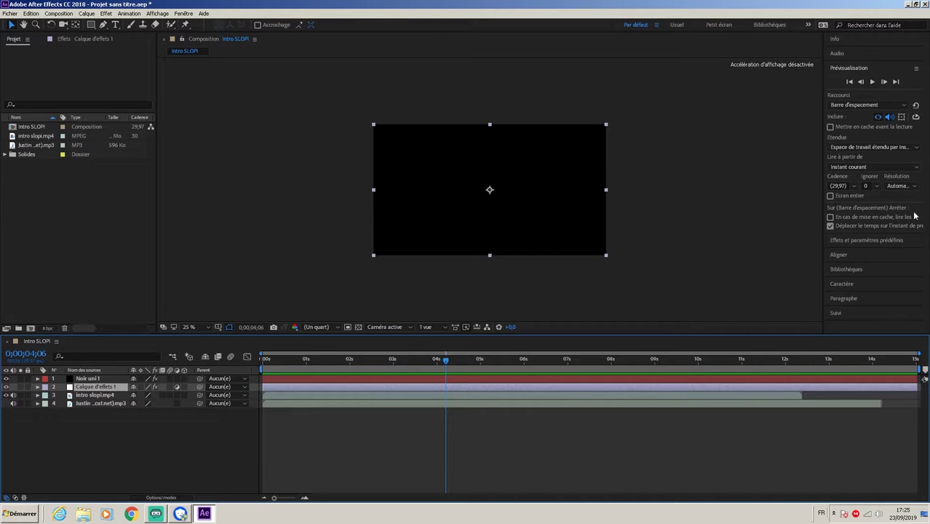
left_click(855, 244)
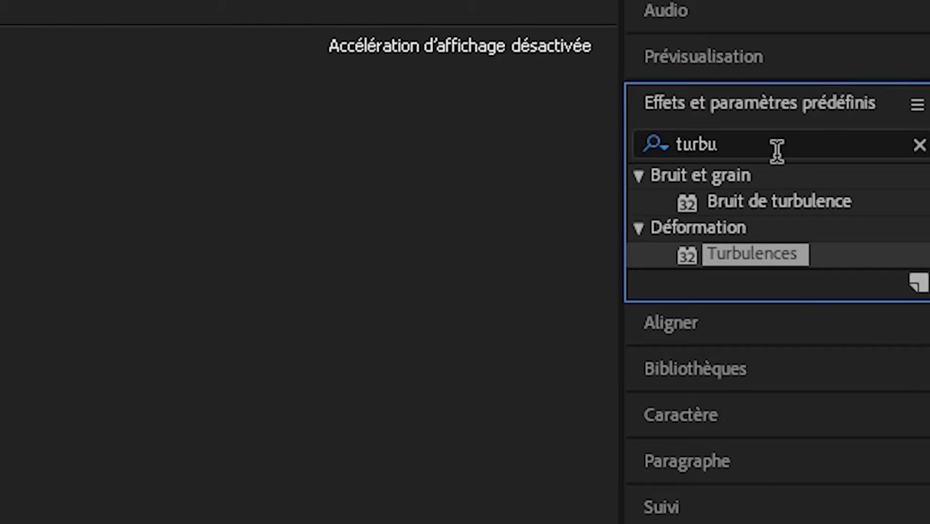
double_click(871, 96)
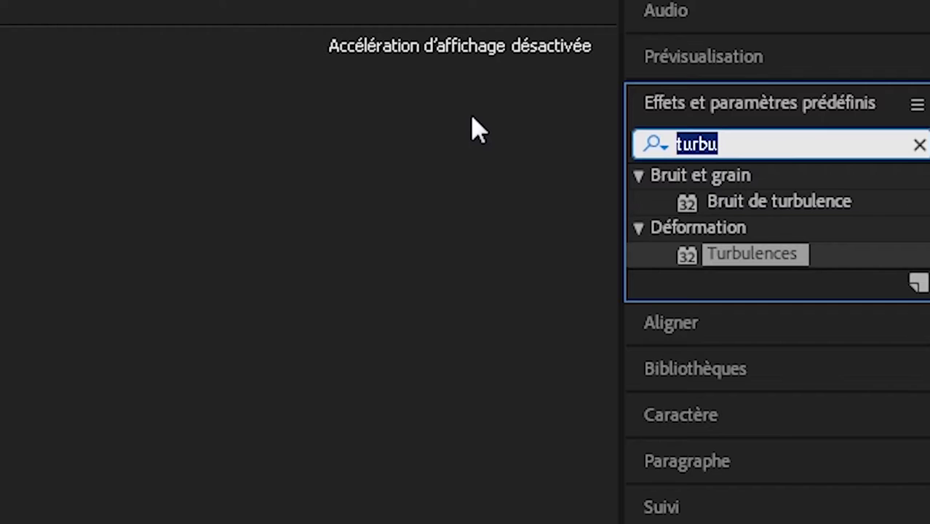
type("s_e")
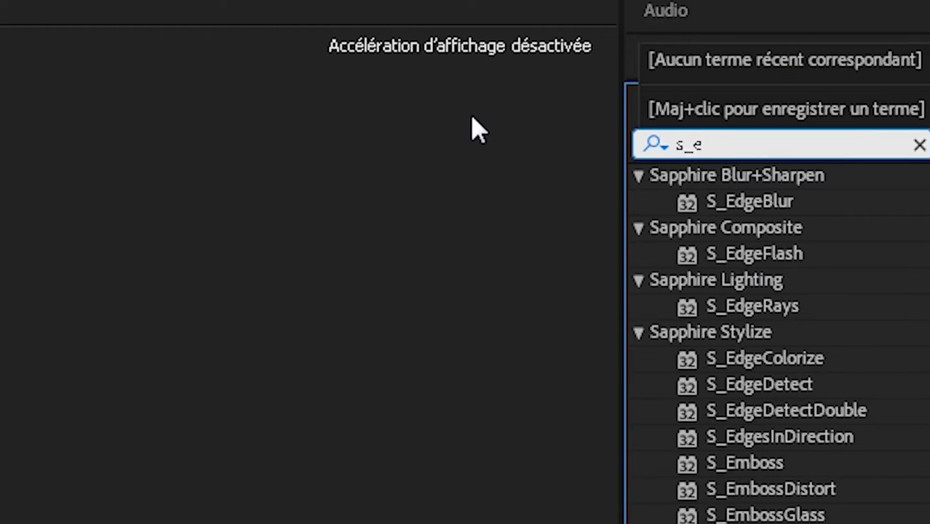
type("dge")
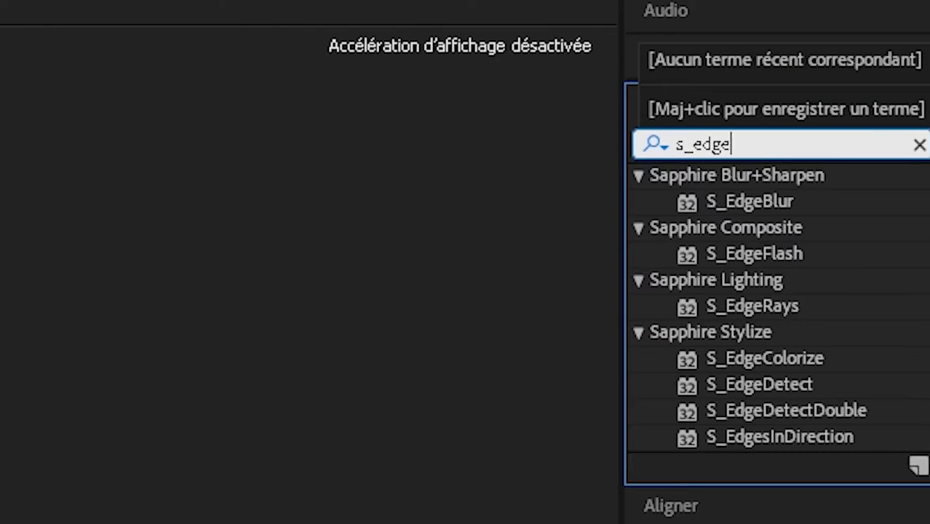
left_click(757, 385)
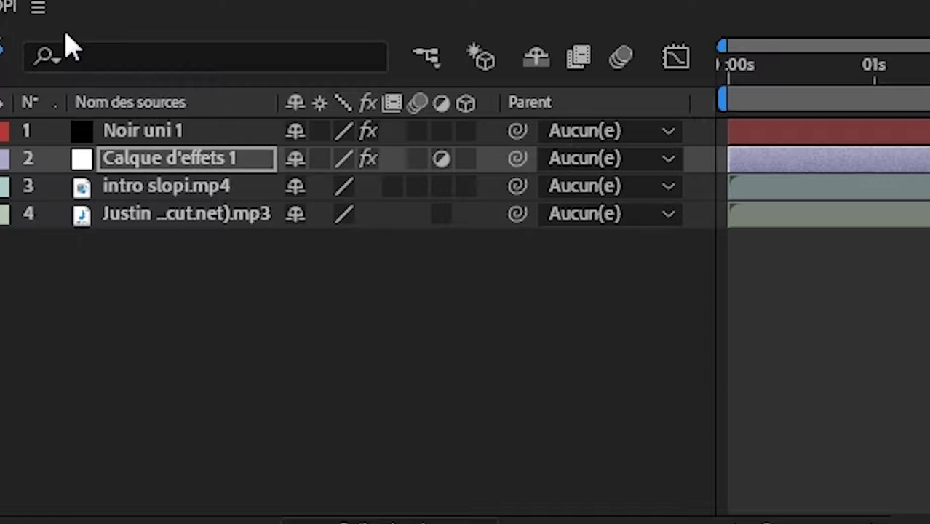
- Set the S_EdgeDetect effect opacity (Opacité de l'effet) to 0 % at the composition's start and turn on its keyframing
left_click(1, 159)
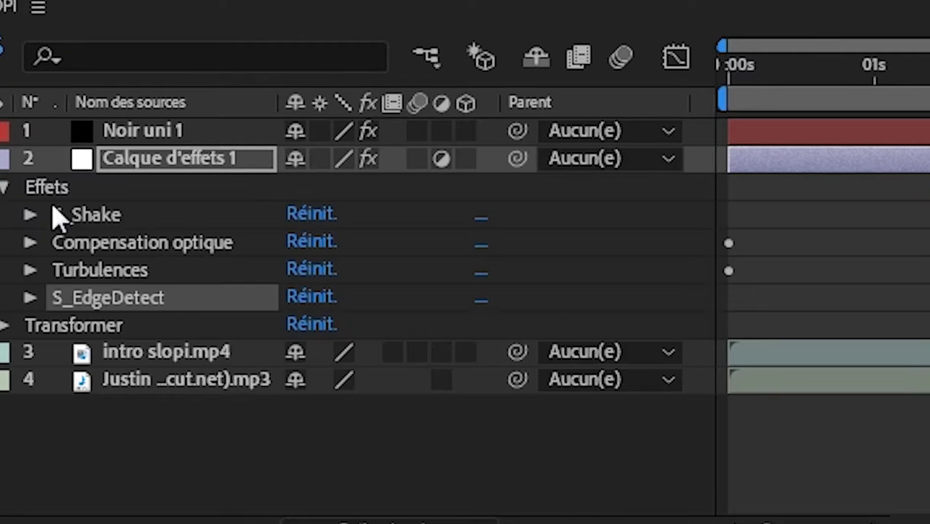
left_click(29, 297)
scroll(79, 379, "down", 3)
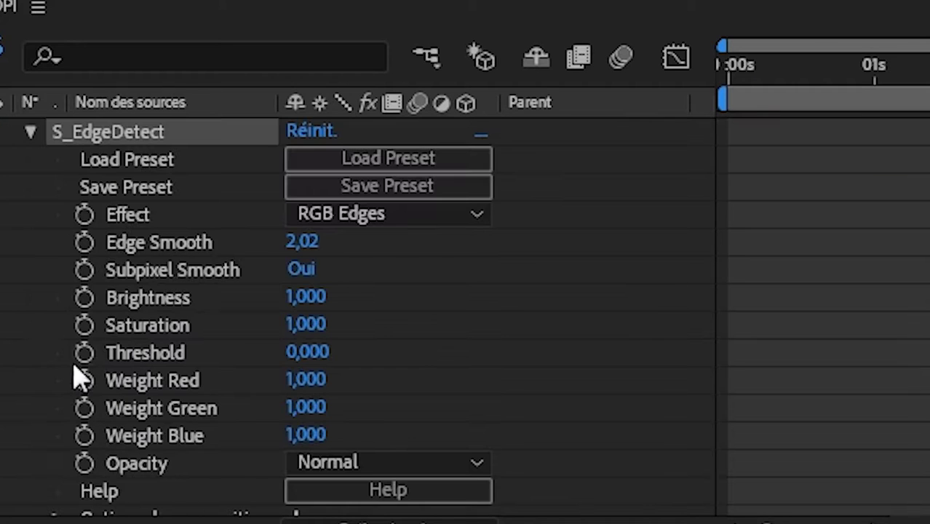
scroll(284, 349, "down", 2)
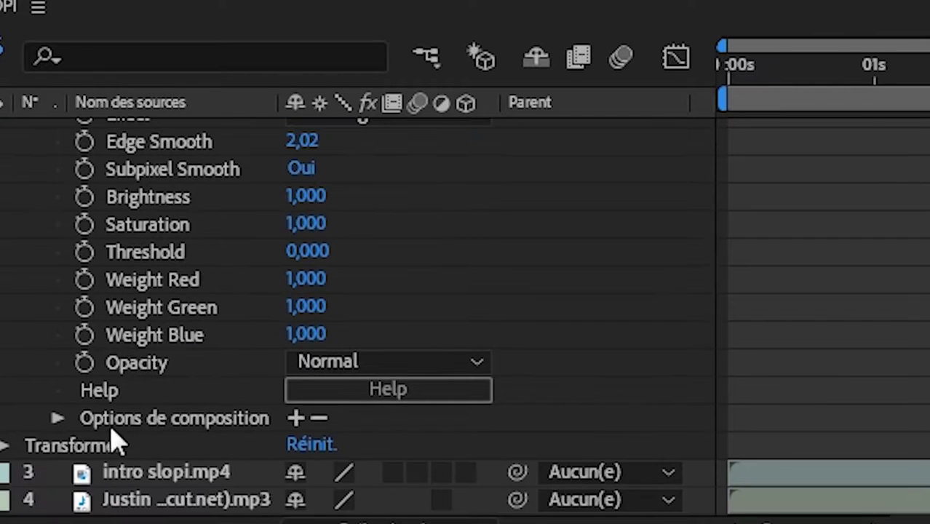
left_click(57, 418)
scroll(284, 446, "down", 1)
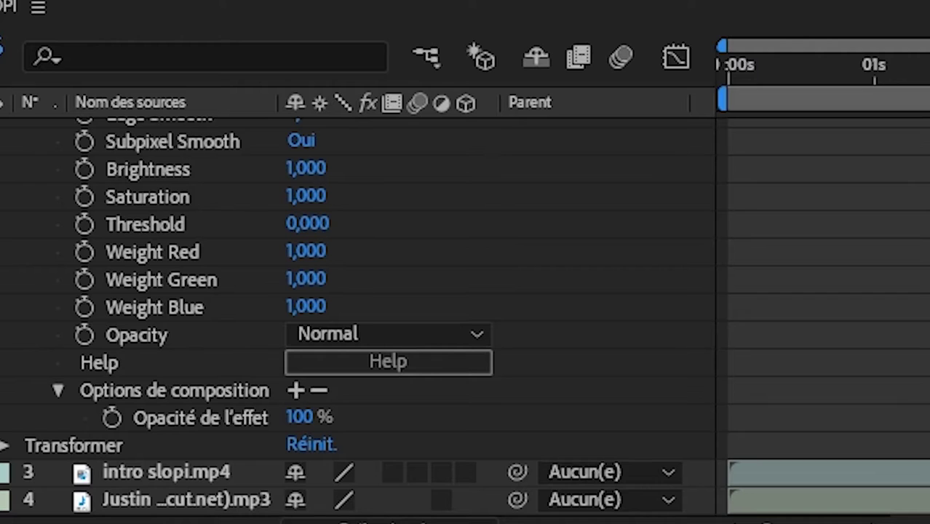
left_click_drag(846, 66, 688, 95)
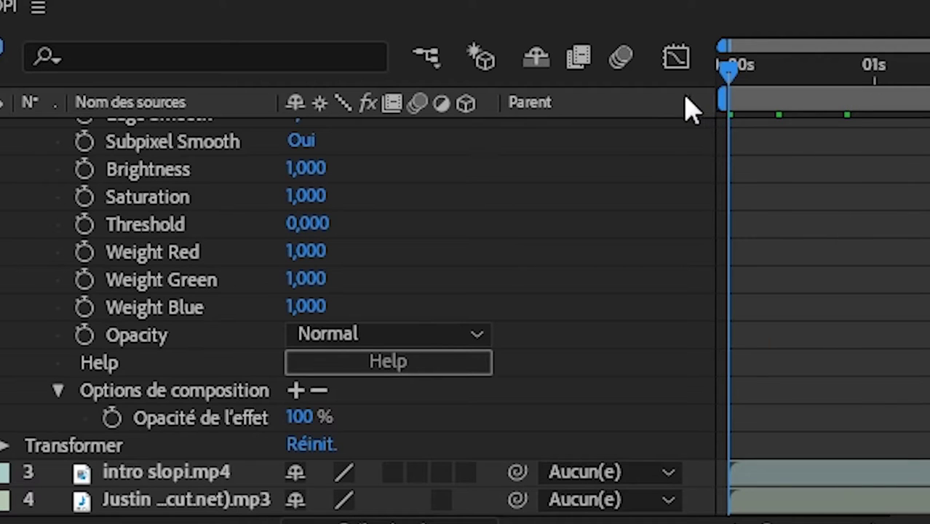
left_click(302, 418)
type("0")
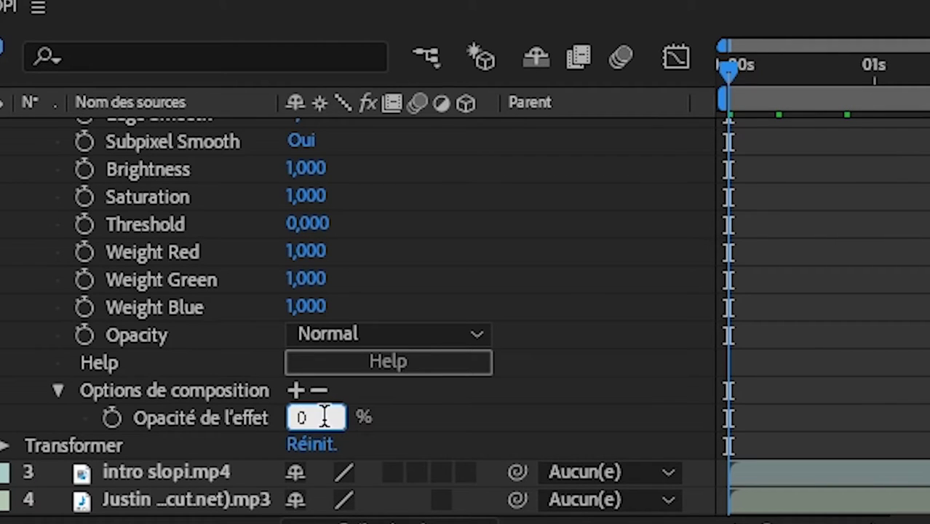
key("Return")
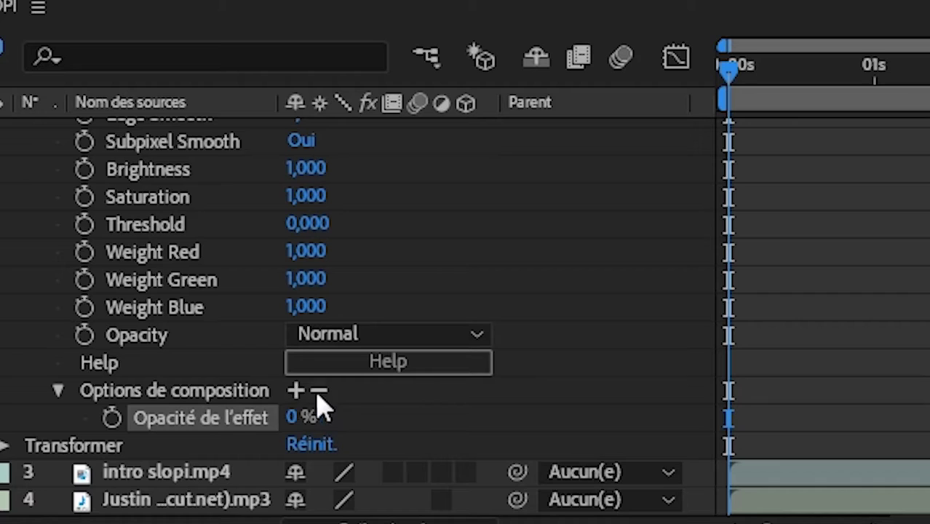
left_click(112, 418)
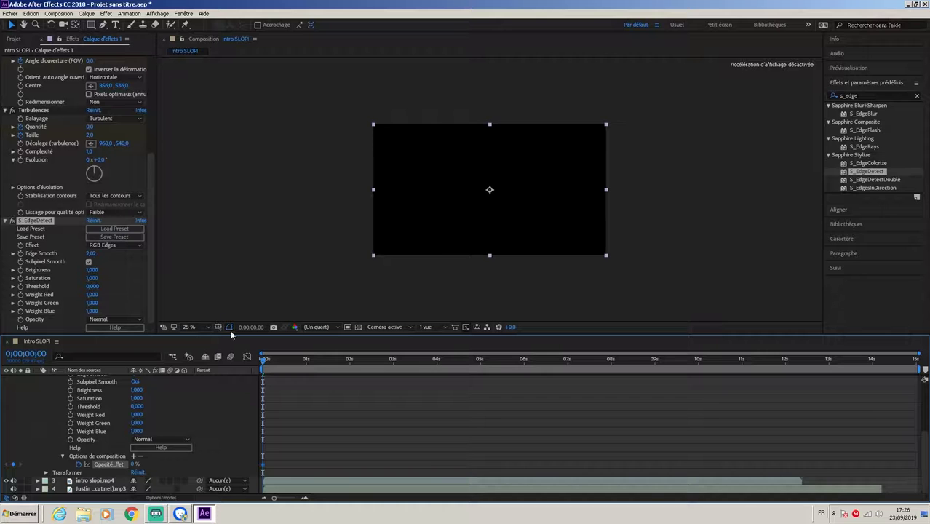
- Keyframe the S_EdgeDetect effect opacity (Opacité de l'effet) at 100 % at 0;00;04;07 and 0 % one frame earlier, at 0;00;04;06
left_click_drag(299, 361, 447, 363)
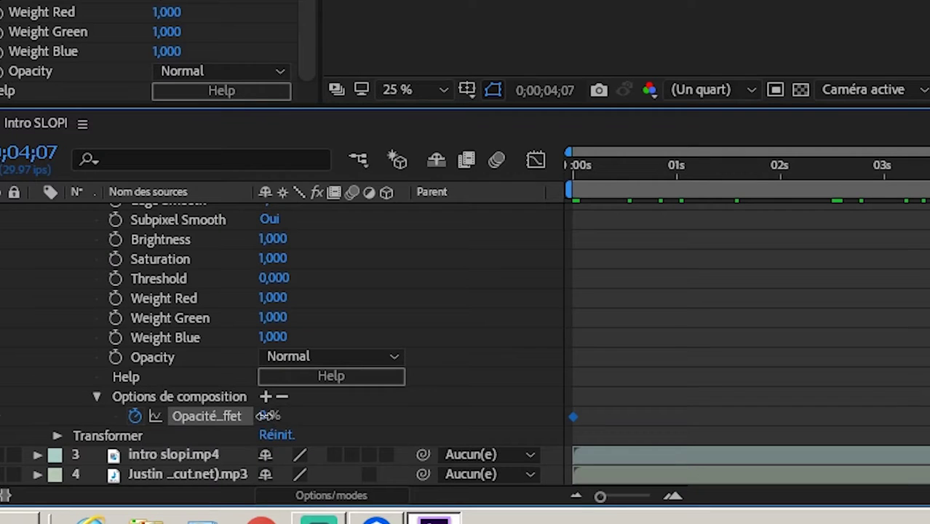
left_click(134, 464)
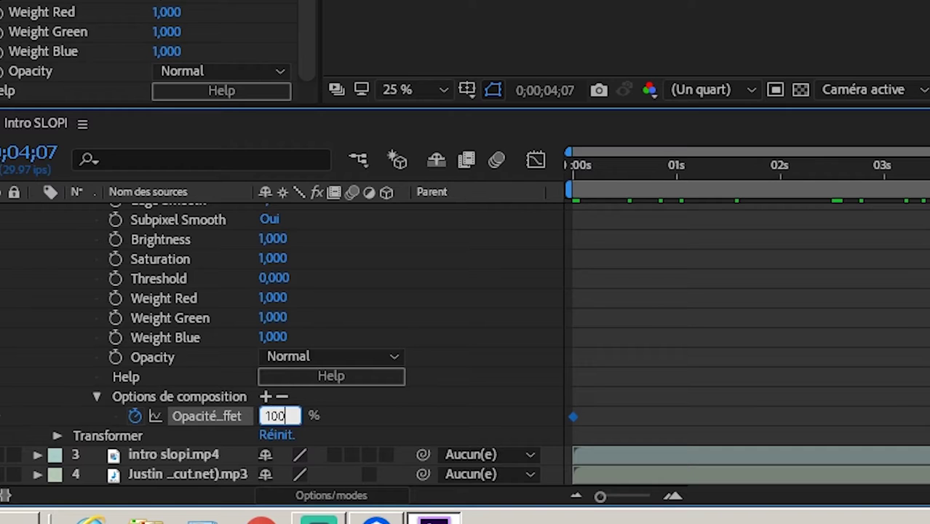
key("Return")
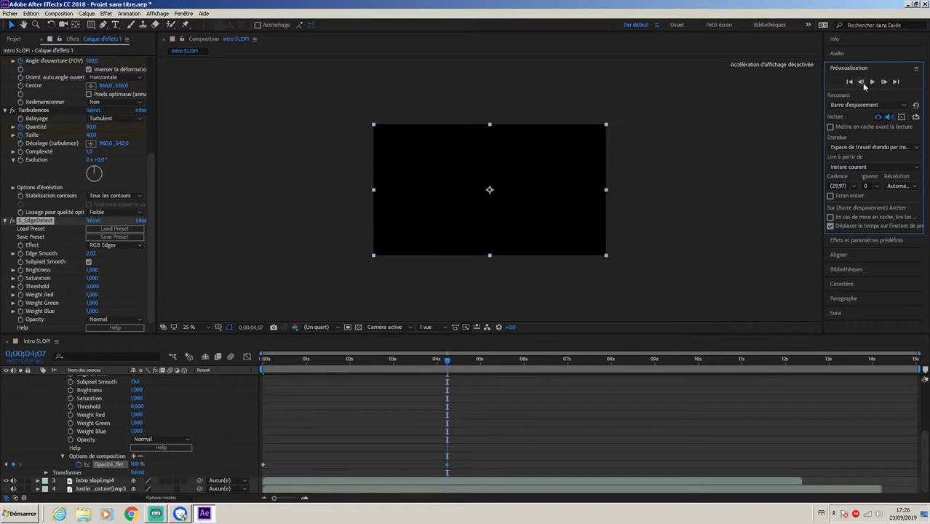
left_click(861, 82)
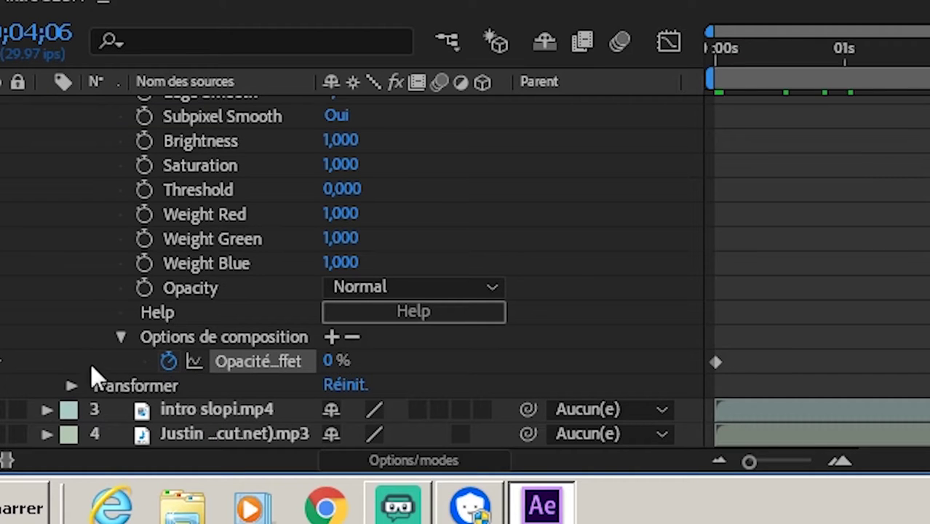
right_click(236, 240)
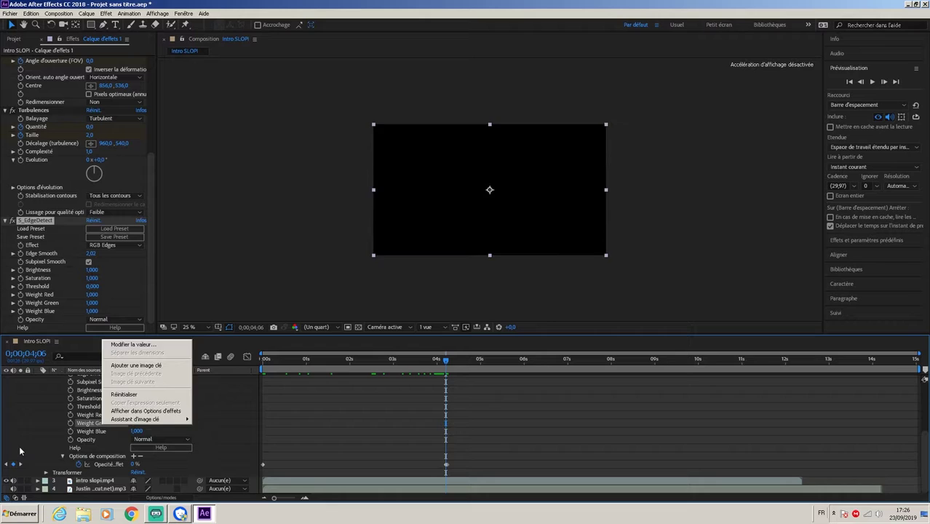
left_click(21, 451)
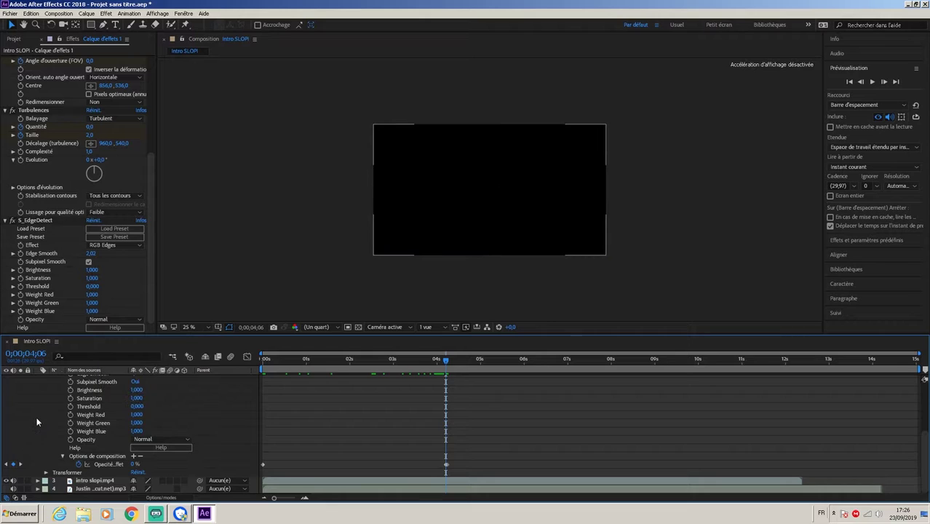
scroll(40, 413, "up", 5)
left_click(37, 388)
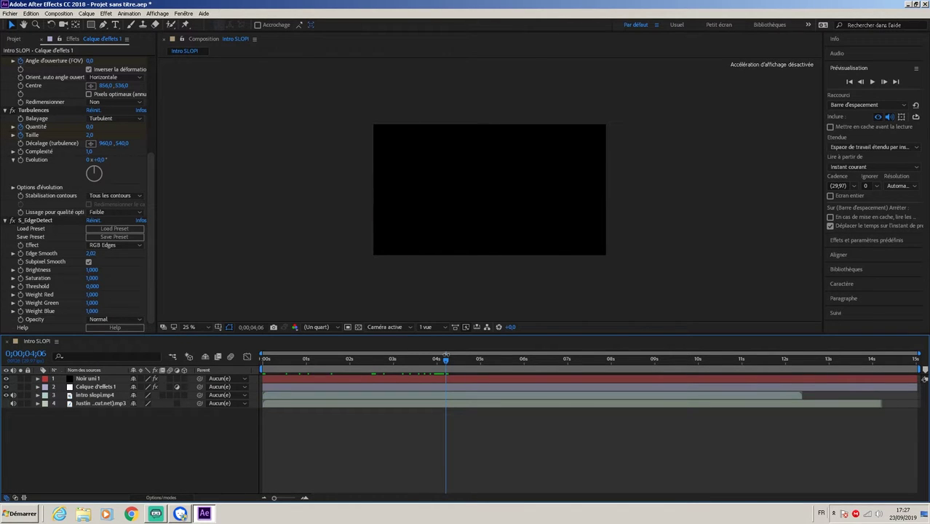
- Return the S_EdgeDetect effect opacity (Opacité de l'effet) to 0 % with a keyframe at 0;00;06;06
mouse_move(448, 363)
left_mouse_down()
mouse_move(521, 364)
mouse_move(438, 363)
mouse_move(531, 364)
mouse_move(403, 373)
mouse_move(529, 371)
left_mouse_up()
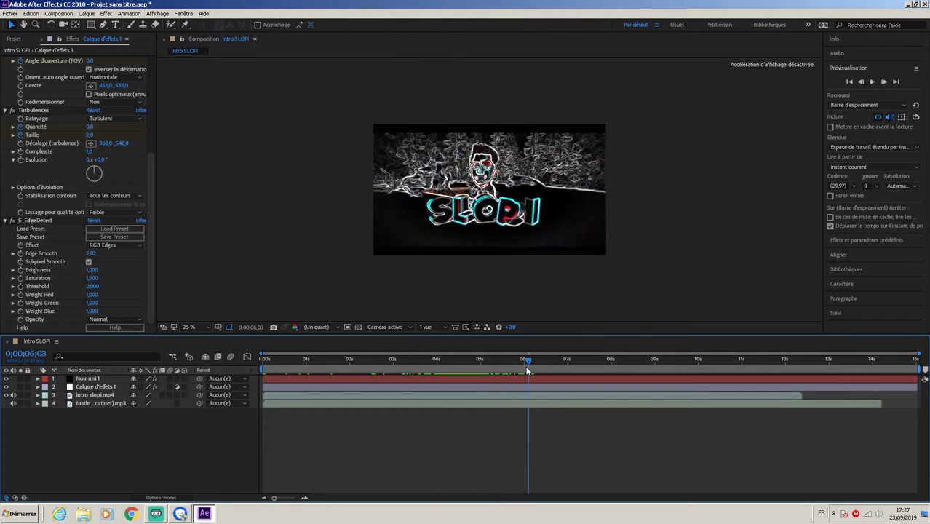
left_click(38, 386)
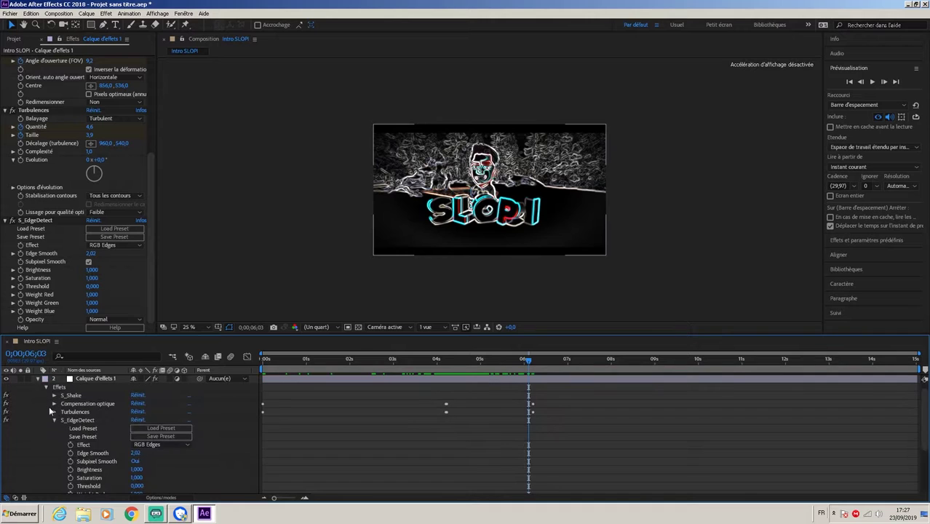
left_click(53, 421)
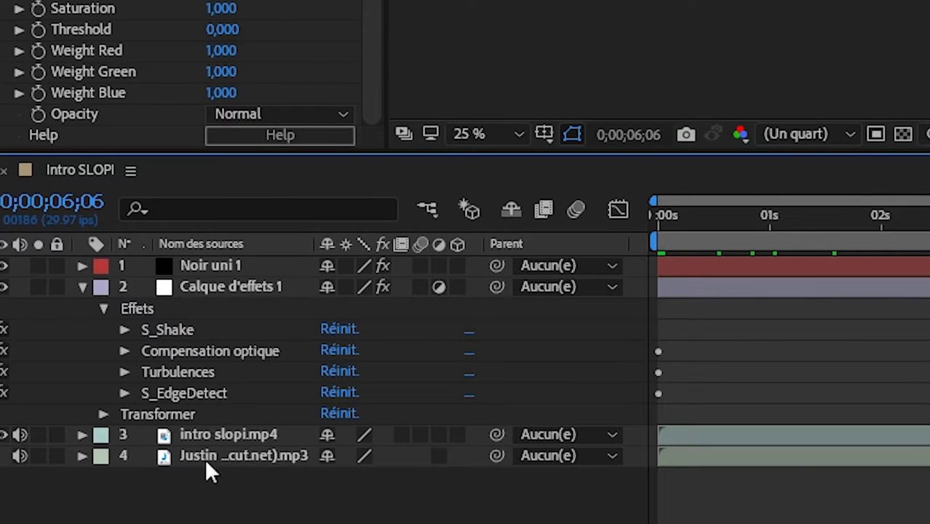
left_click(124, 392)
scroll(129, 410, "down", 10)
left_click_drag(317, 486, 257, 486)
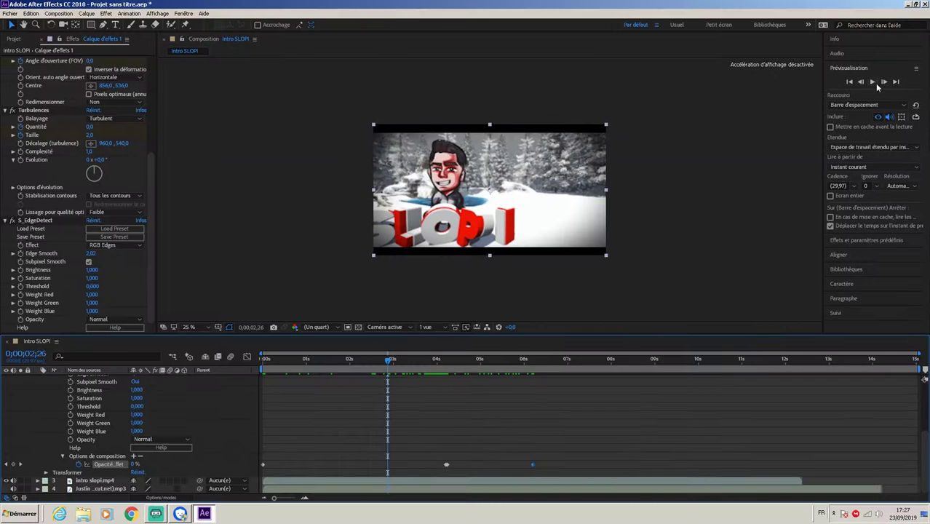
- Preview the intro from 0;00;02;26 to check the edge-detect flash, and collapse the adjustment layer's properties
left_click(873, 83)
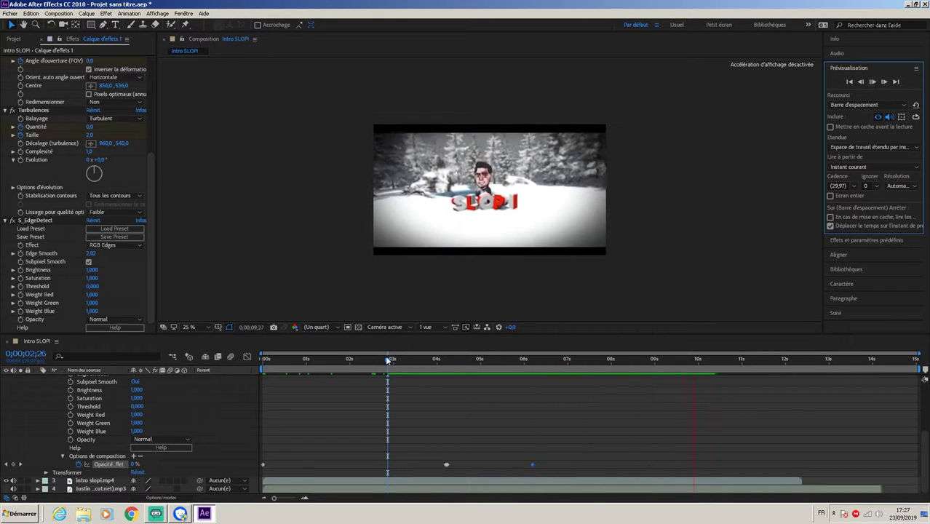
left_click_drag(387, 359, 497, 363)
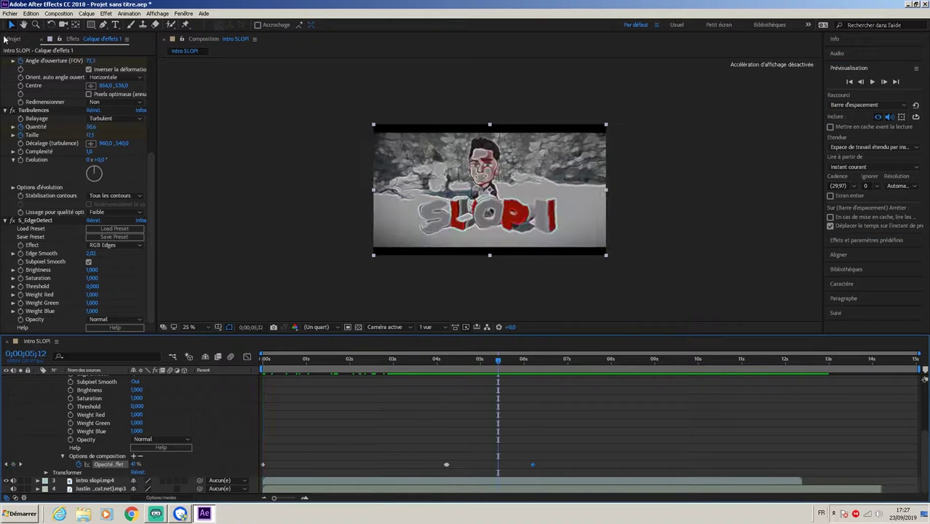
left_click(7, 38)
left_click(758, 359)
scroll(32, 385, "up", 5)
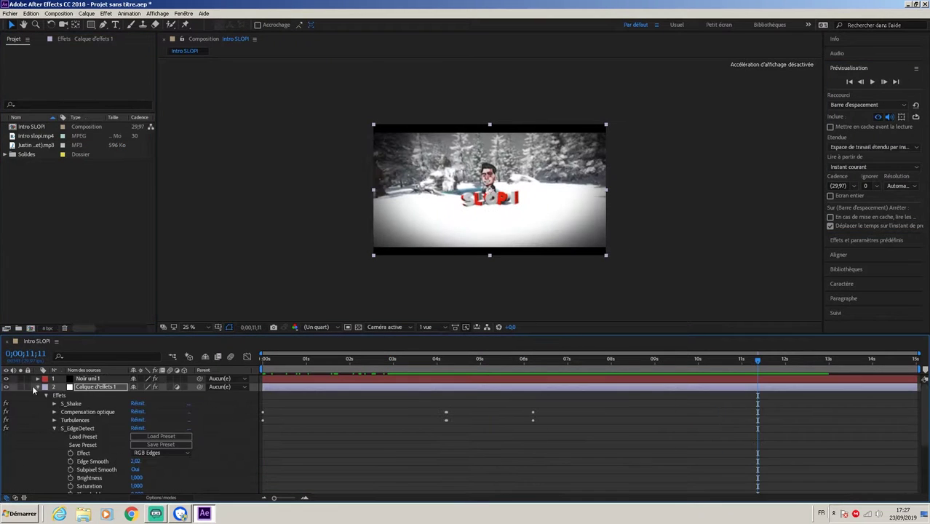
left_click(37, 387)
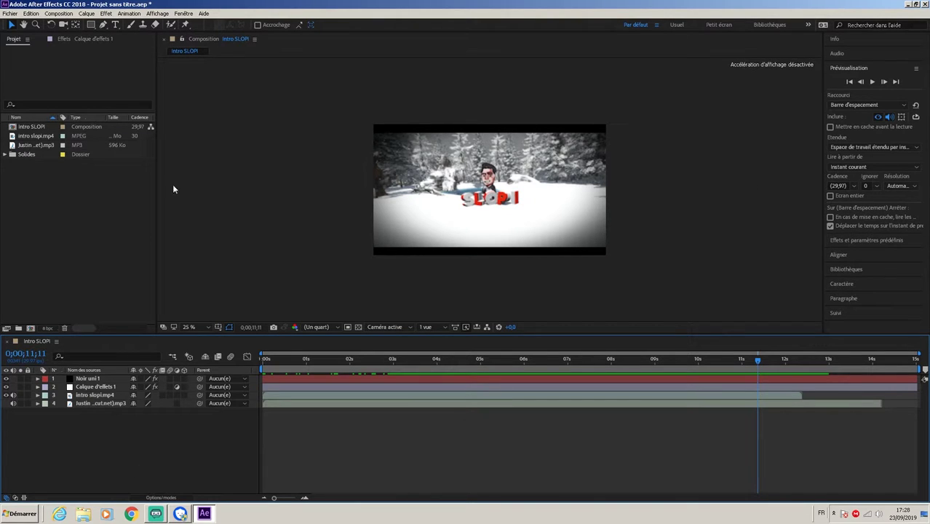
- Create a second adjustment layer (Calque d'effets) and place it beneath the black solid Noir uni 1
left_click_drag(750, 362, 611, 362)
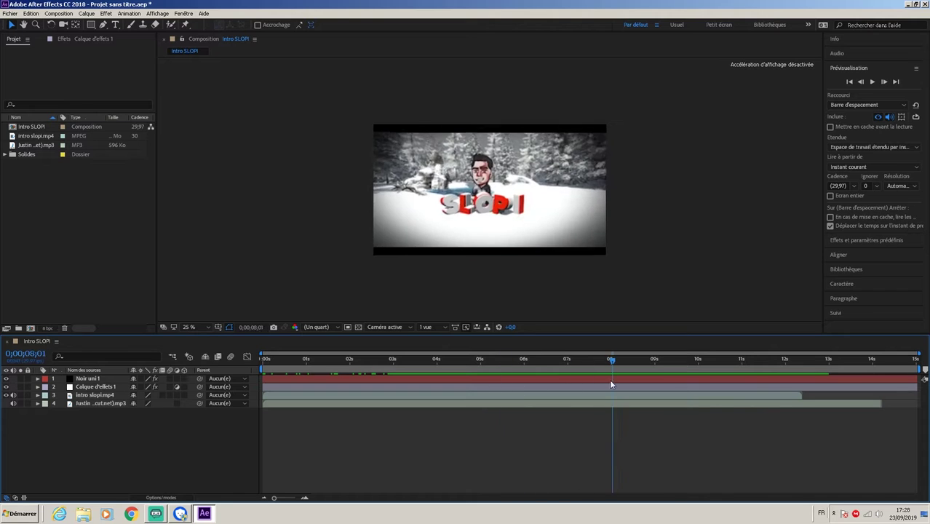
right_click(98, 438)
mouse_move(130, 348)
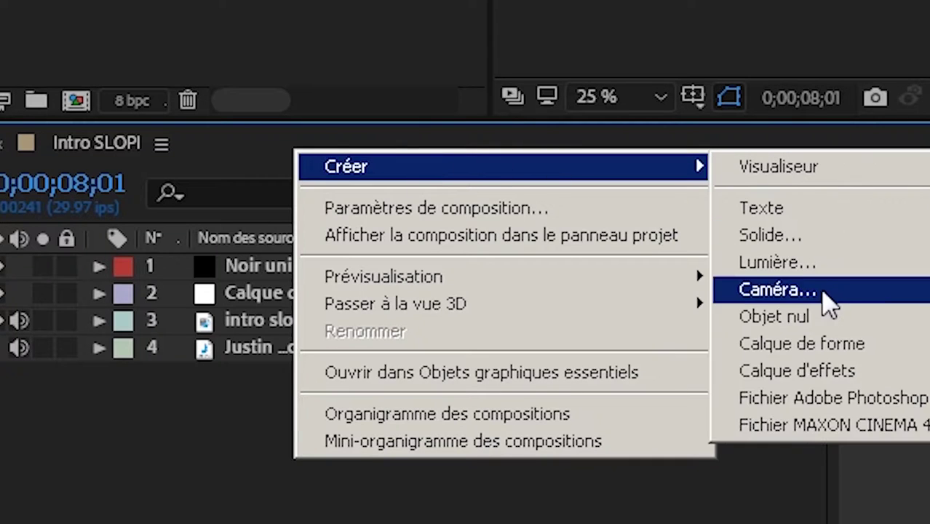
left_click(797, 370)
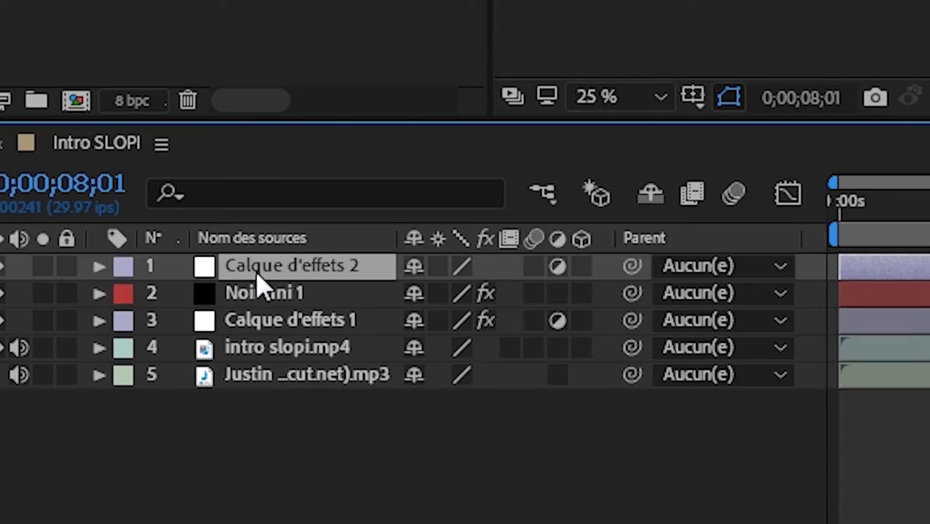
left_click_drag(262, 275, 297, 309)
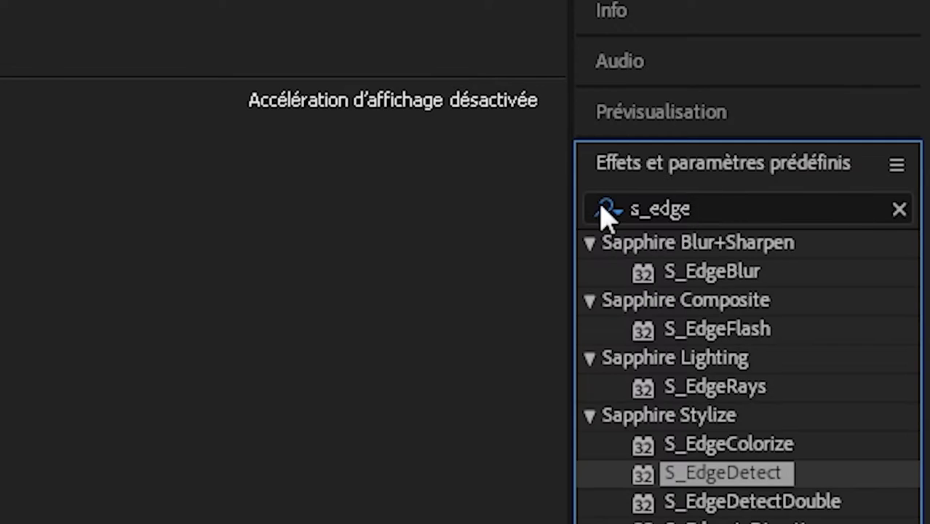
- Search the effects for "magic bullet" and apply Magic Bullet Looks to Calque d'effets 2
left_click(721, 208)
type("m")
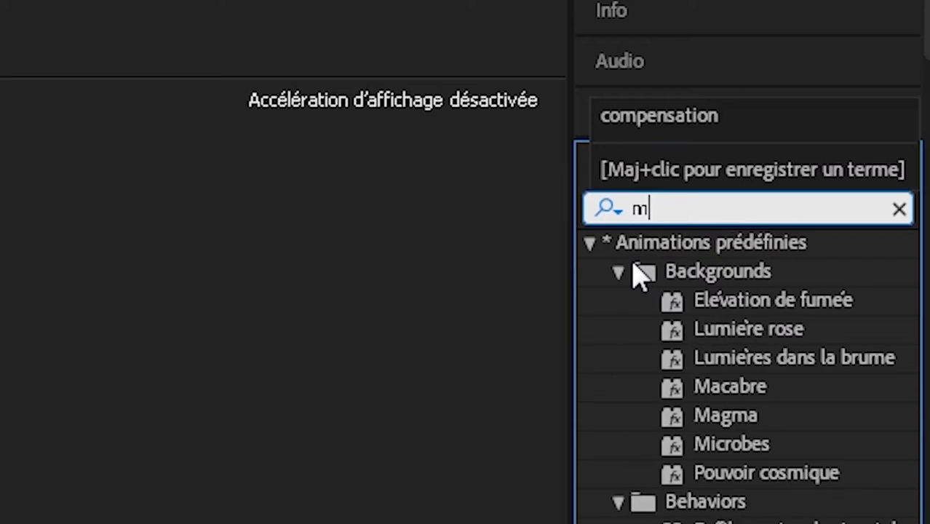
type("agic bullet")
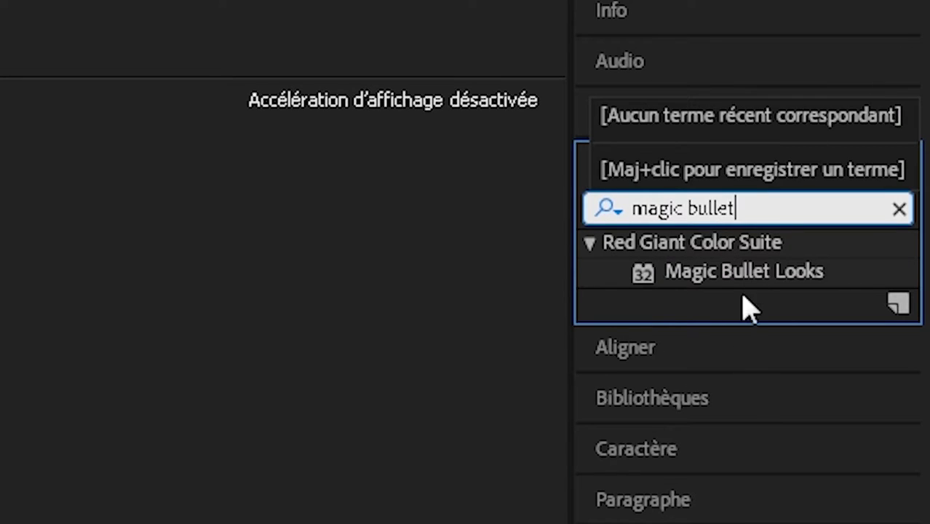
double_click(754, 276)
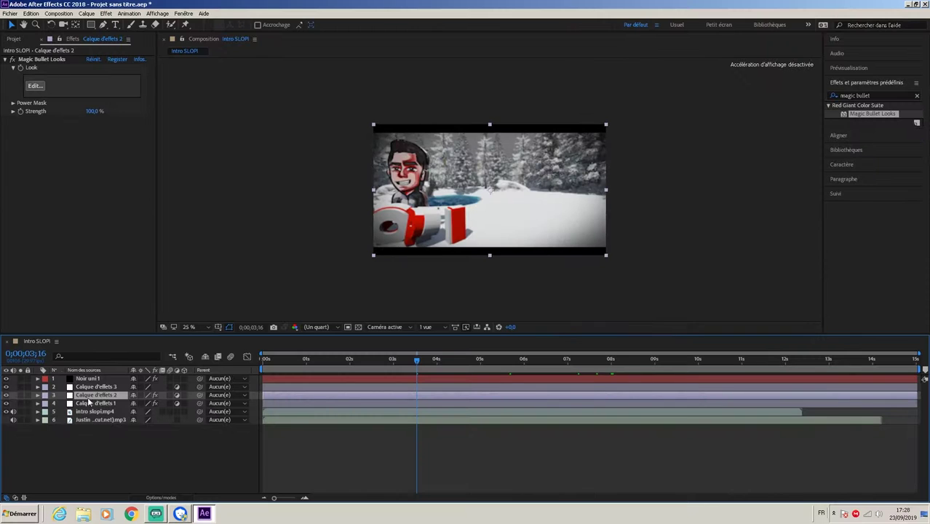
- Trim the start of Calque d'effets 2 to about 4 s and open its Magic Bullet Looks editor at 0;00;06;23
left_click_drag(263, 395, 433, 394)
left_click_drag(436, 360, 557, 364)
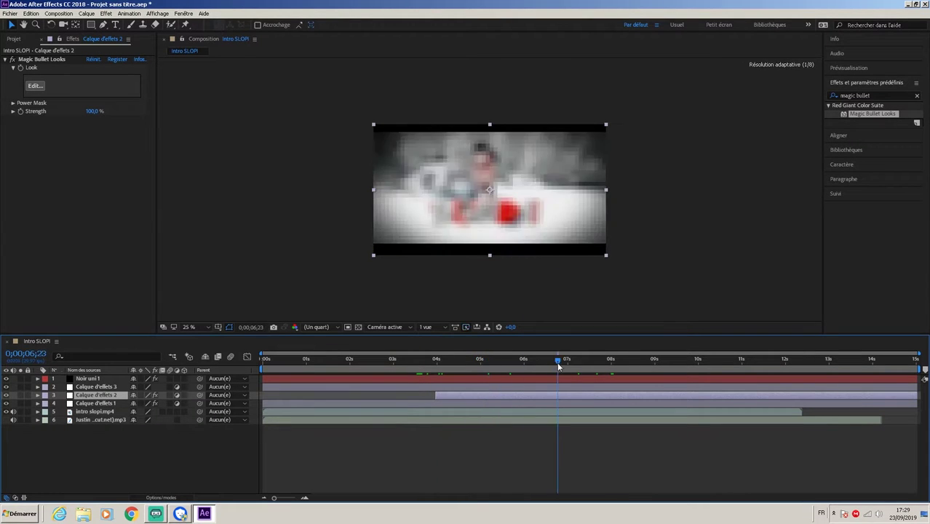
left_click(33, 87)
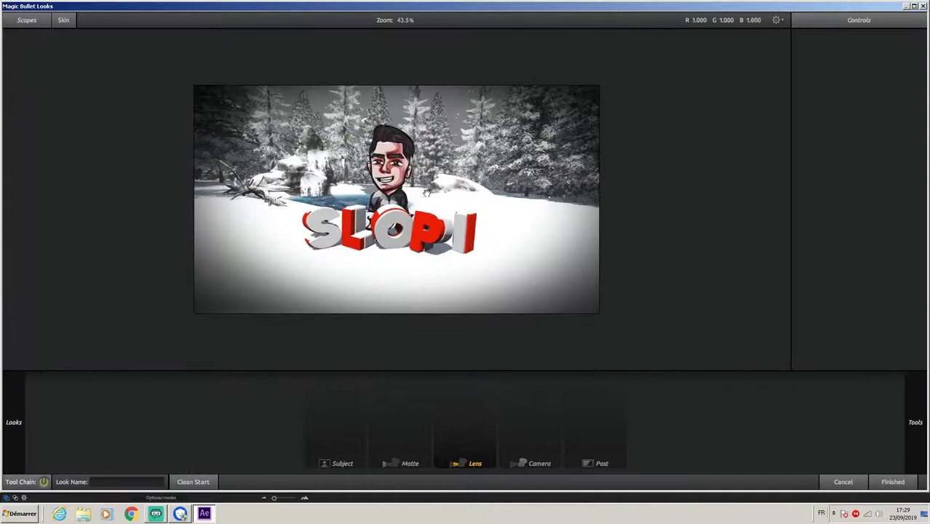
- Browse the preset looks through the Cinematic, Stylized and Classic categories and apply the Berlin look
mouse_move(95, 182)
scroll(95, 182, "down", 1)
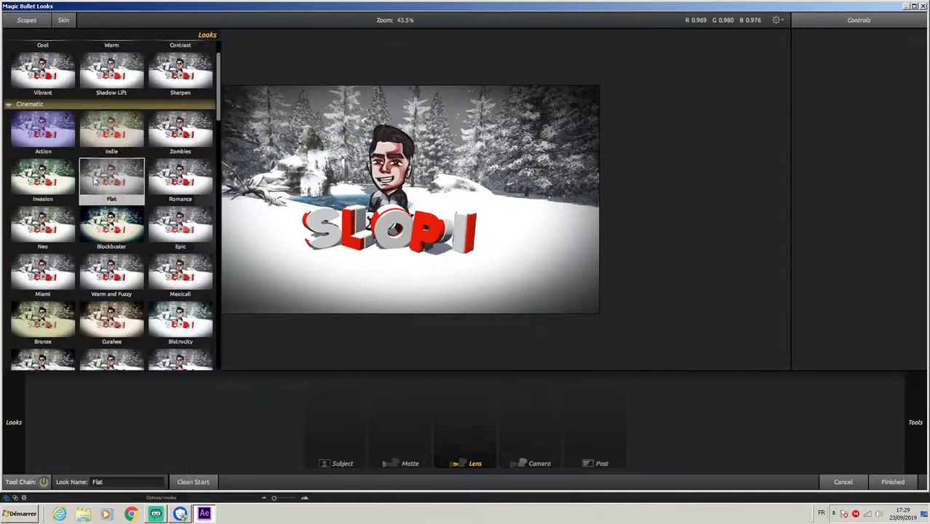
scroll(94, 182, "down", 5)
left_click(111, 204)
mouse_move(83, 213)
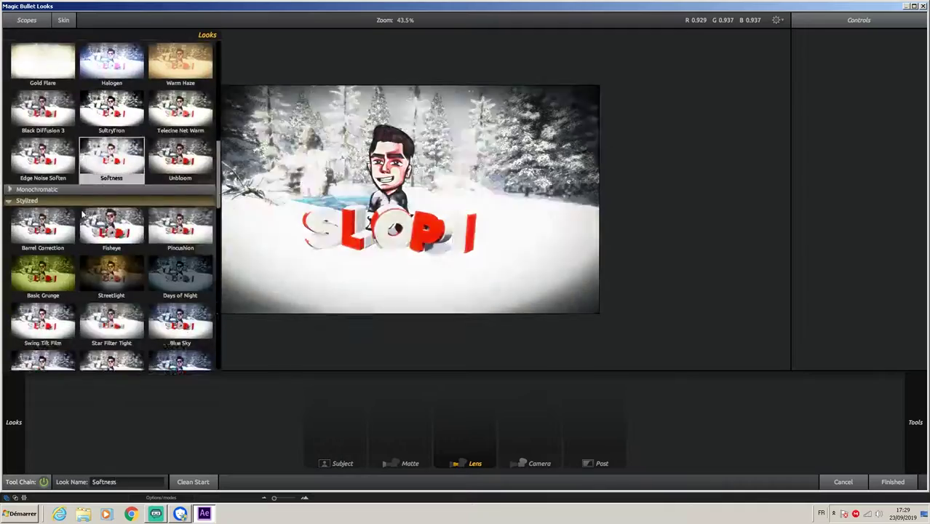
scroll(82, 213, "down", 6)
scroll(43, 256, "down", 6)
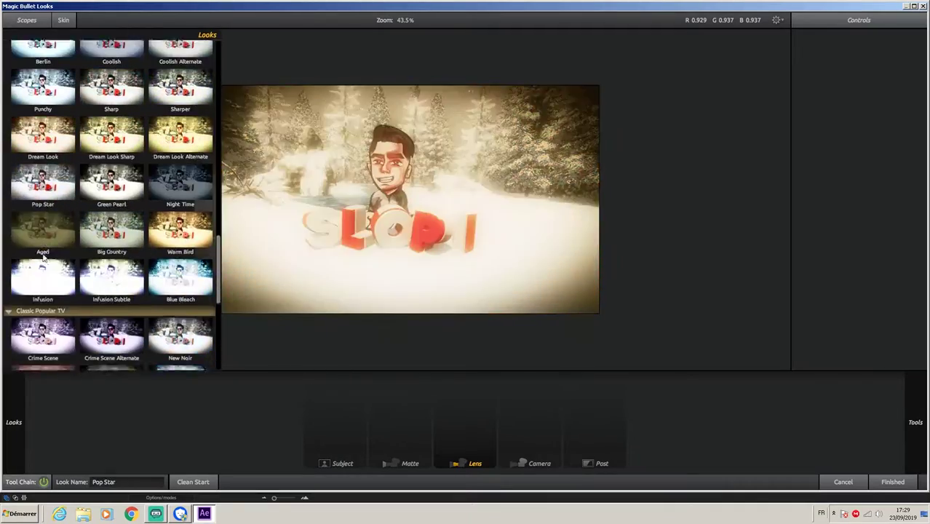
scroll(43, 256, "down", 5)
scroll(182, 280, "down", 2)
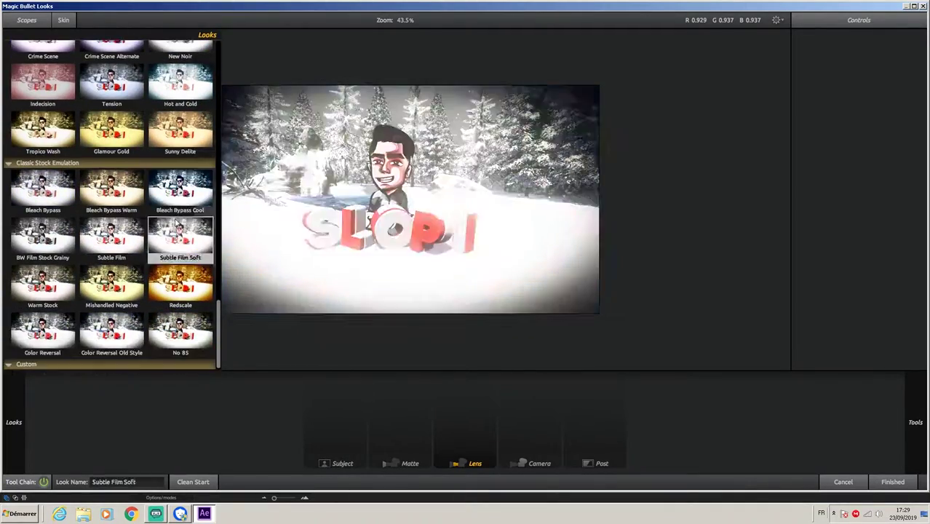
scroll(111, 99, "up", 8)
left_click(54, 101)
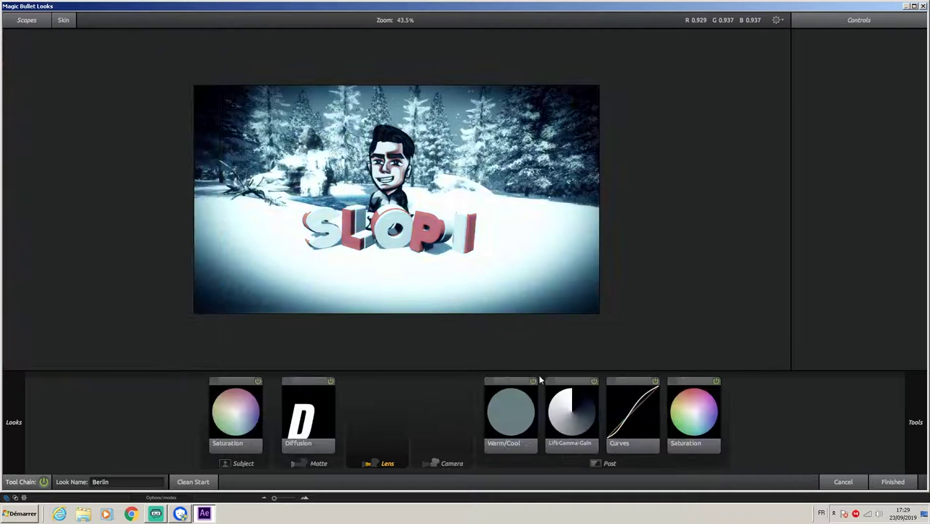
- Compare the Berlin look's tools on and off, and disable the Post Saturation and the Matte Diffusion
left_click(533, 385)
left_click(590, 384)
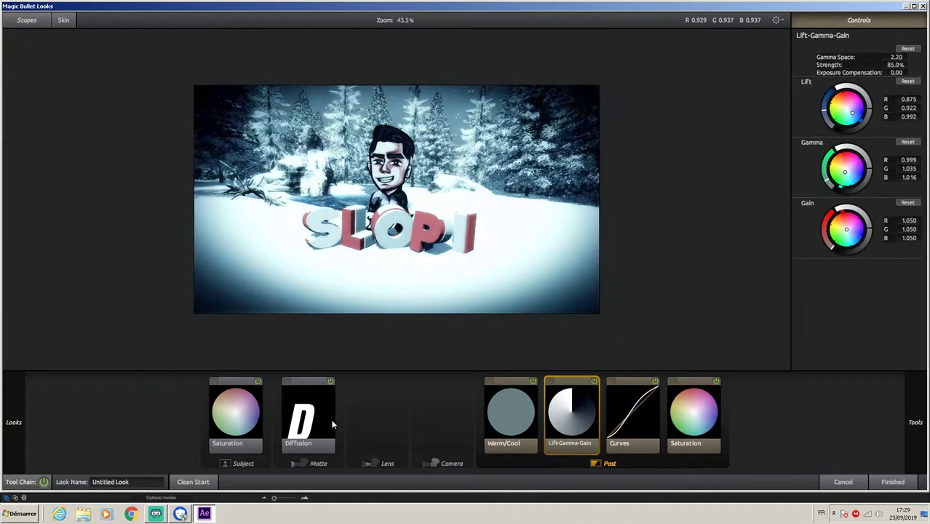
left_click(717, 379)
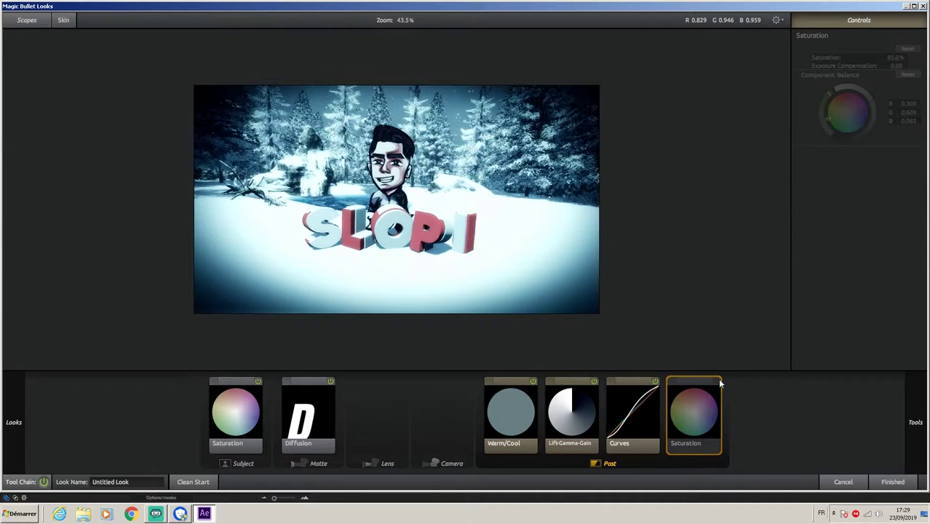
left_click(717, 379)
left_click(257, 381)
left_click(331, 381)
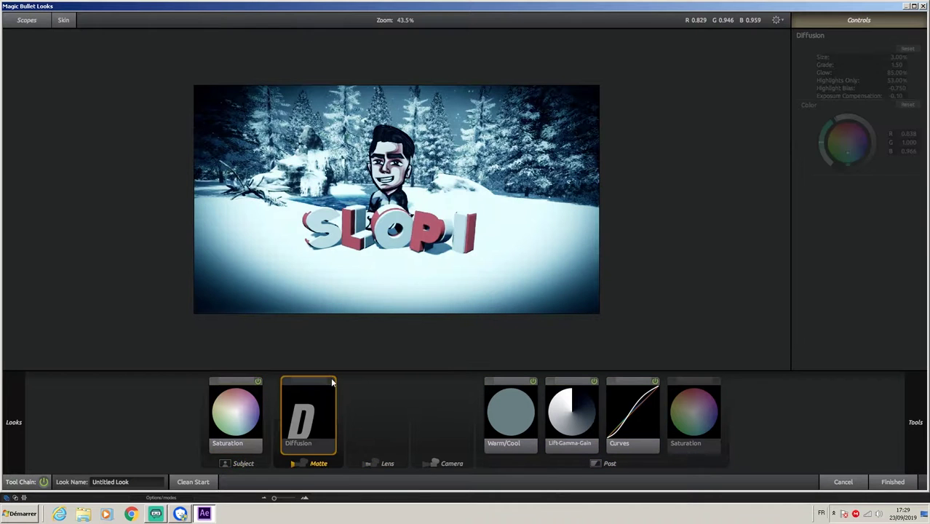
- Add an Edge Softness lens tool to the look and enlarge its ellipse vertically and horizontally beyond the frame
left_click(369, 432)
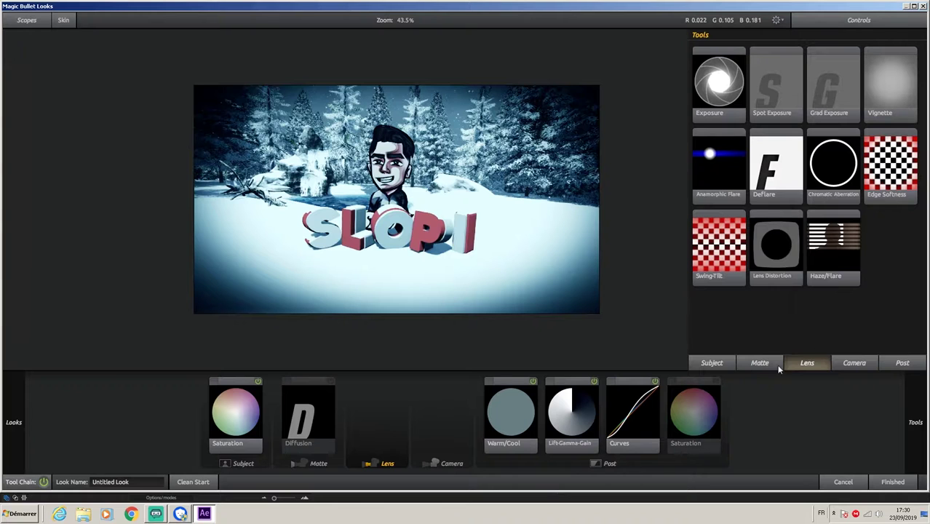
double_click(910, 145)
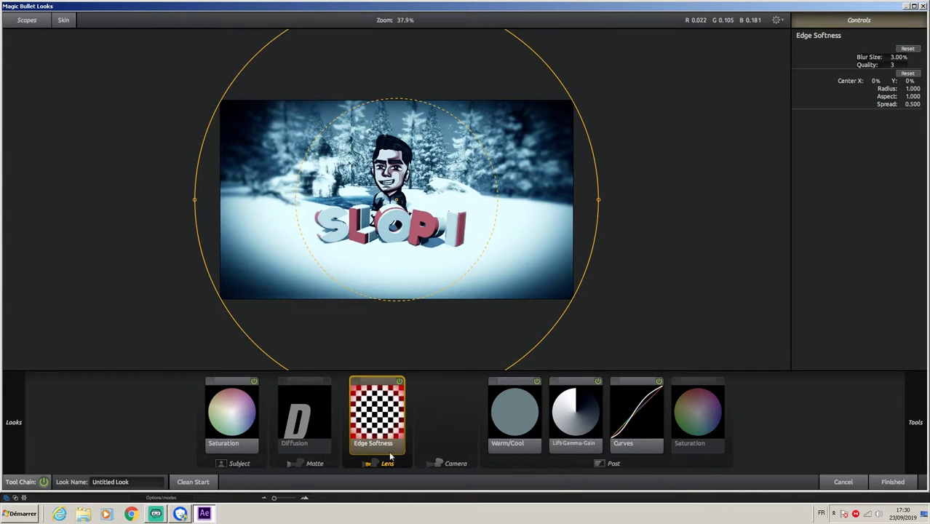
scroll(400, 153, "down", 3)
left_click_drag(397, 83, 396, 1)
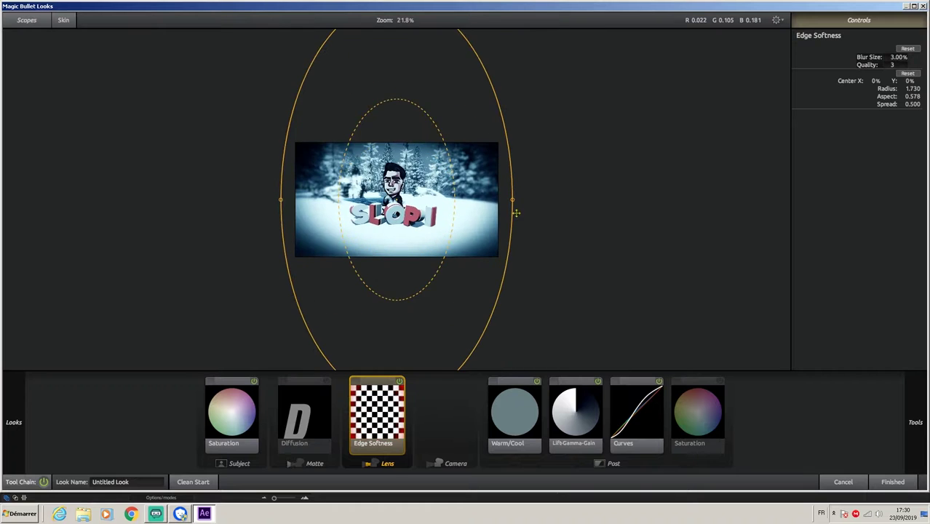
left_click_drag(513, 198, 554, 198)
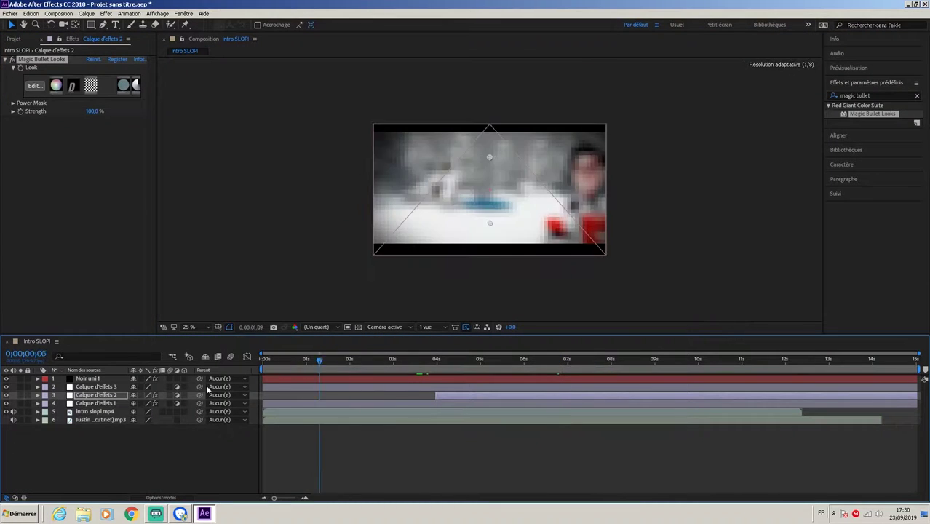
- Return to the start of the Intro SLOPI composition and select Calque d'effets 3
key("Home")
left_click(95, 386)
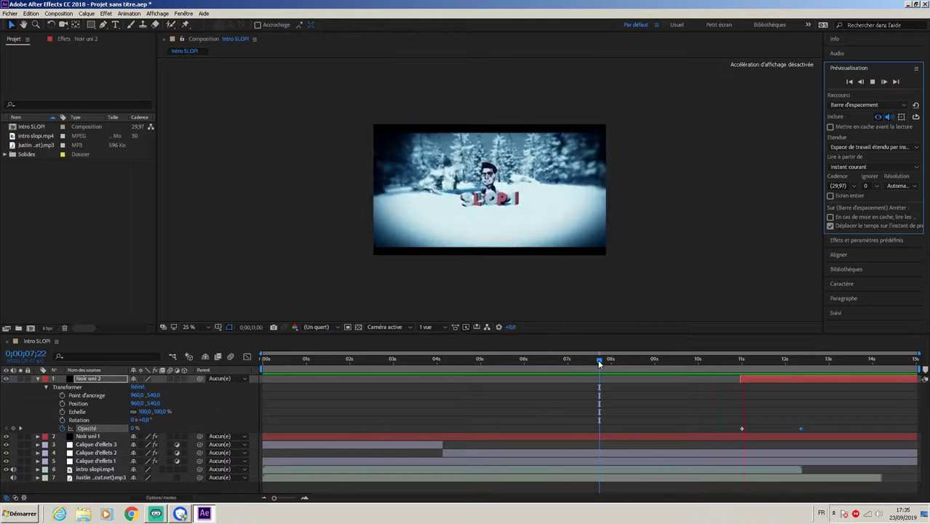
- Scrub the composition between about 7 s and 9 s to check the graded shot, and collapse the Noir uni 2 properties
left_click(566, 359)
left_click_drag(577, 373, 661, 362)
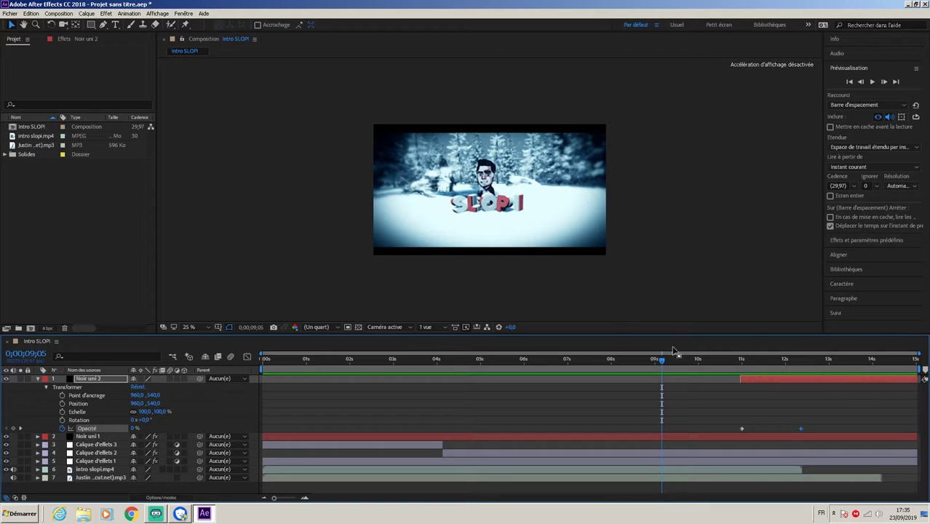
left_click_drag(674, 357, 593, 377)
left_click(38, 378)
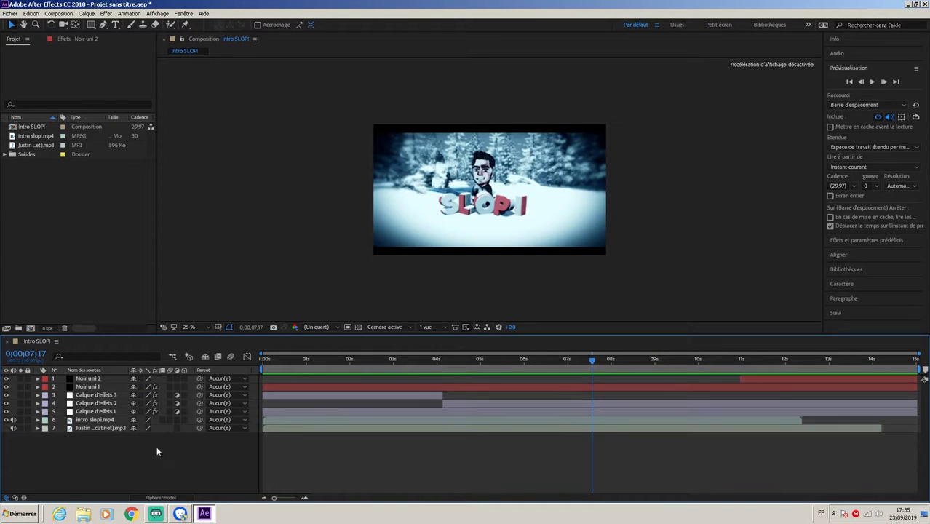
- Add the Intro SLOPI composition to the render queue and render it as the AVI file Intro SLOPI in Documents
left_click(9, 14)
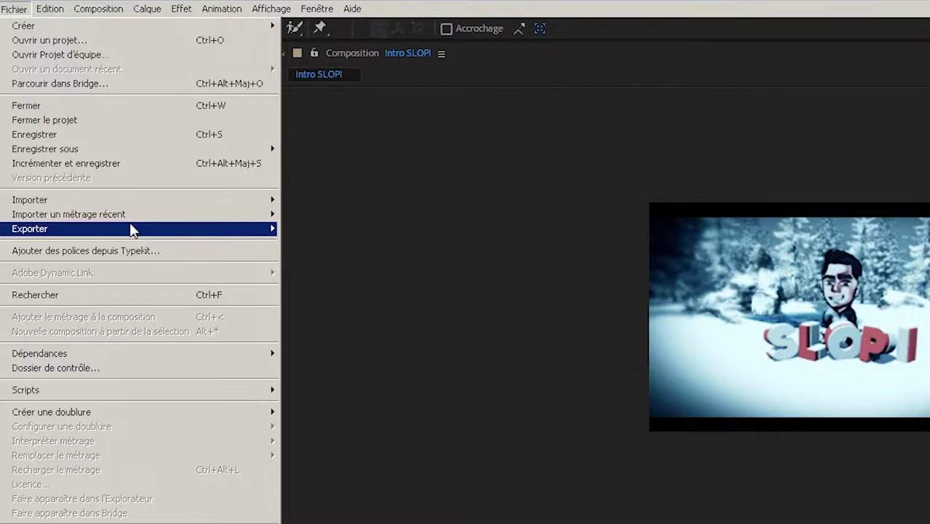
mouse_move(44, 138)
left_click(365, 245)
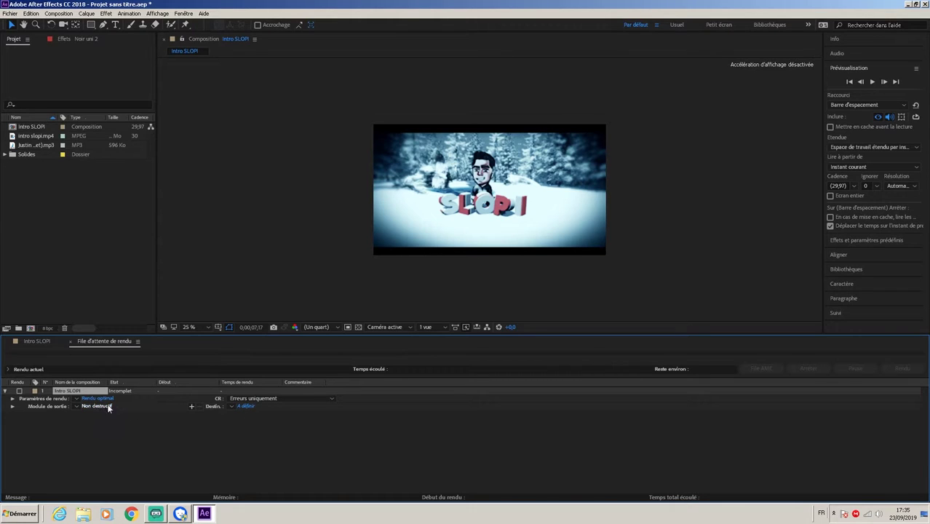
left_click(241, 406)
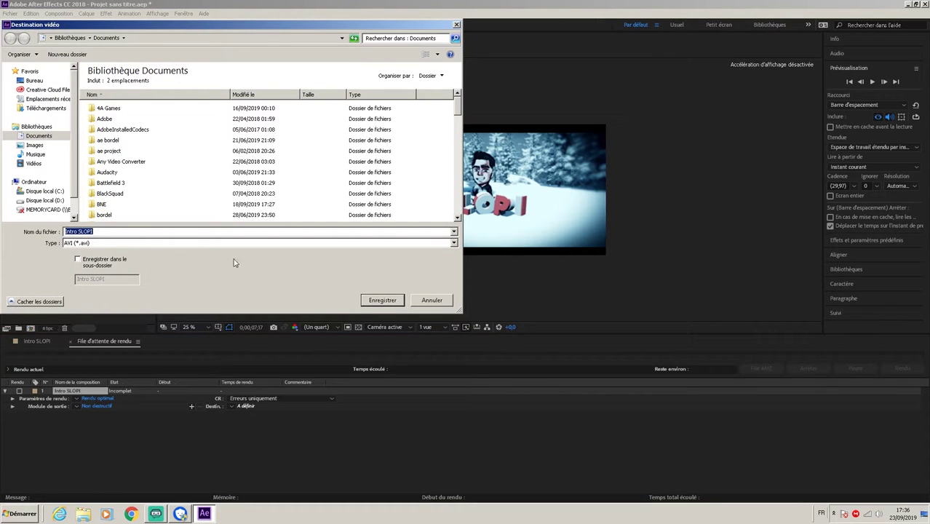
left_click(383, 301)
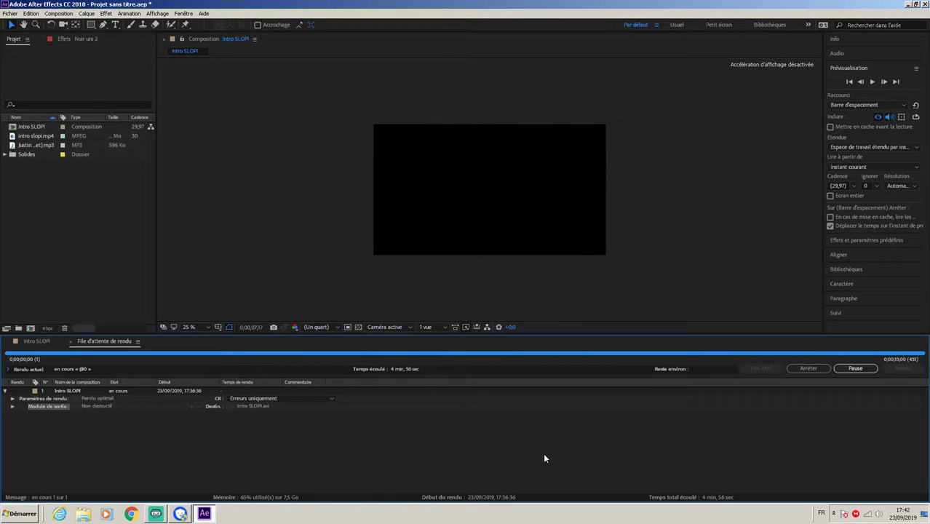
left_click(156, 513)
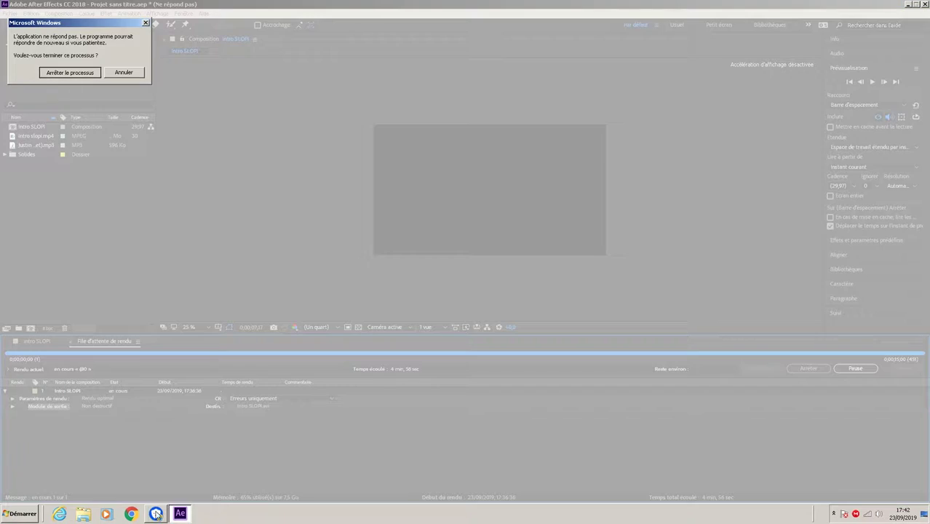